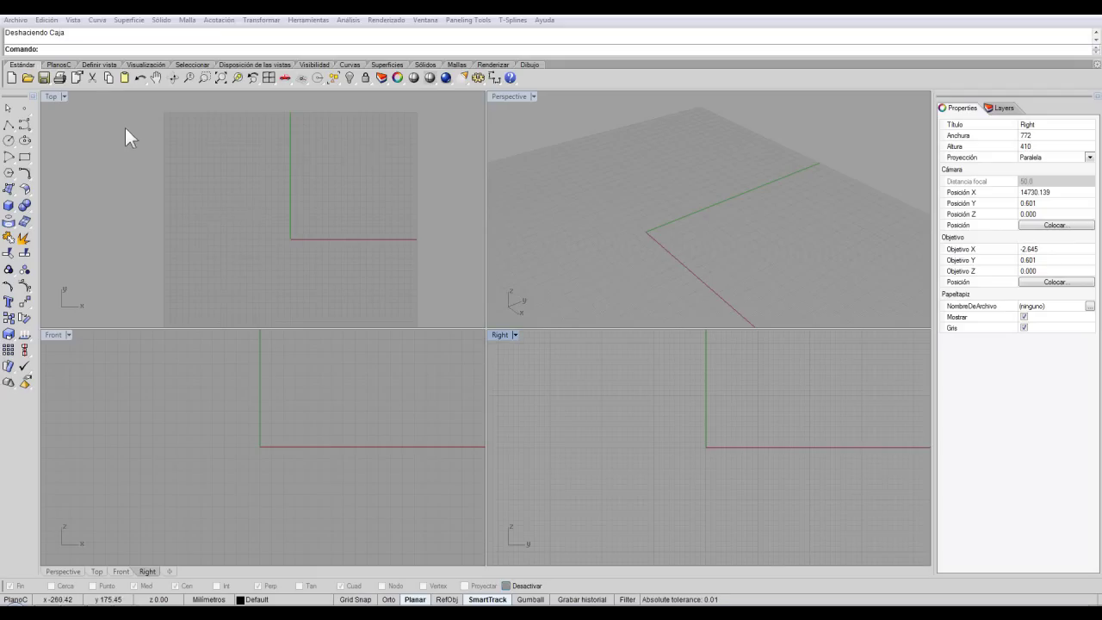
left_click(59, 65)
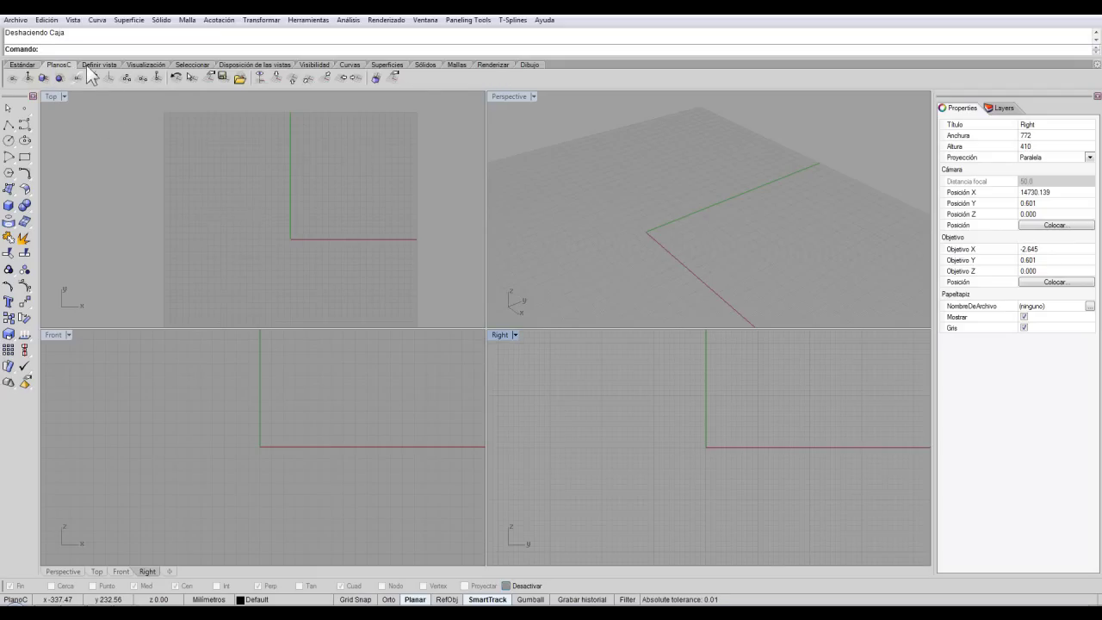
left_click(95, 66)
left_click(146, 64)
left_click(192, 64)
left_click(229, 65)
left_click(311, 65)
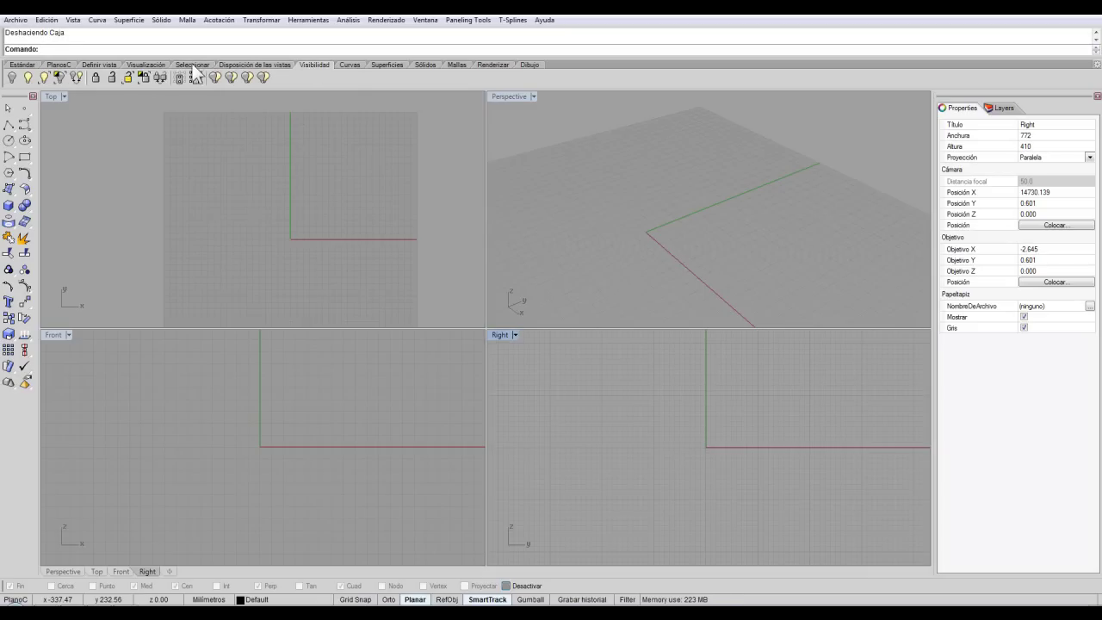
left_click(350, 65)
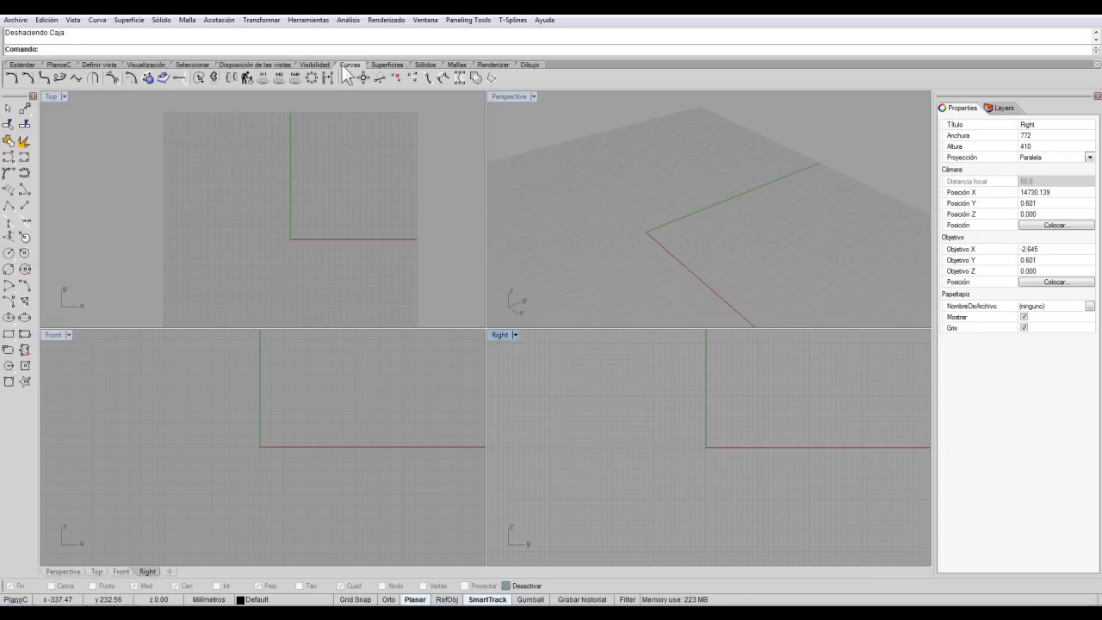
Draw a solid box from two freehand base corners in the Top view, with a height of about 165 mm set in the Front view.
left_click(424, 66)
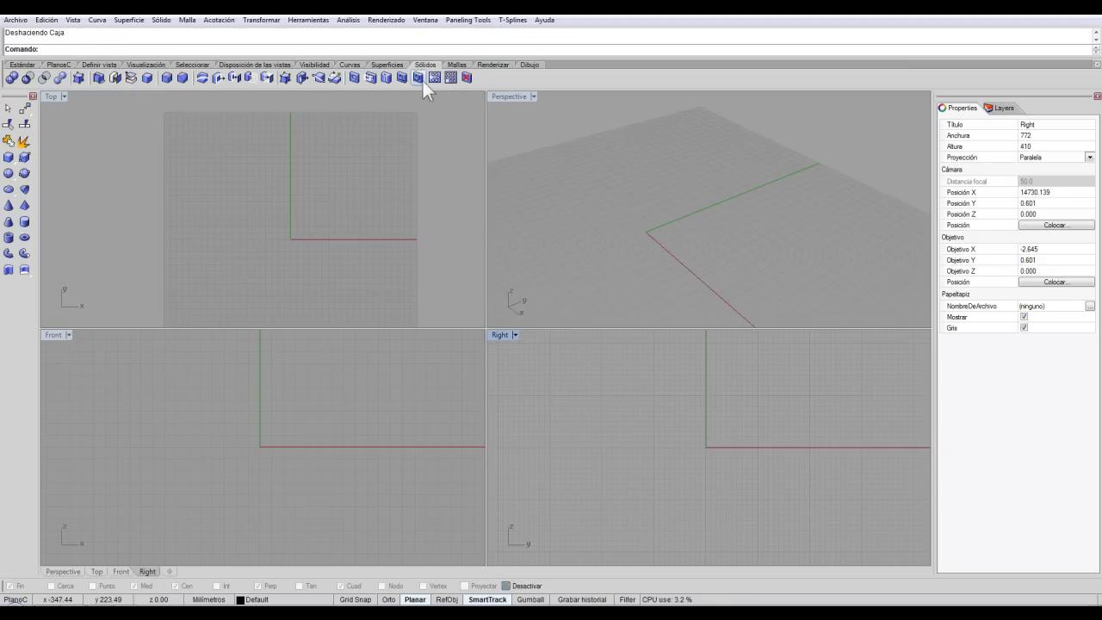
left_click(8, 158)
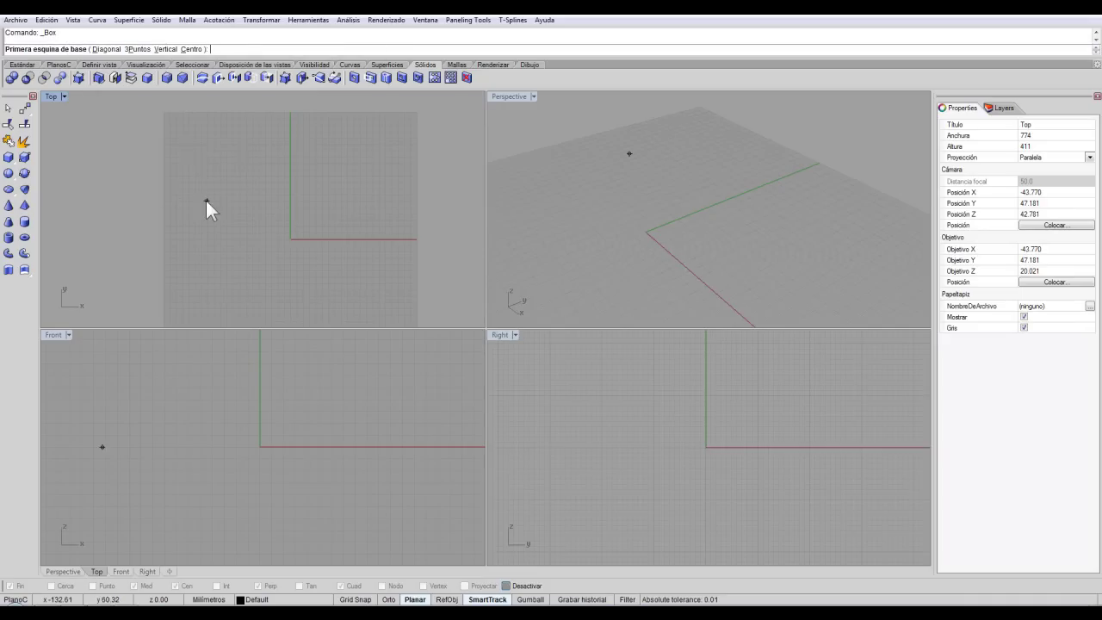
left_click(221, 166)
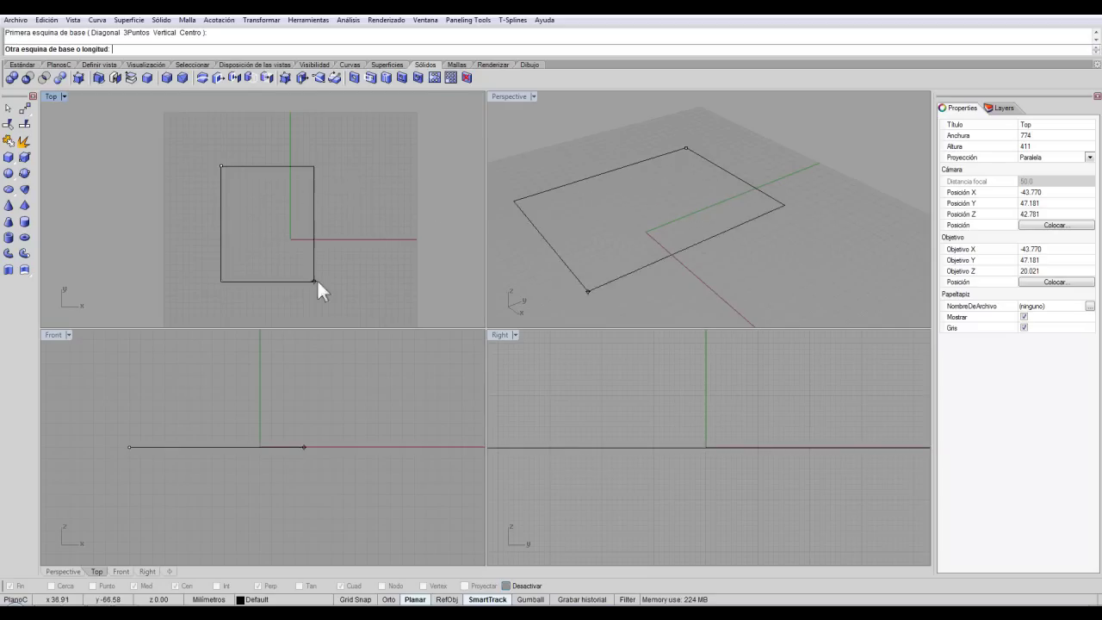
left_click(359, 287)
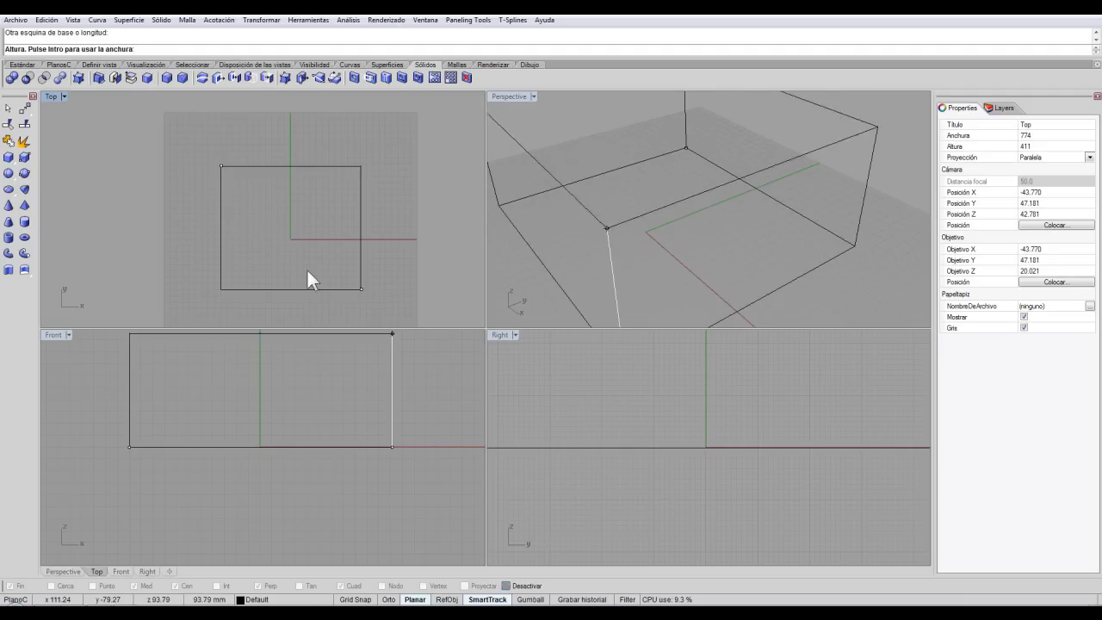
scroll(274, 412, "down", 3)
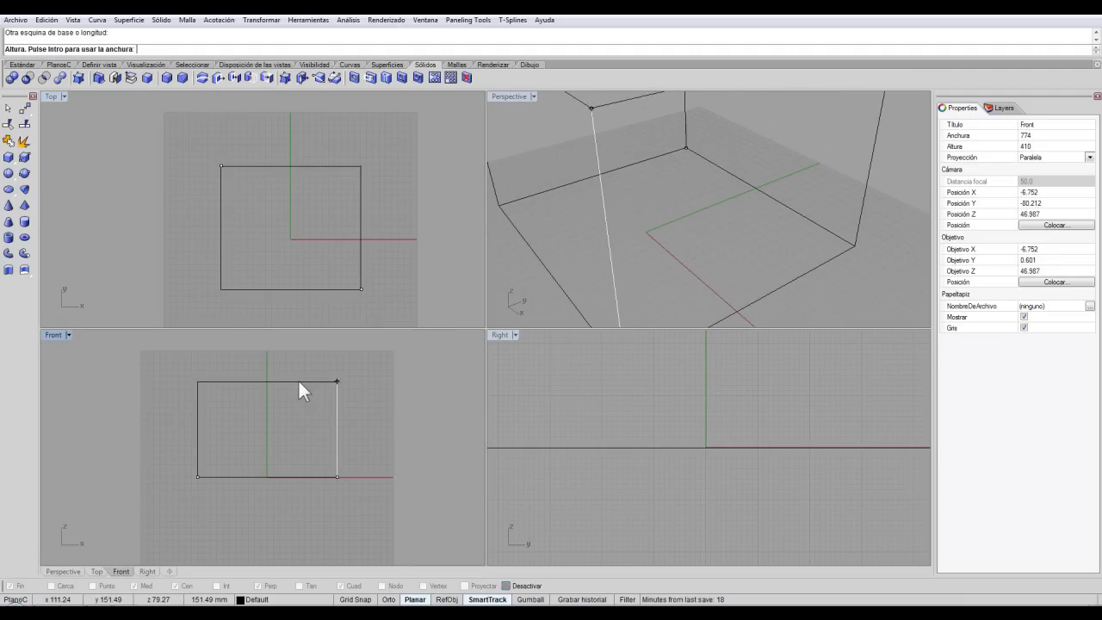
scroll(293, 492, "down", 2)
scroll(287, 432, "down", 3)
scroll(277, 394, "up", 4)
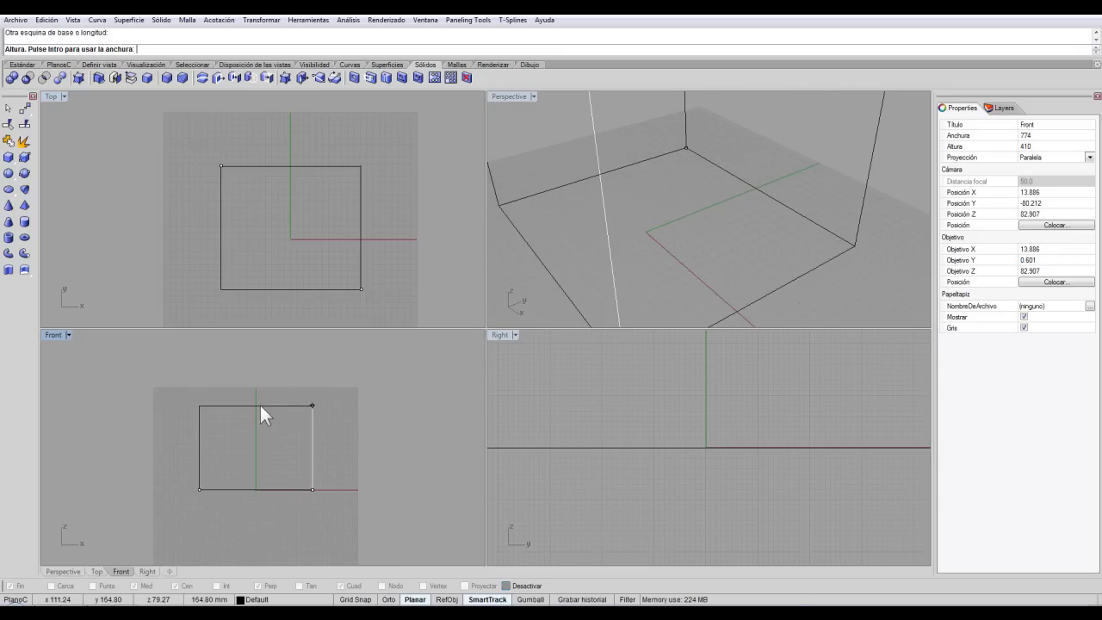
left_click(260, 405)
Look over the freehand box in the Perspective view and undo its creation.
left_click(625, 229)
scroll(659, 226, "down", 5)
right_click_drag(657, 226, 724, 217)
scroll(724, 215, "down", 3)
scroll(688, 212, "up", 4)
key("ctrl+z")
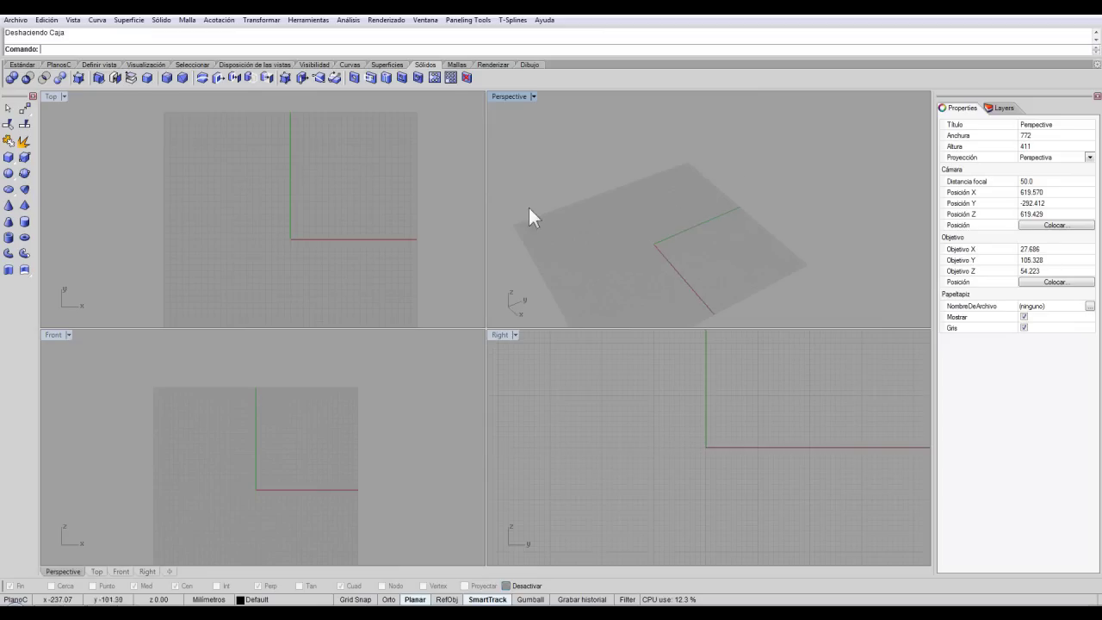
left_click(235, 206)
left_click(9, 157)
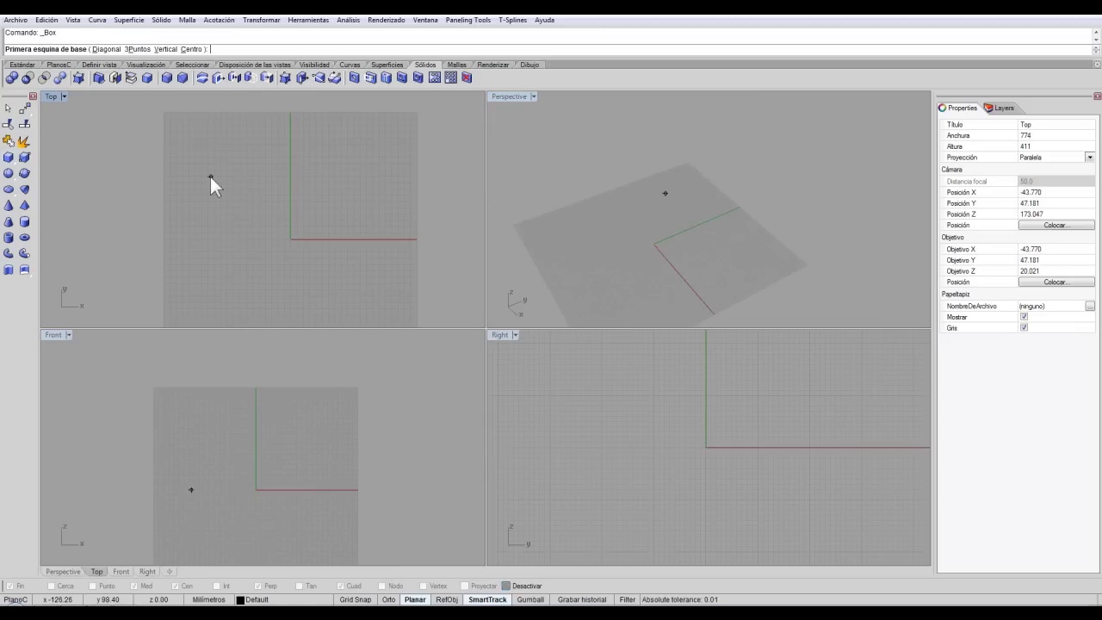
left_click(220, 179)
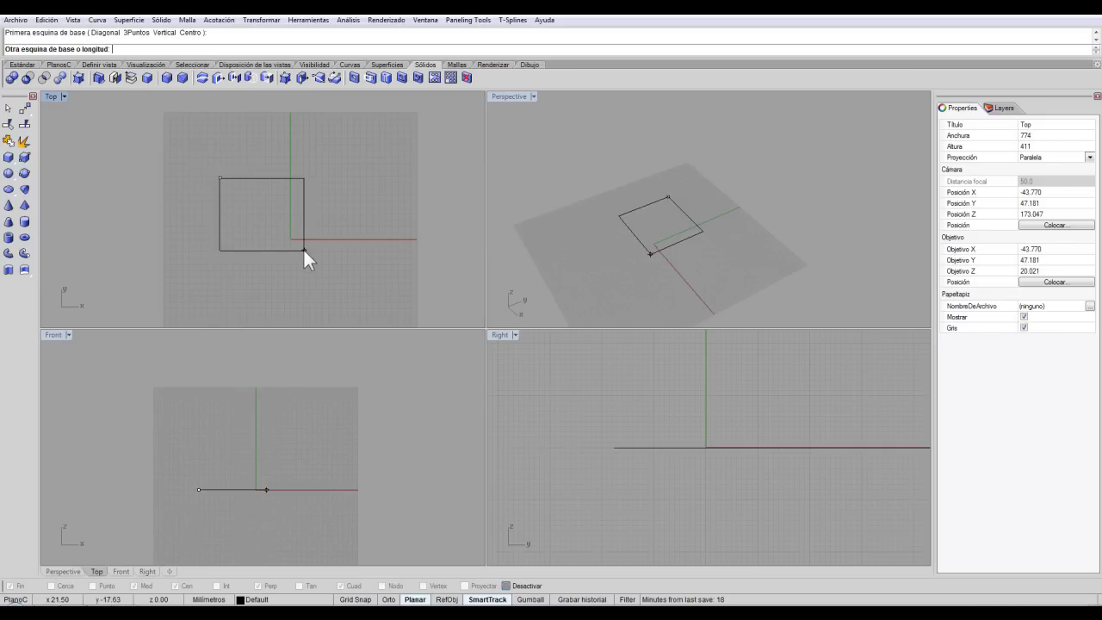
type("20")
key("Return")
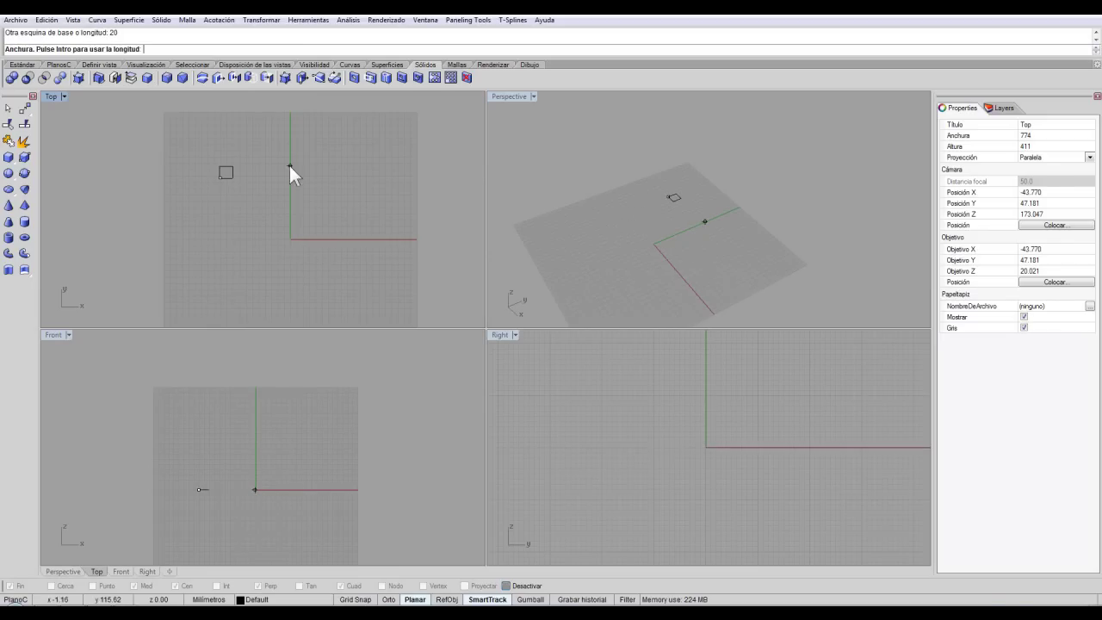
key("Escape")
Start a solid box in the upper-left quadrant of the Top view with base length 40 and width 40 mm.
key("Return")
left_click(230, 173)
type("40")
key("Return")
scroll(234, 185, "up", 3)
scroll(256, 196, "down", 1)
scroll(250, 176, "up", 2)
scroll(250, 176, "up", 2)
scroll(245, 229, "down", 5)
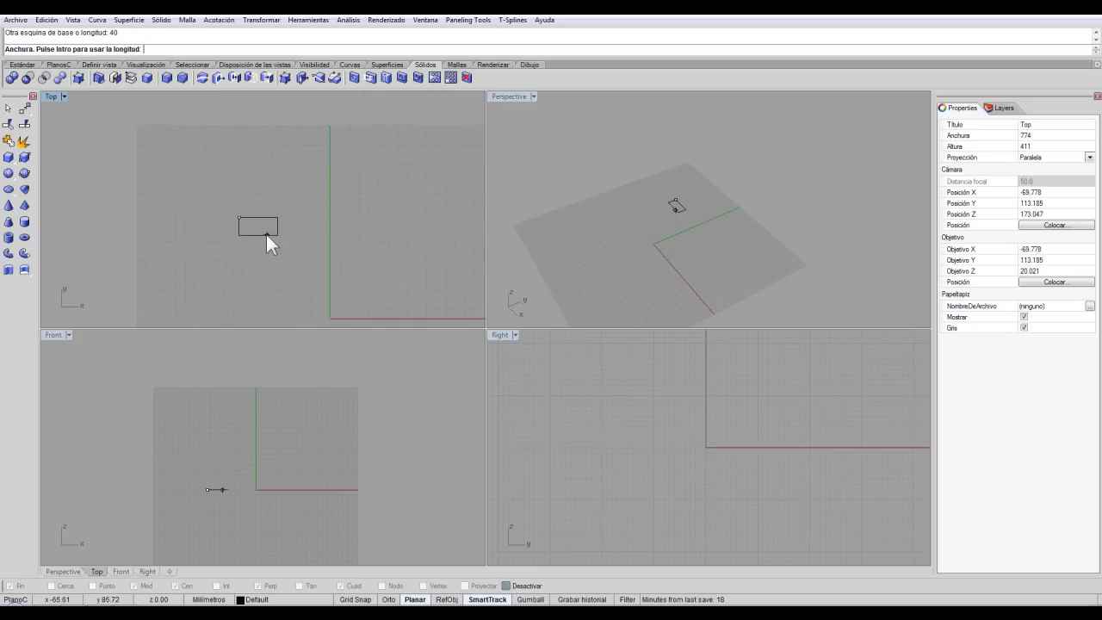
scroll(322, 257, "up", 2)
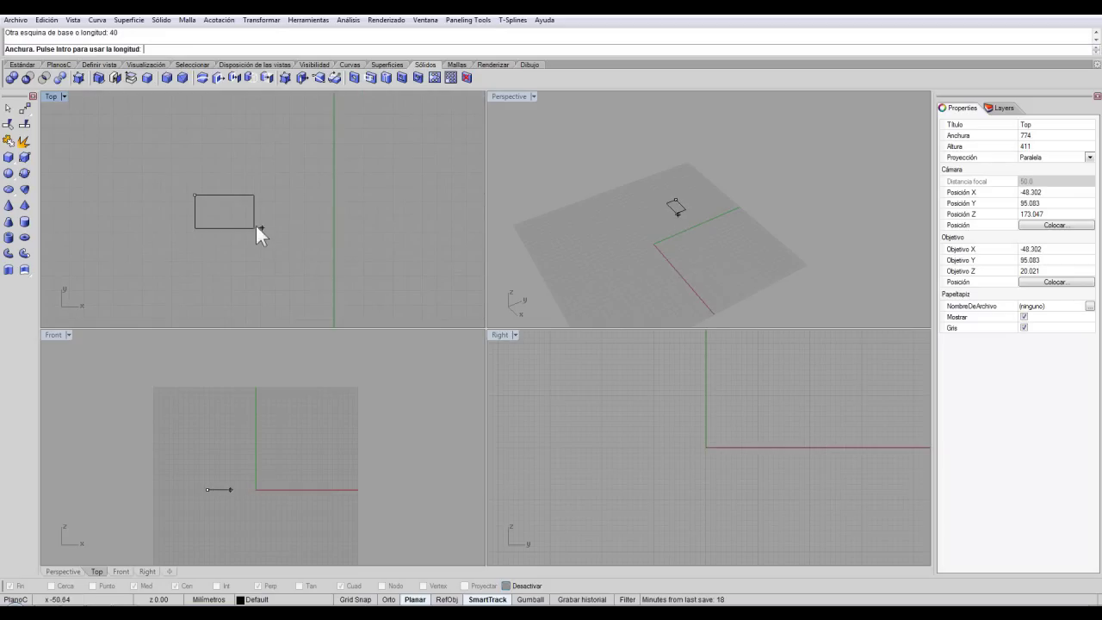
scroll(236, 199, "up", 2)
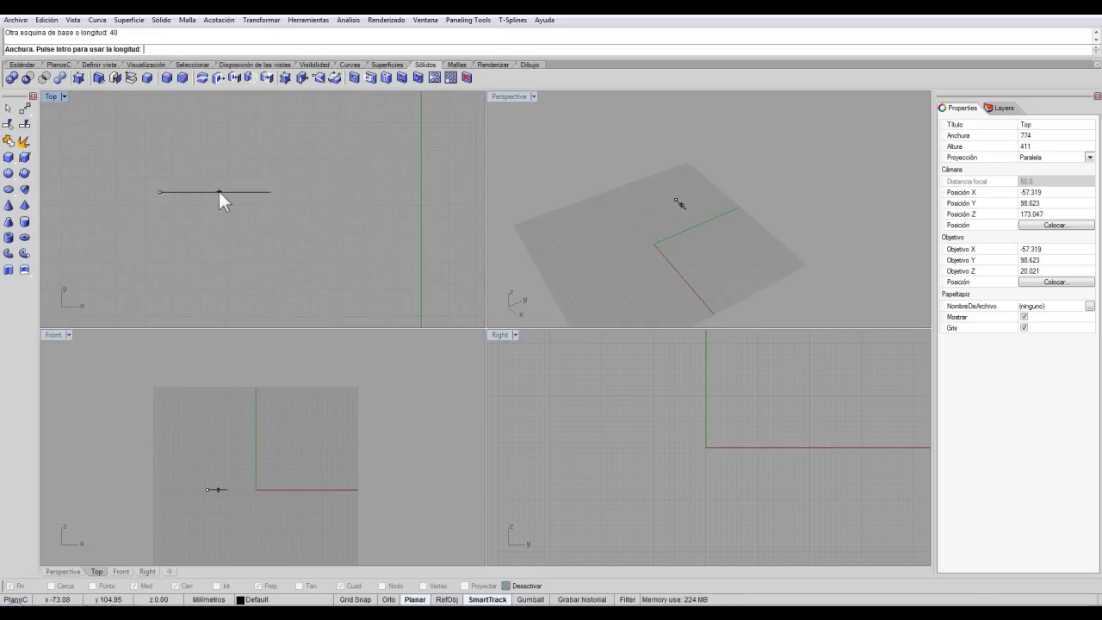
scroll(238, 213, "down", 3)
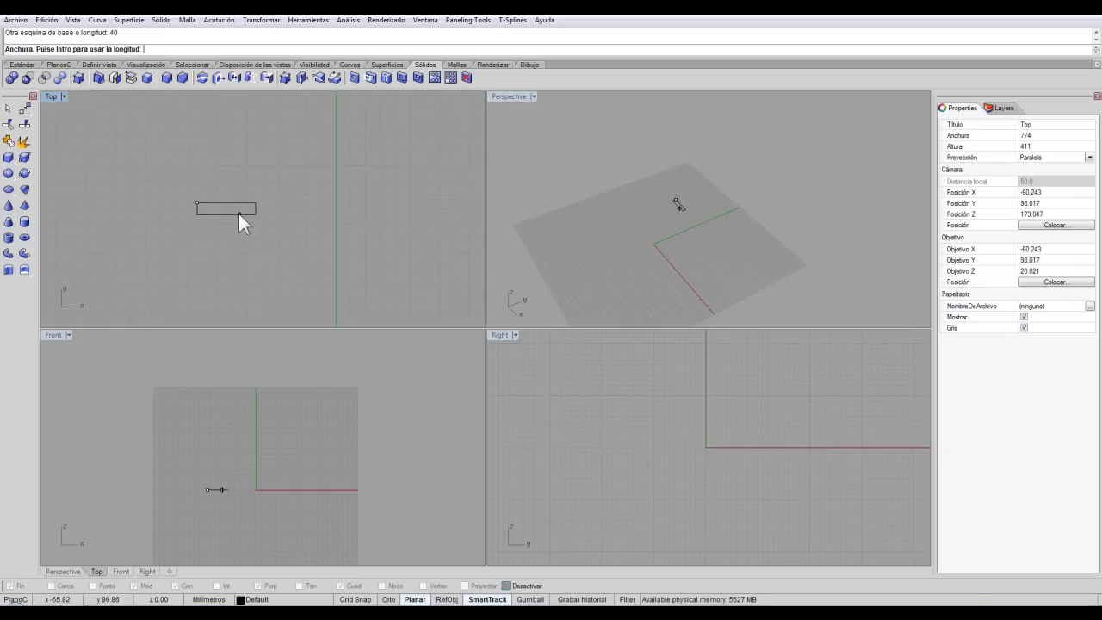
type("40")
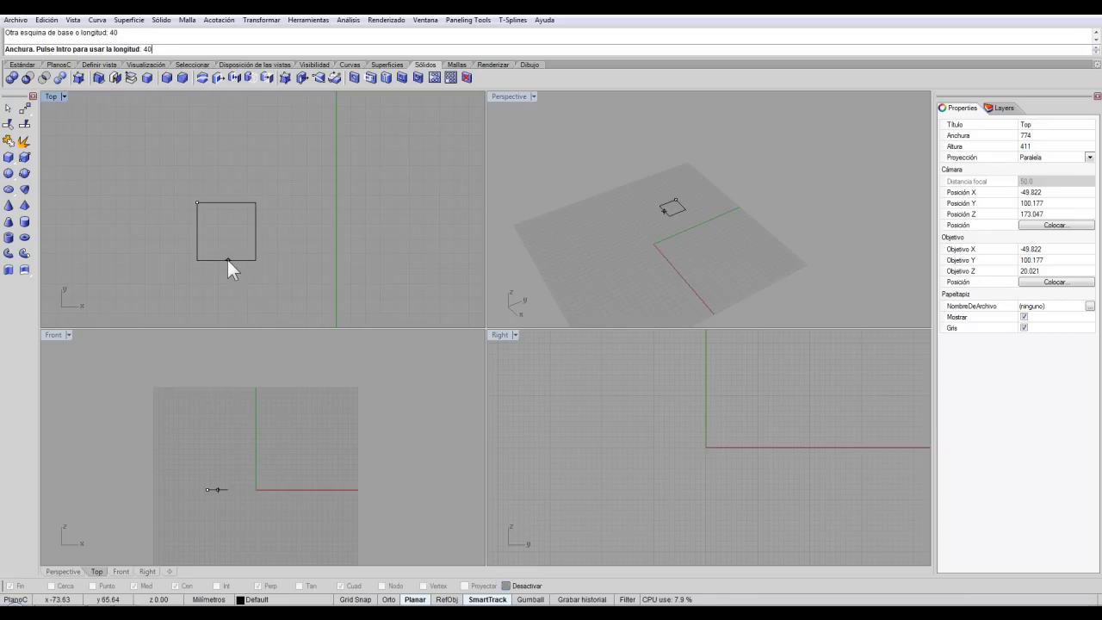
key("Return")
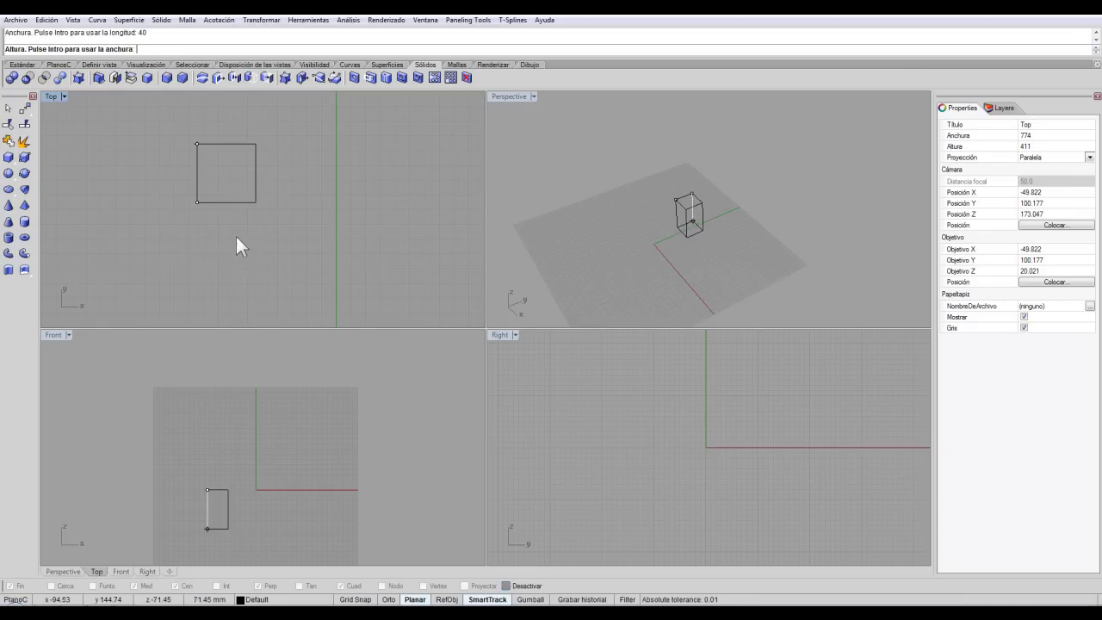
Set the box height to 40 mm upward in the Front view to finish the cube.
scroll(186, 151, "down", 1)
scroll(200, 142, "up", 3)
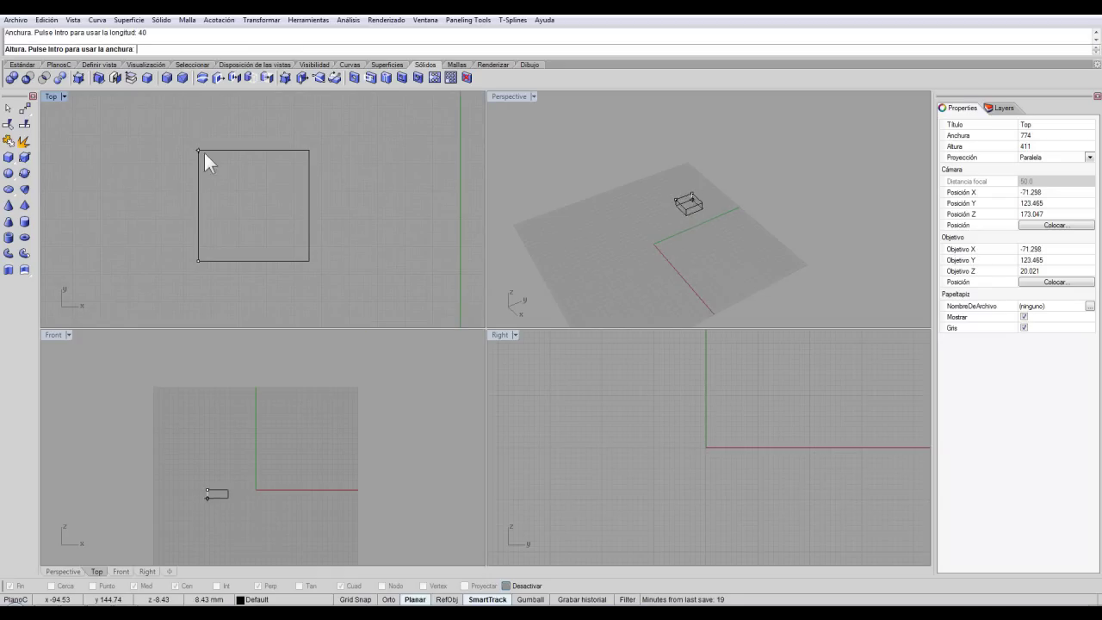
scroll(200, 180, "down", 1)
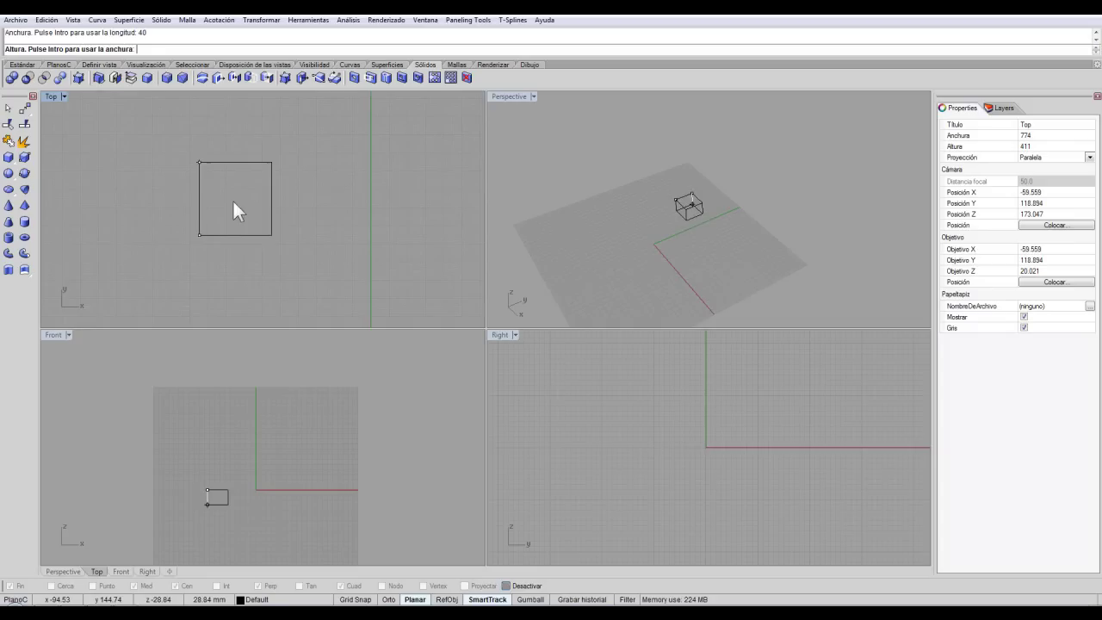
scroll(229, 210, "down", 2)
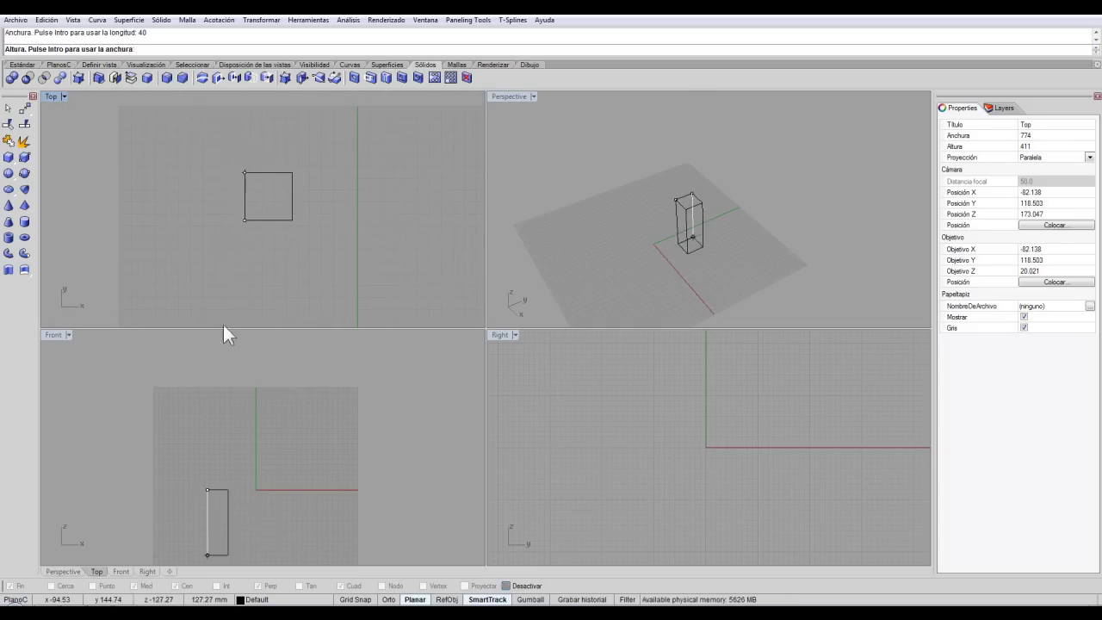
scroll(211, 486, "up", 3)
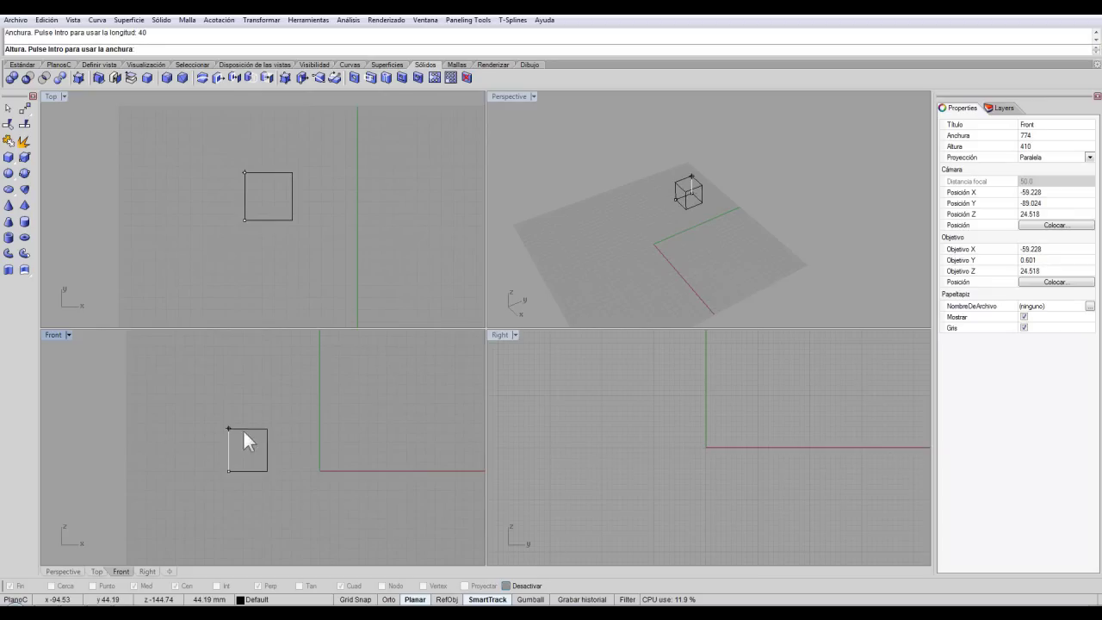
type("40")
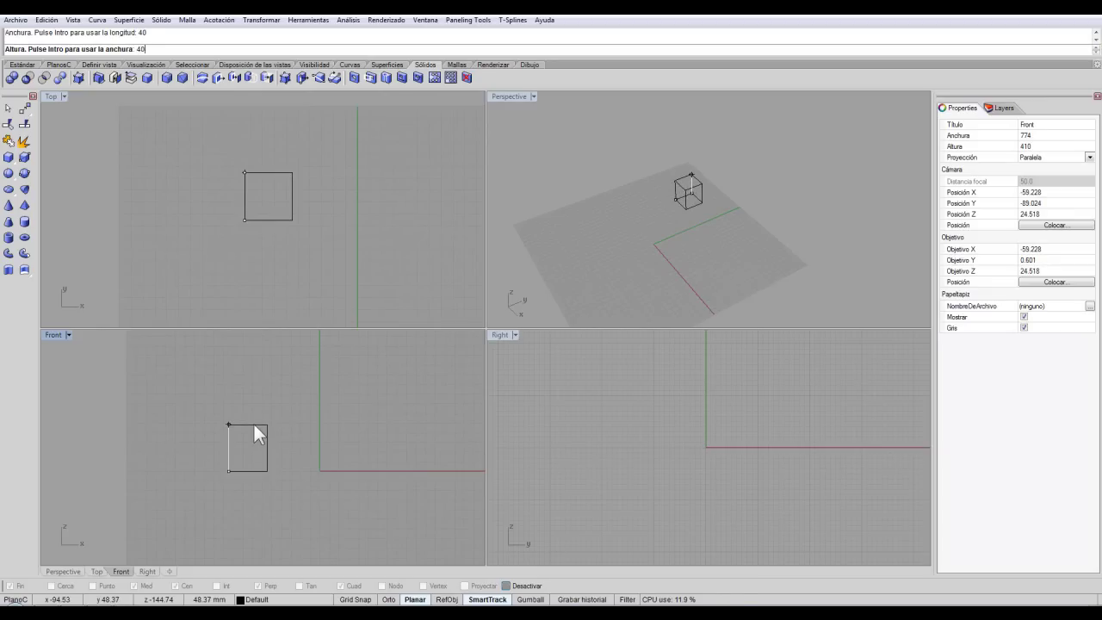
key("Return")
Examine the finished cube from several angles and zoom levels in the Perspective and Top views.
right_click_drag(655, 161, 730, 185)
scroll(727, 189, "down", 5)
scroll(727, 185, "up", 3)
scroll(729, 164, "down", 3)
scroll(730, 163, "up", 2)
scroll(227, 170, "down", 3)
scroll(251, 177, "down", 1)
scroll(263, 184, "up", 3)
scroll(289, 200, "down", 1)
scroll(279, 203, "up", 1)
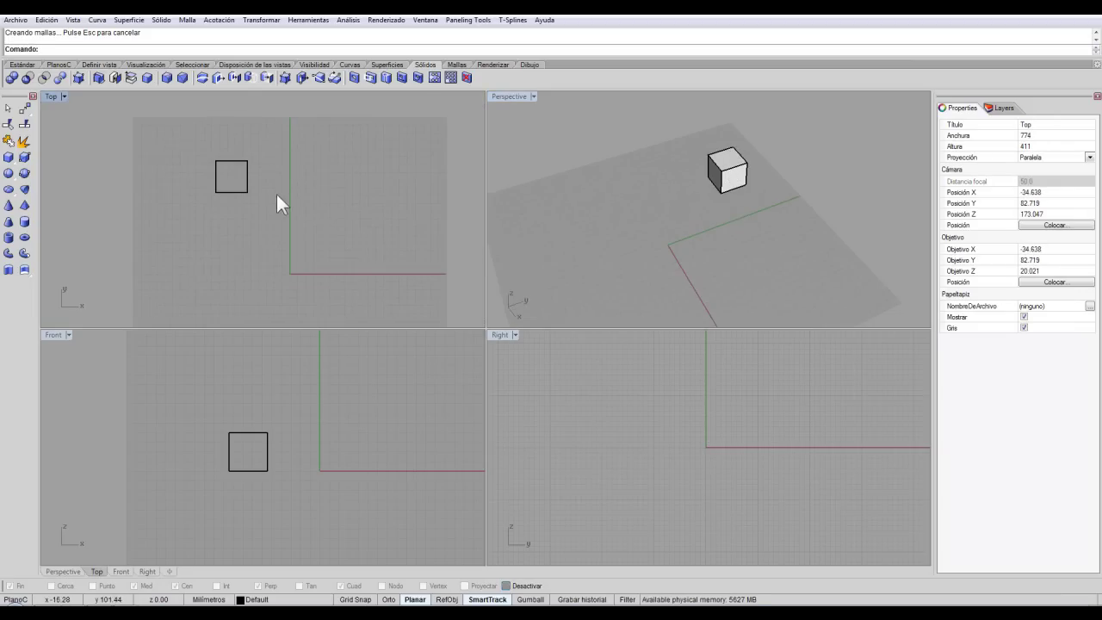
Reposition the cube freehand in the Top view, to the grid's upper-left corner and on to just below the X axis.
left_click_drag(247, 183, 181, 162)
scroll(203, 181, "down", 3)
scroll(211, 187, "up", 2)
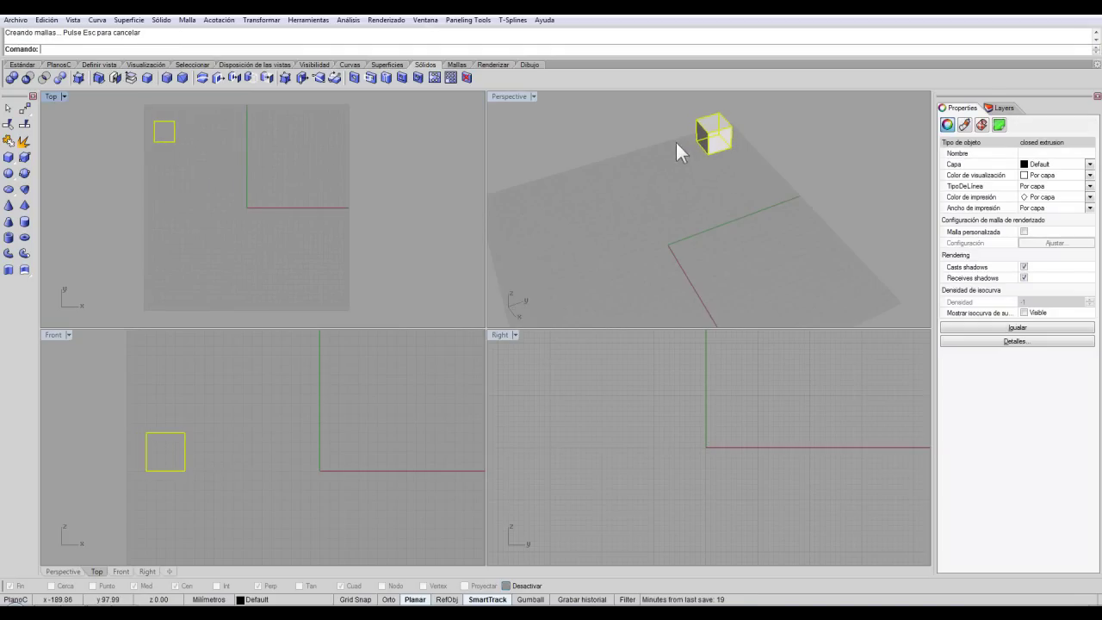
left_click_drag(172, 138, 280, 230)
left_click(298, 259)
left_click(282, 231)
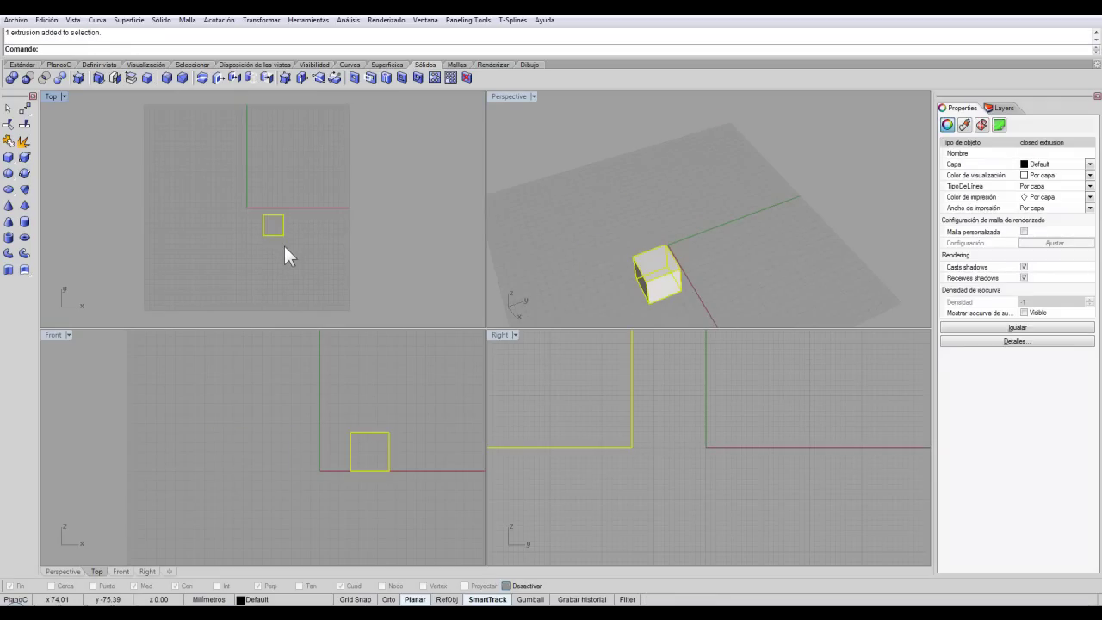
Practise selecting and deselecting the cube, and return it freehand to the grid's upper-left area in the Top view.
left_click(285, 243)
left_click(281, 238)
left_click(286, 243)
left_click(277, 232)
left_click_drag(282, 224, 161, 134)
left_click(186, 174)
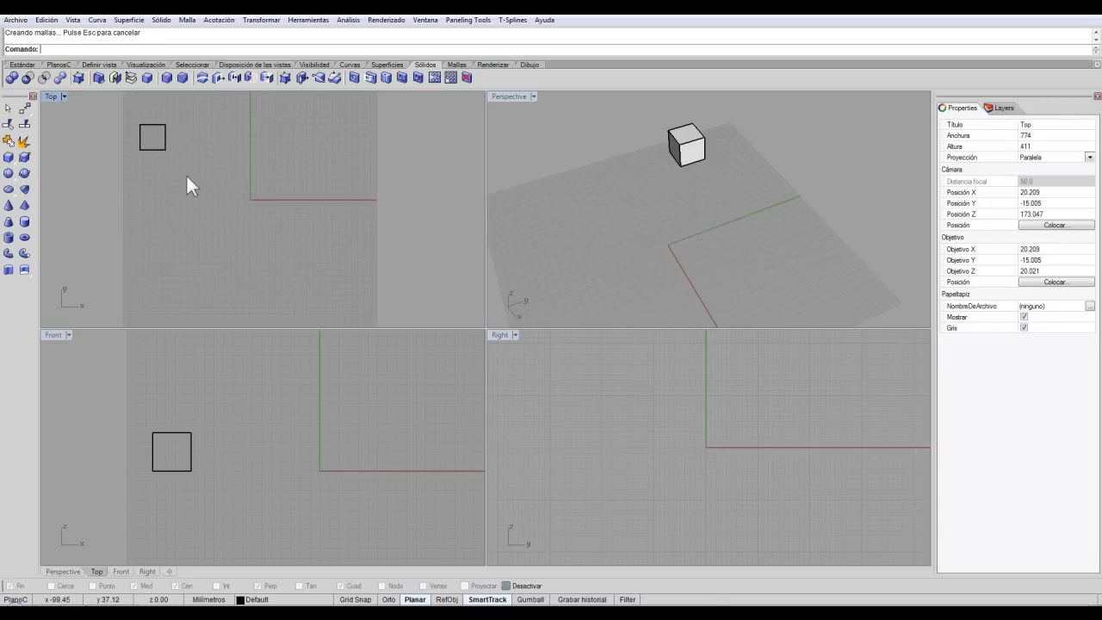
Move the cube with the Move command from a point near its lower-right corner horizontally to beside the Y axis in the Top view.
left_click(22, 64)
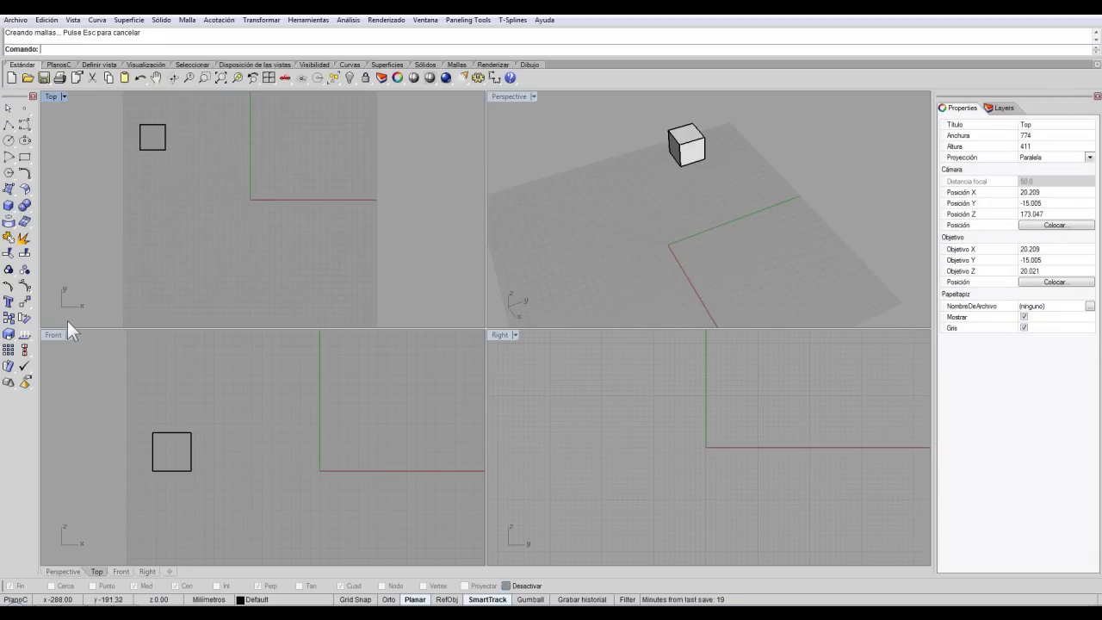
left_click(25, 303)
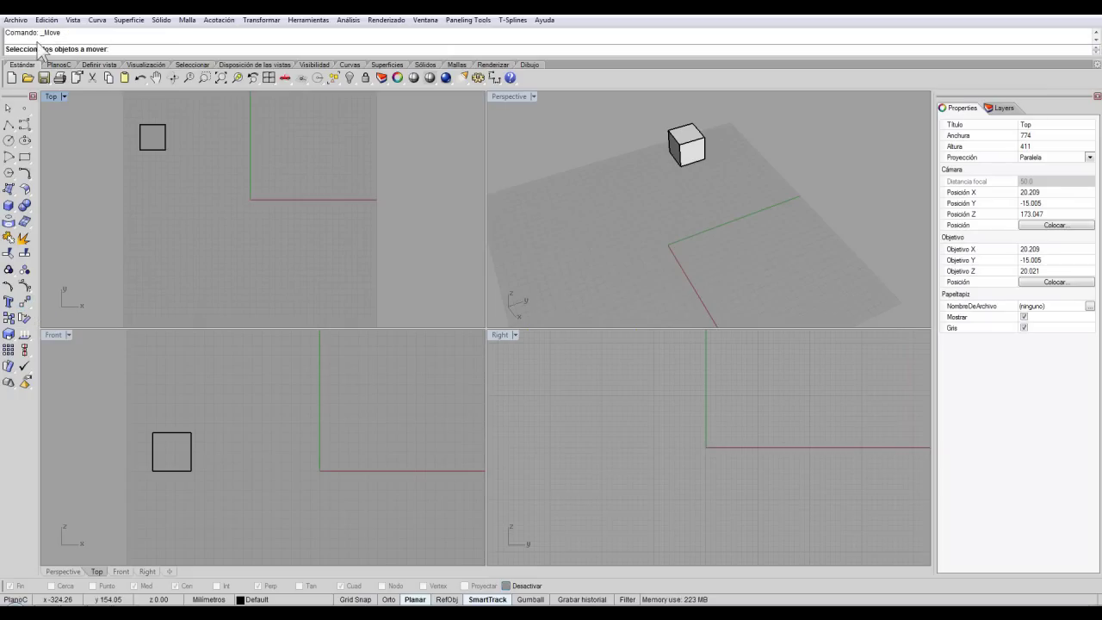
left_click(166, 143)
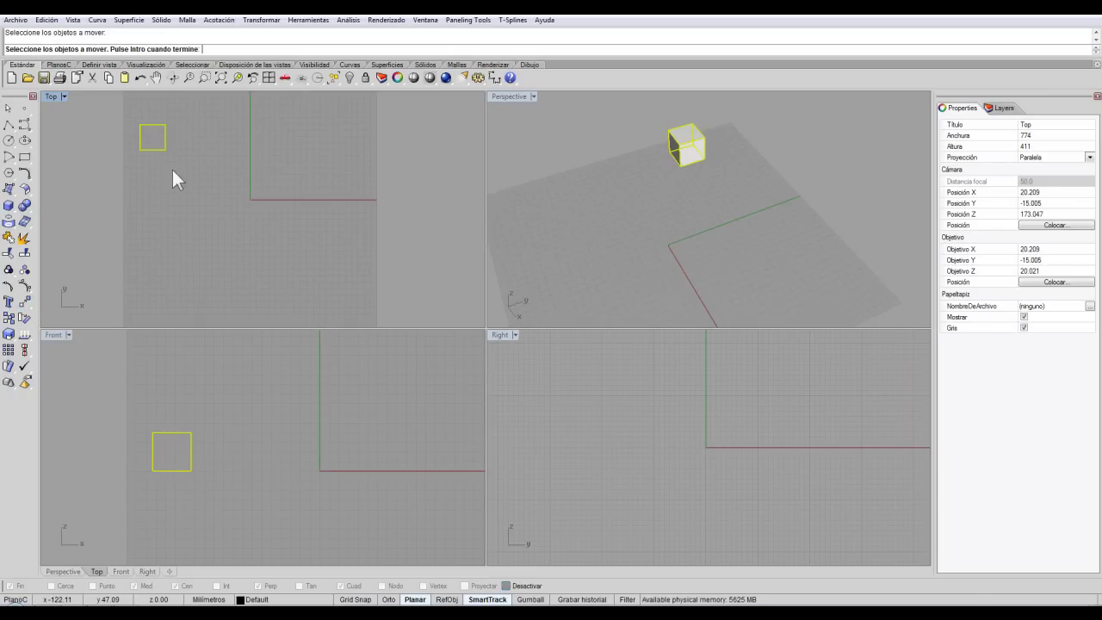
key("Return")
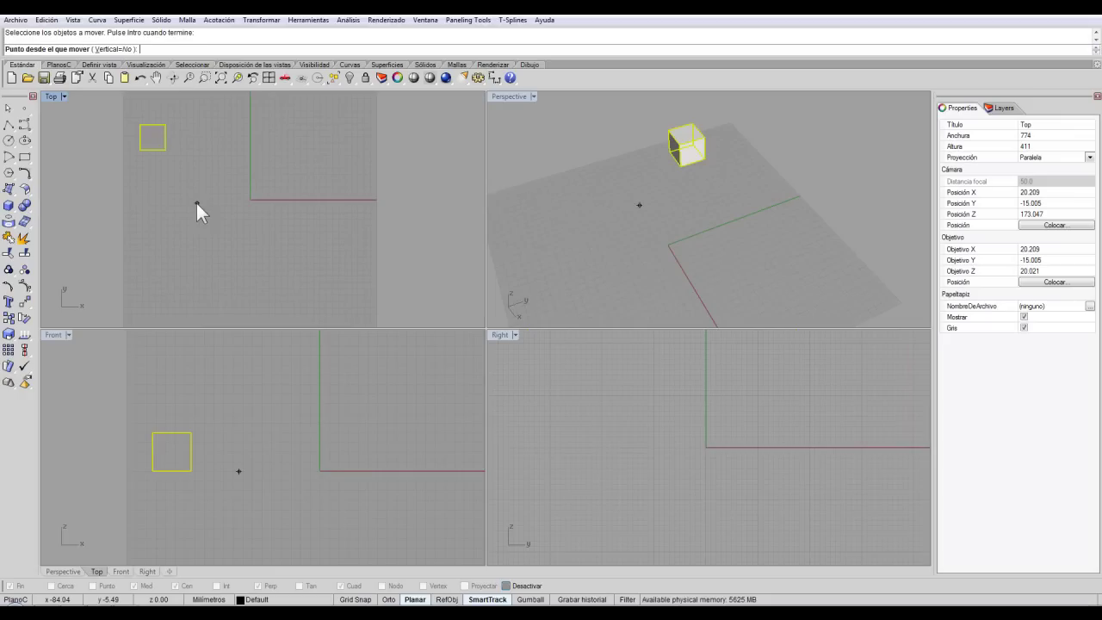
left_click(159, 146)
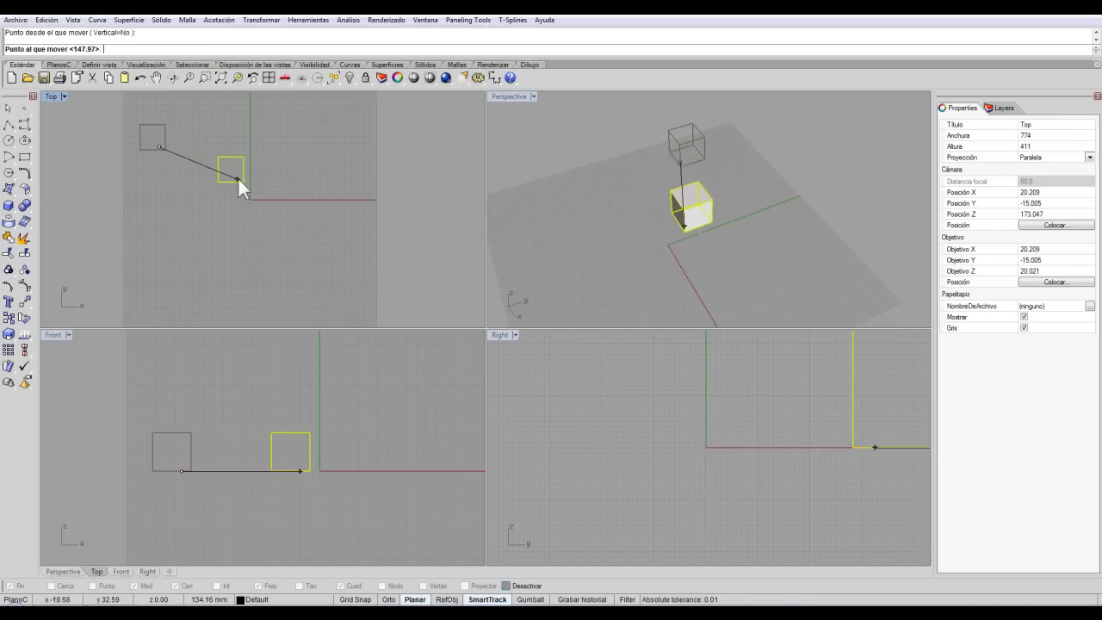
left_click(269, 146)
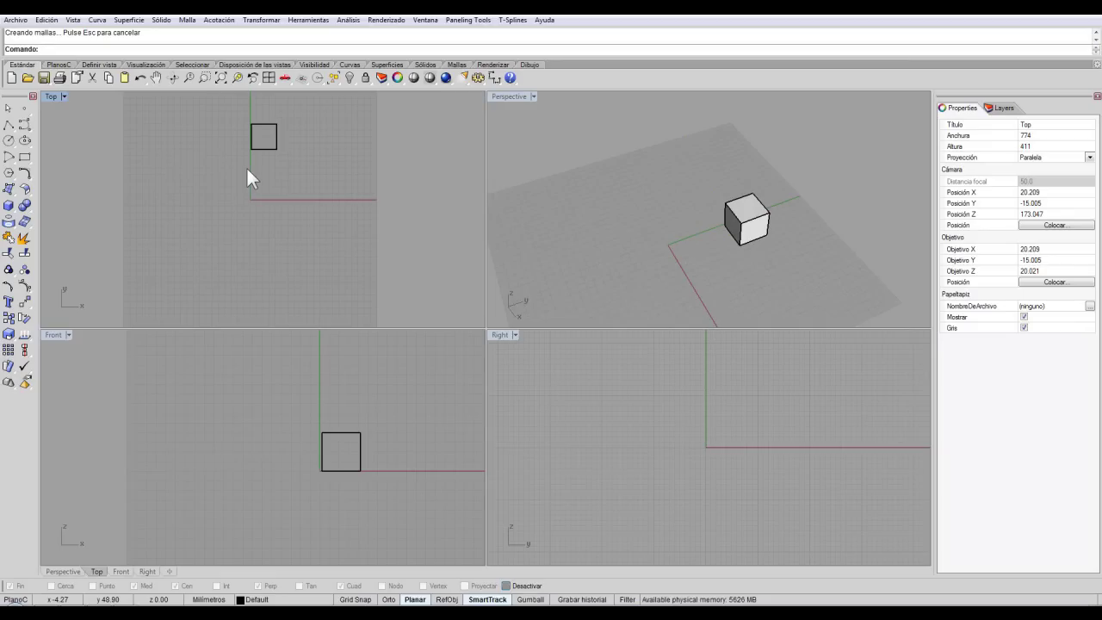
Move the cube with the Move command from a point near its centre to the grid's upper-left corner in the Top view.
key("Return")
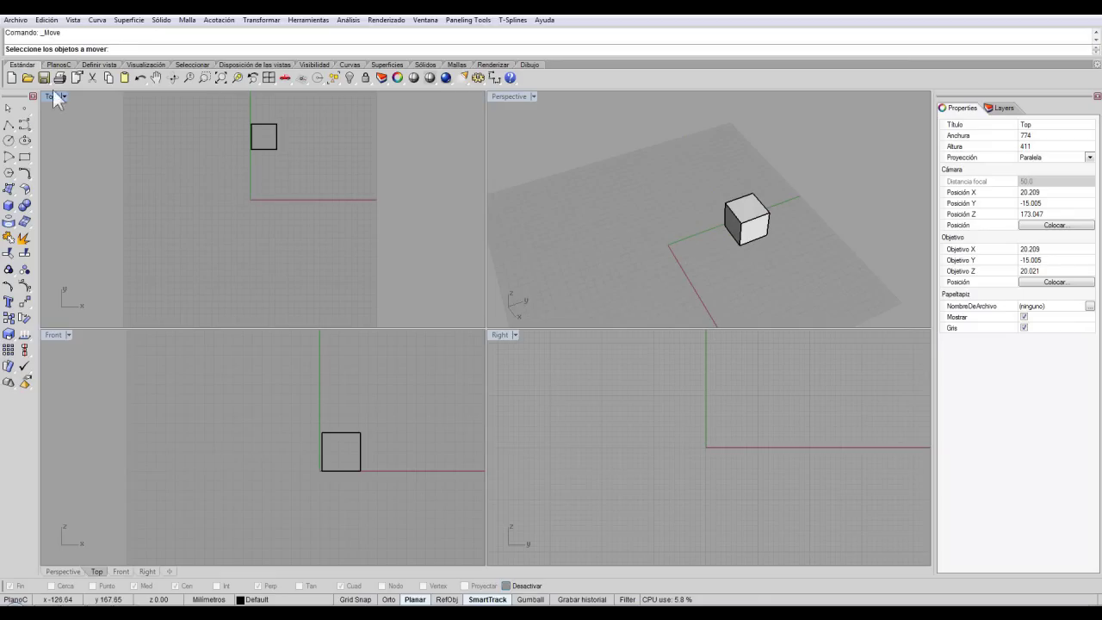
scroll(319, 222, "down", 2)
scroll(319, 222, "up", 2)
left_click(293, 164)
key("Return")
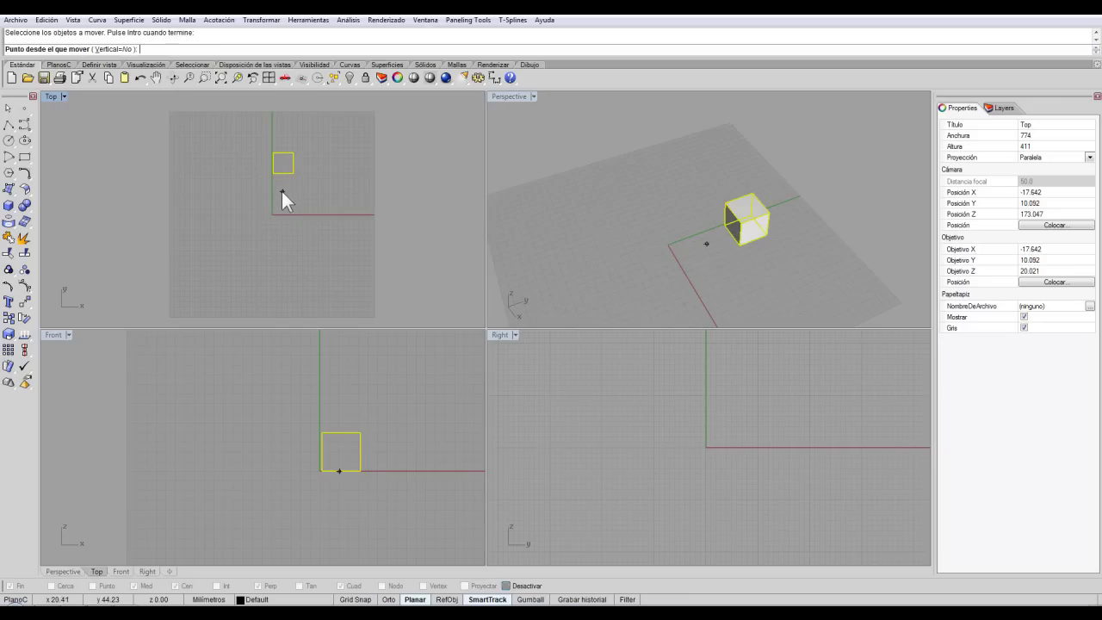
left_click(286, 165)
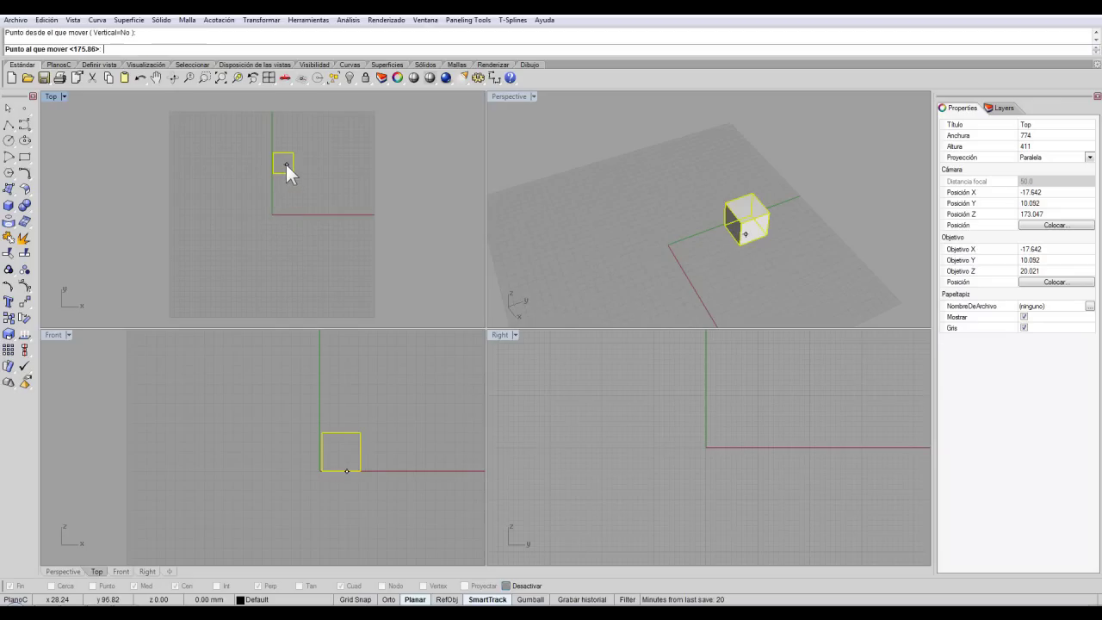
left_click(191, 133)
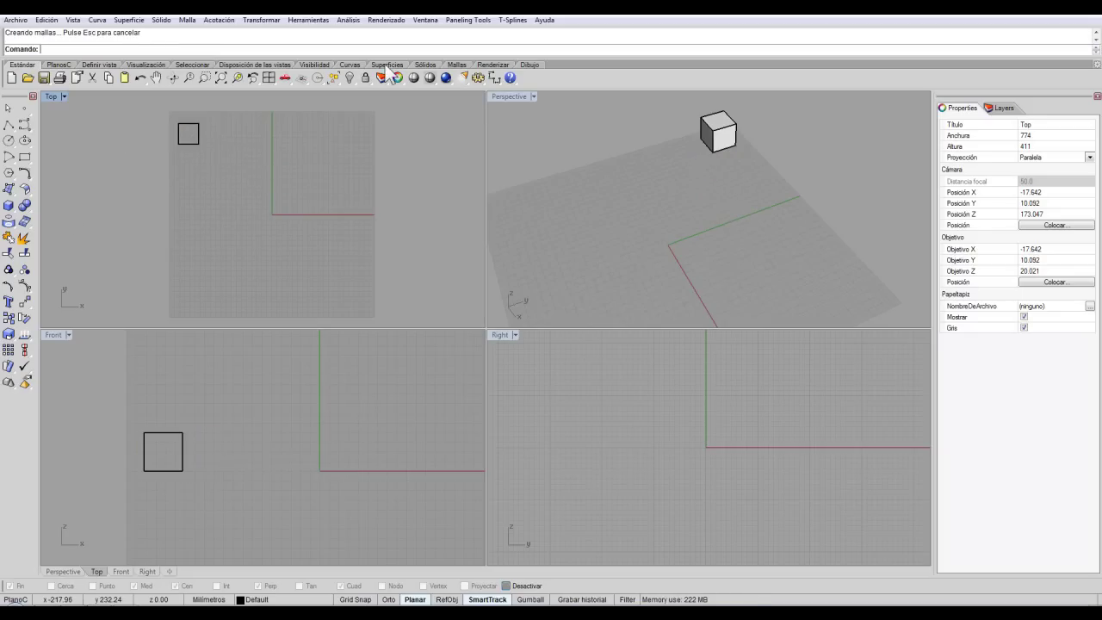
Create a solid sphere with a 40 mm diameter, centred just above and left of the origin in the Top view.
left_click(427, 65)
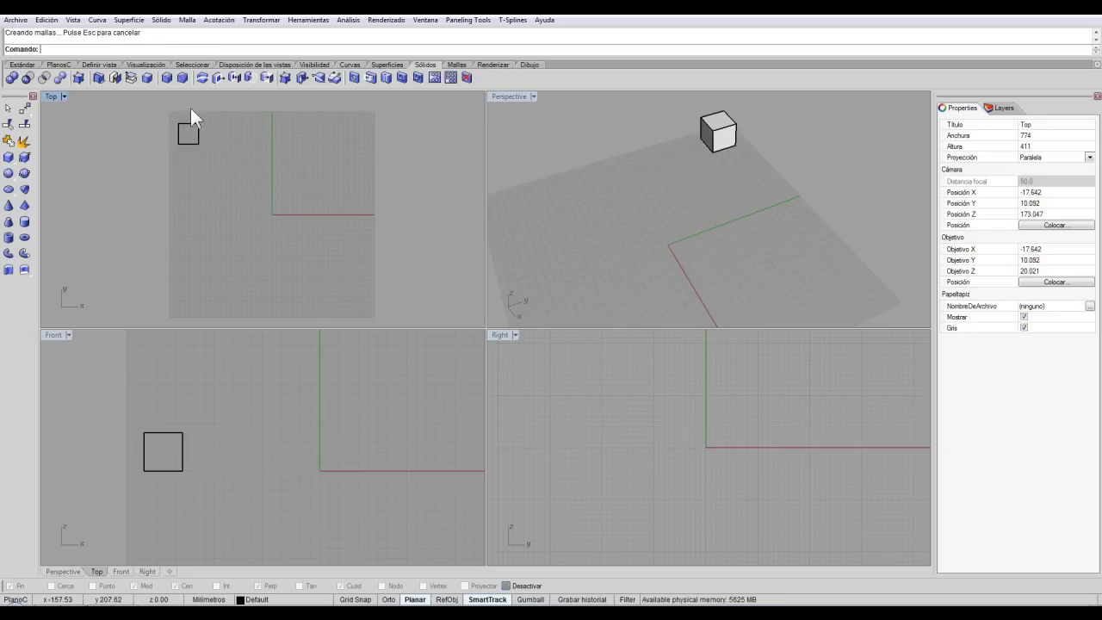
left_click(9, 173)
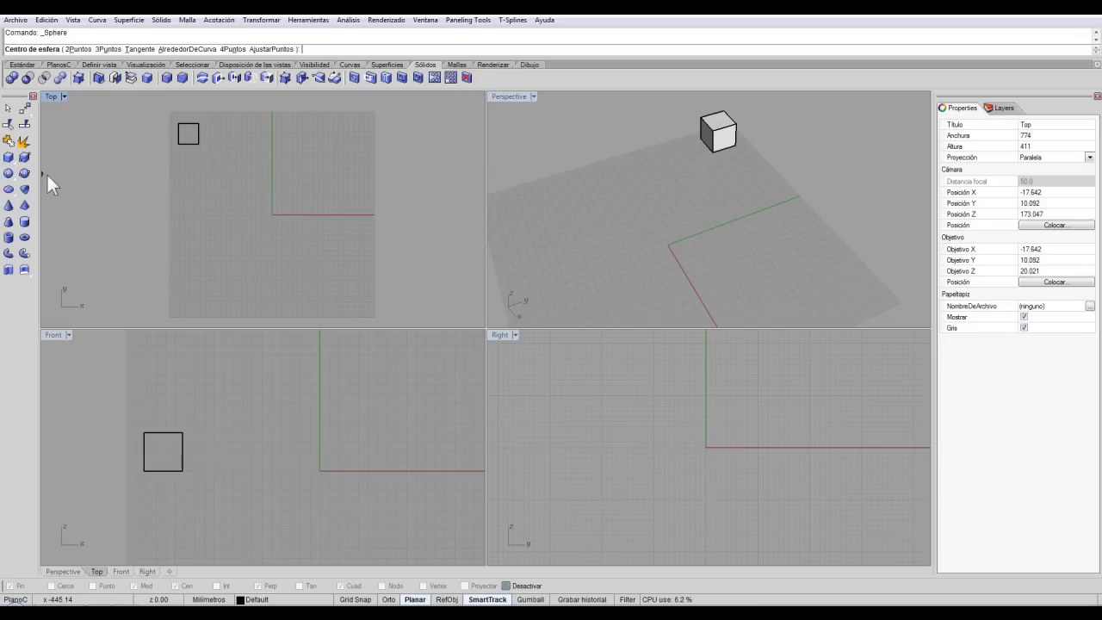
left_click(266, 206)
scroll(277, 207, "up", 2)
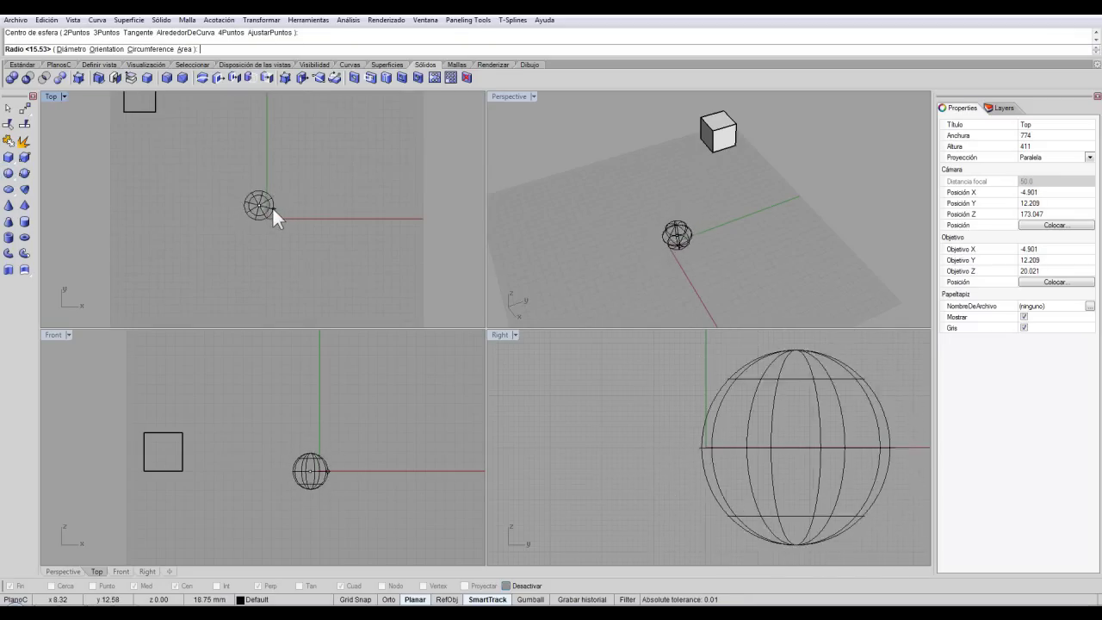
left_click(70, 49)
left_click(71, 49)
left_click(71, 49)
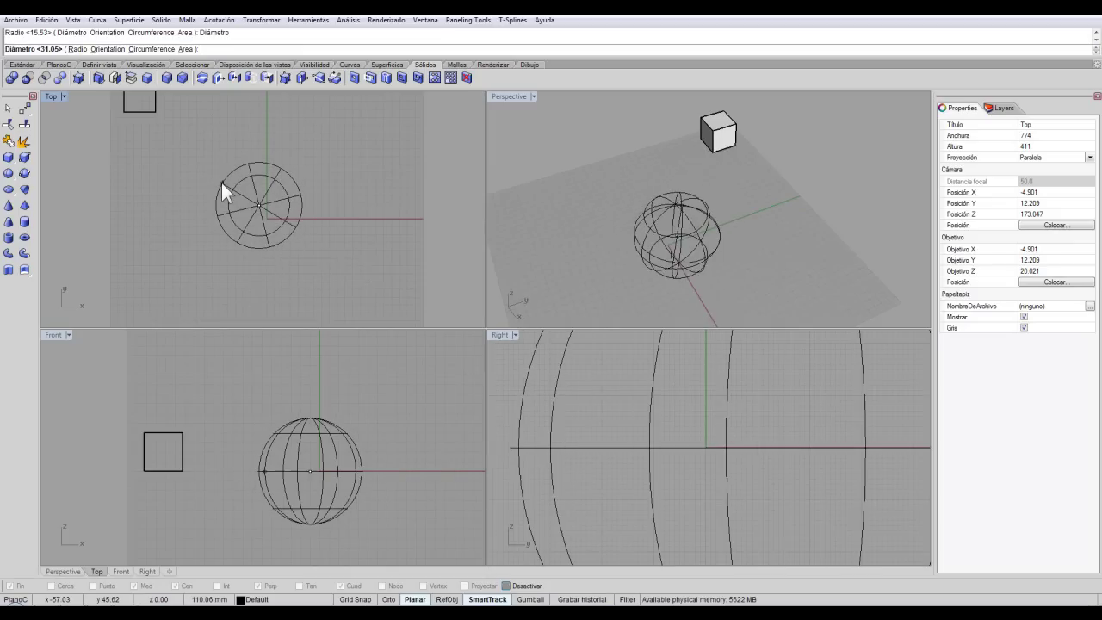
type("40")
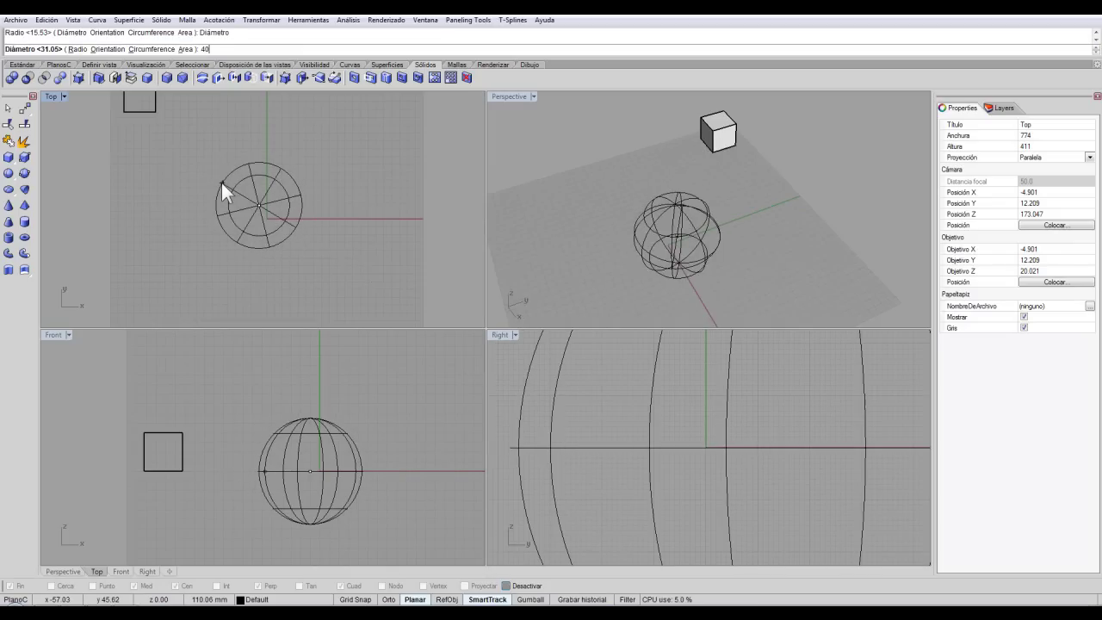
key("Return")
Move the sphere freehand in the Top view to just right of the cube, and deselect it.
scroll(680, 247, "up", 5)
right_click_drag(680, 246, 656, 215)
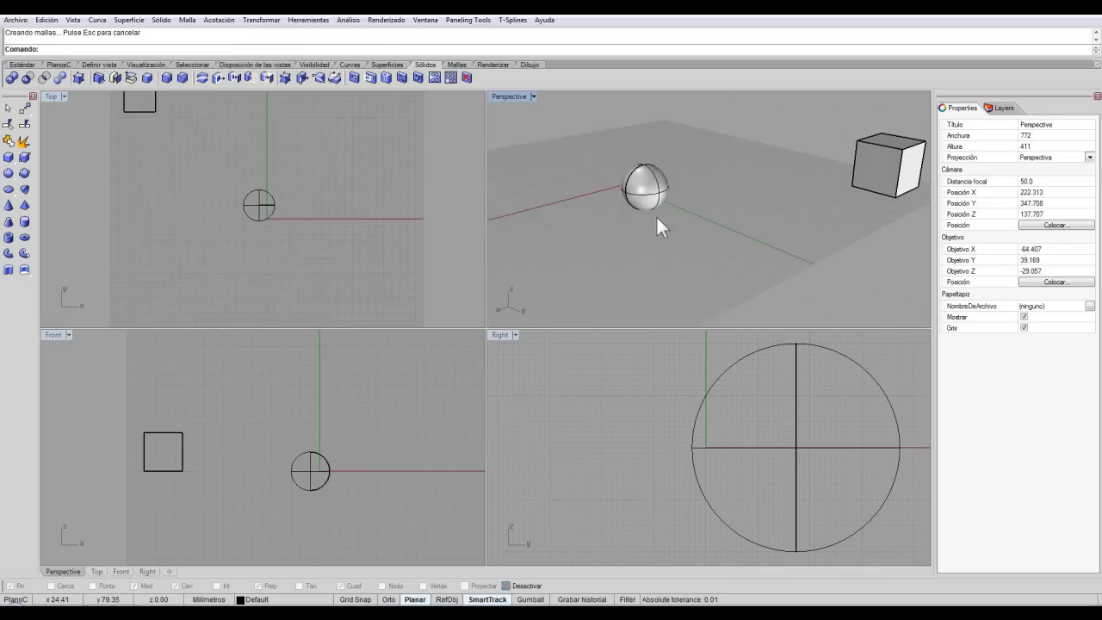
left_click(656, 192)
scroll(312, 208, "down", 2)
left_click_drag(305, 230, 248, 141)
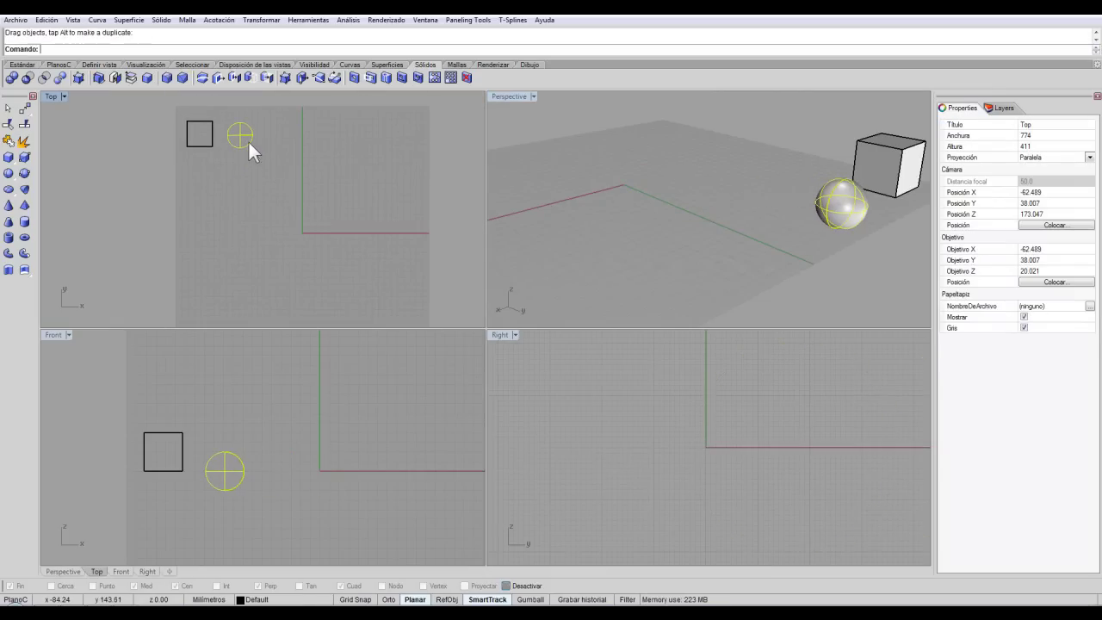
left_click(134, 193)
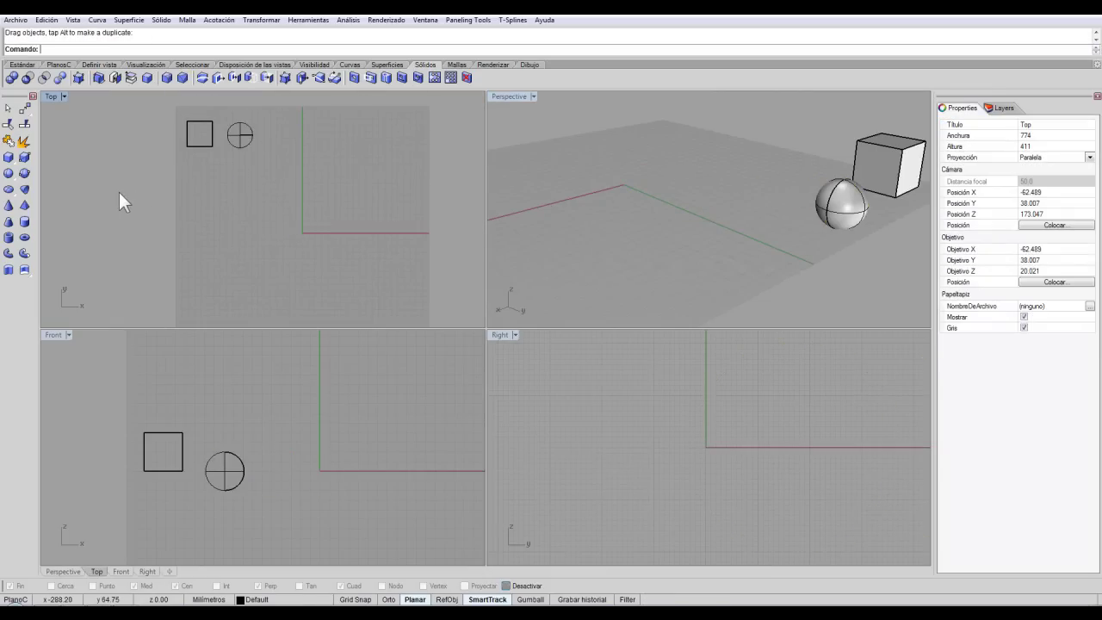
Start an ellipsoid centred beside the Y axis just above the origin, and try its first axis freely and with Ortho on.
left_click(9, 189)
scroll(292, 164, "down", 3)
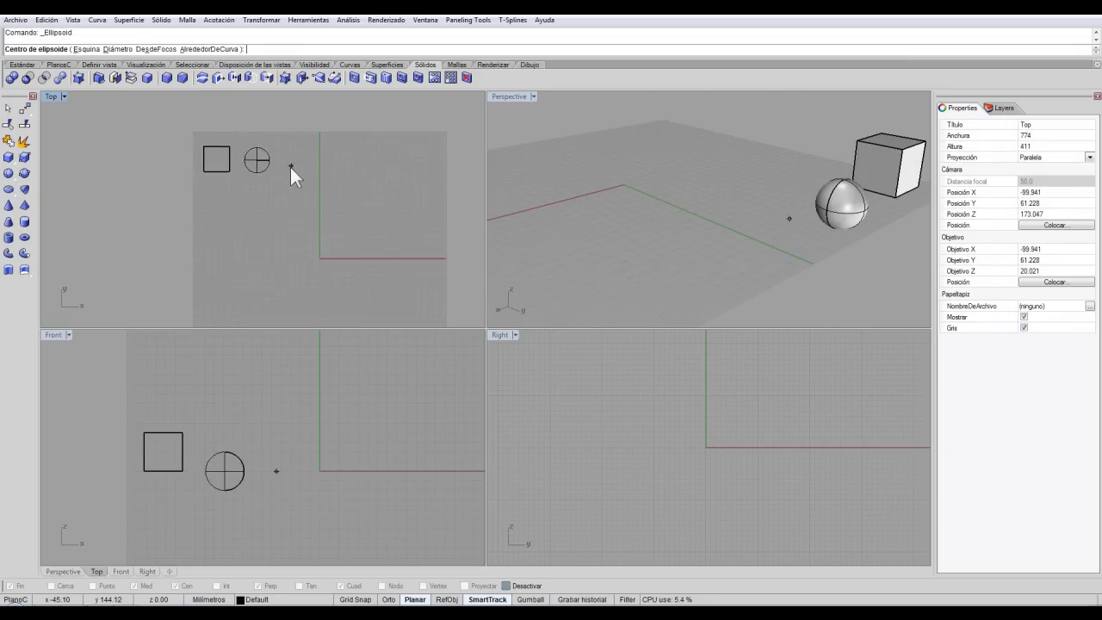
scroll(324, 226, "up", 2)
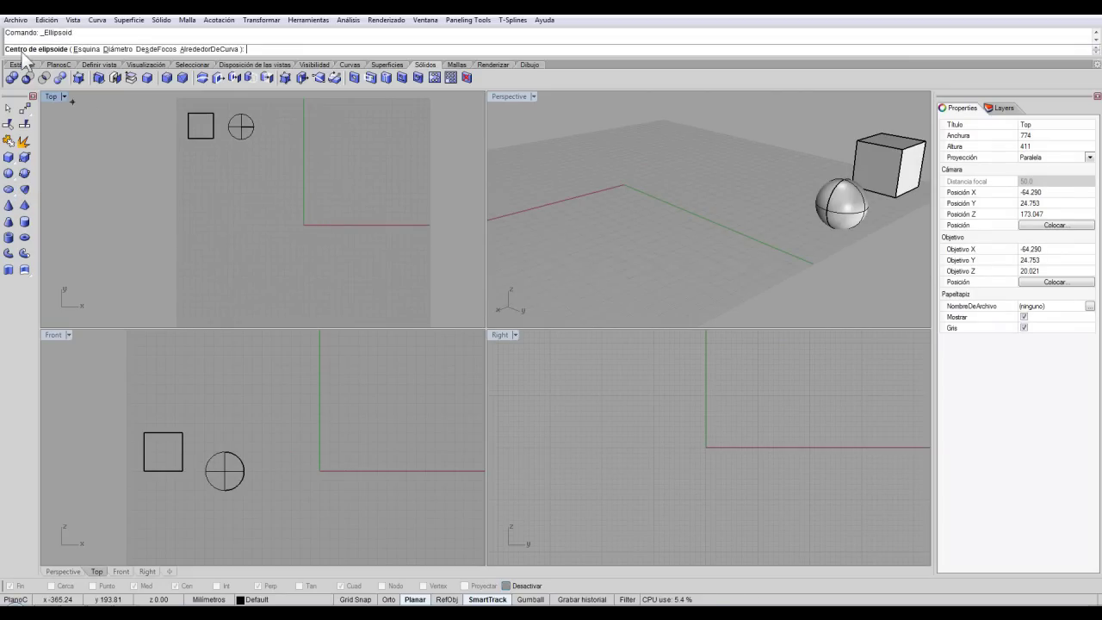
left_click(301, 201)
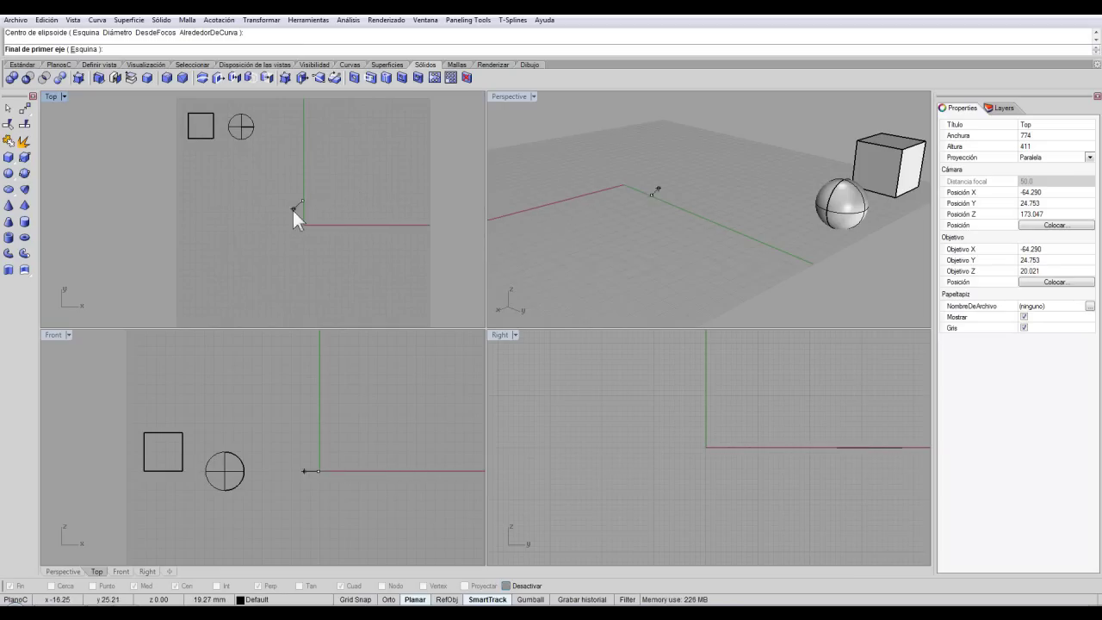
scroll(317, 221, "up", 1)
scroll(290, 207, "down", 1)
scroll(307, 199, "up", 1)
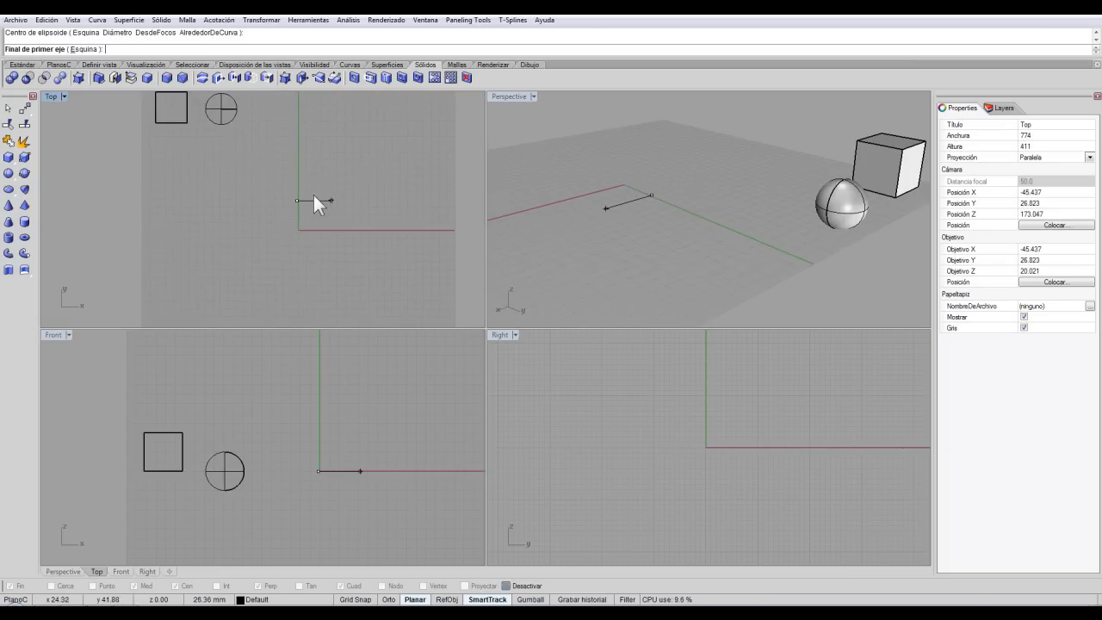
scroll(313, 195, "down", 1)
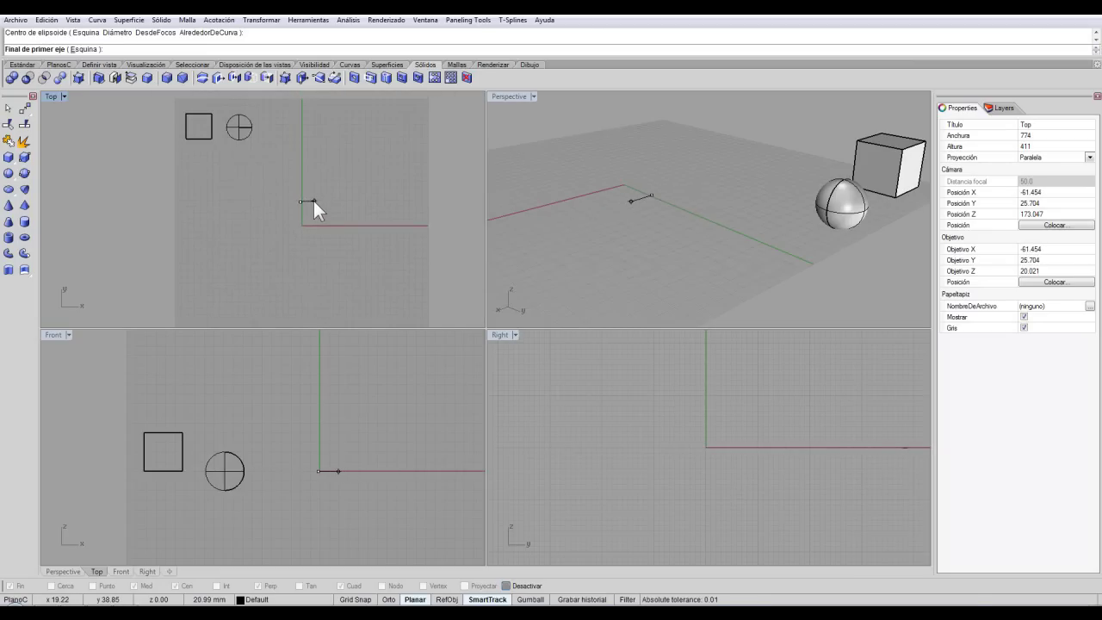
key("F8")
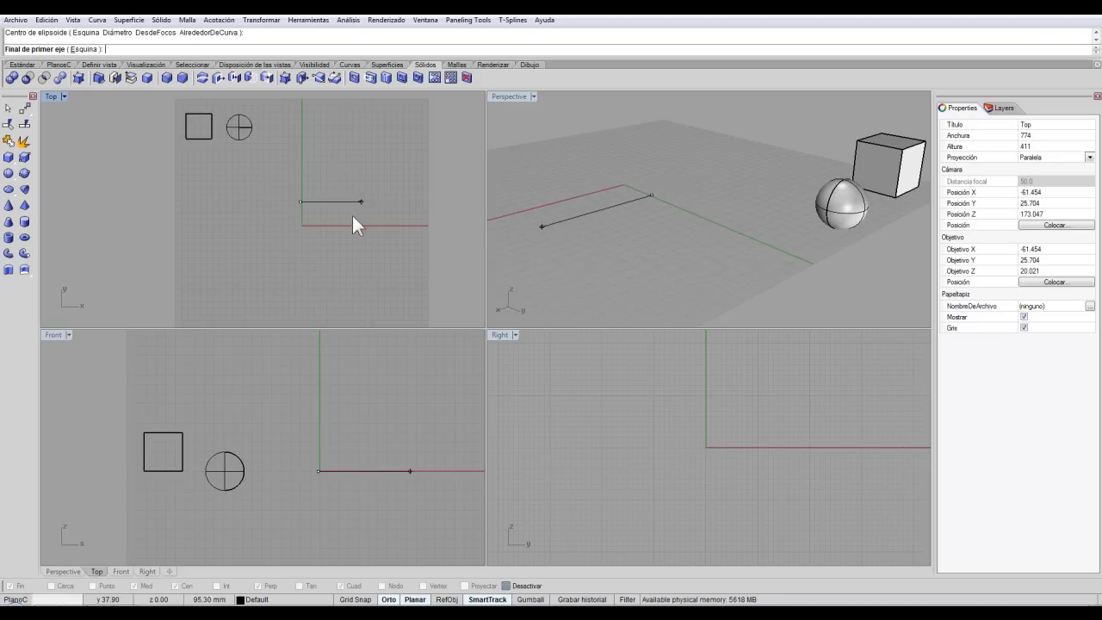
scroll(307, 196, "up", 2)
scroll(350, 182, "down", 2)
scroll(399, 177, "up", 2)
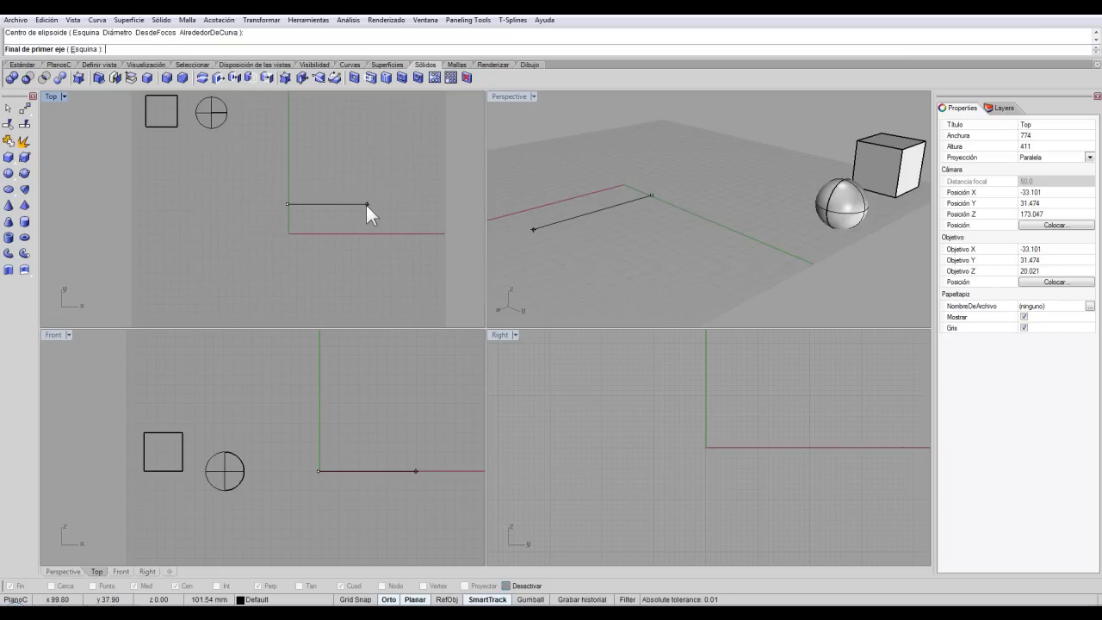
Turn Ortho off and set the ellipsoid's first axis to 40 mm, placing its end horizontally to the right of the centre.
key("F8")
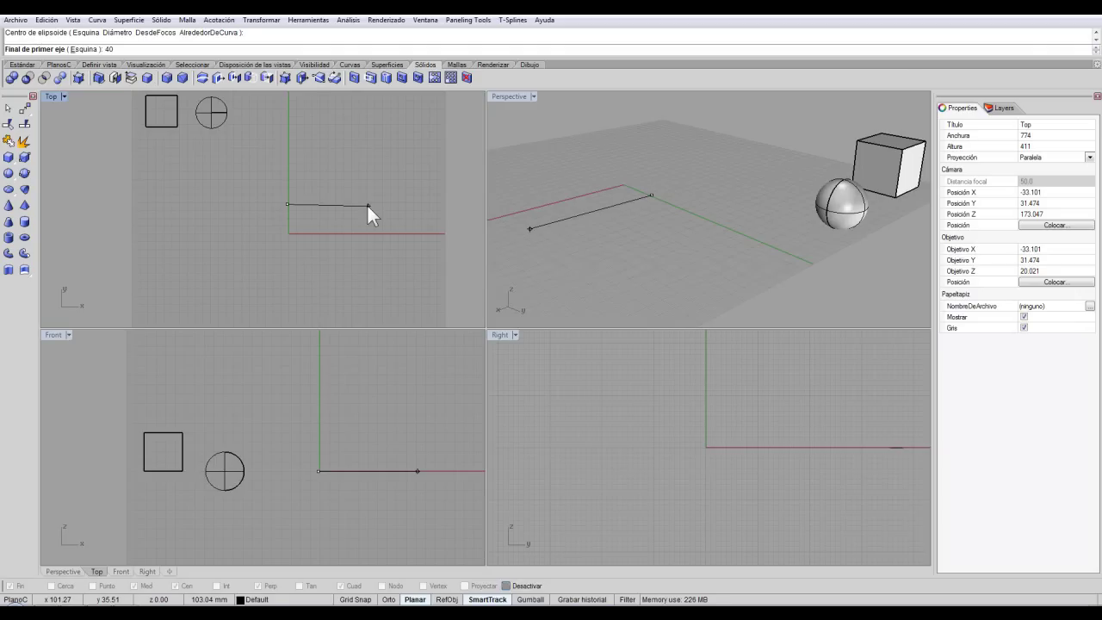
key("Return")
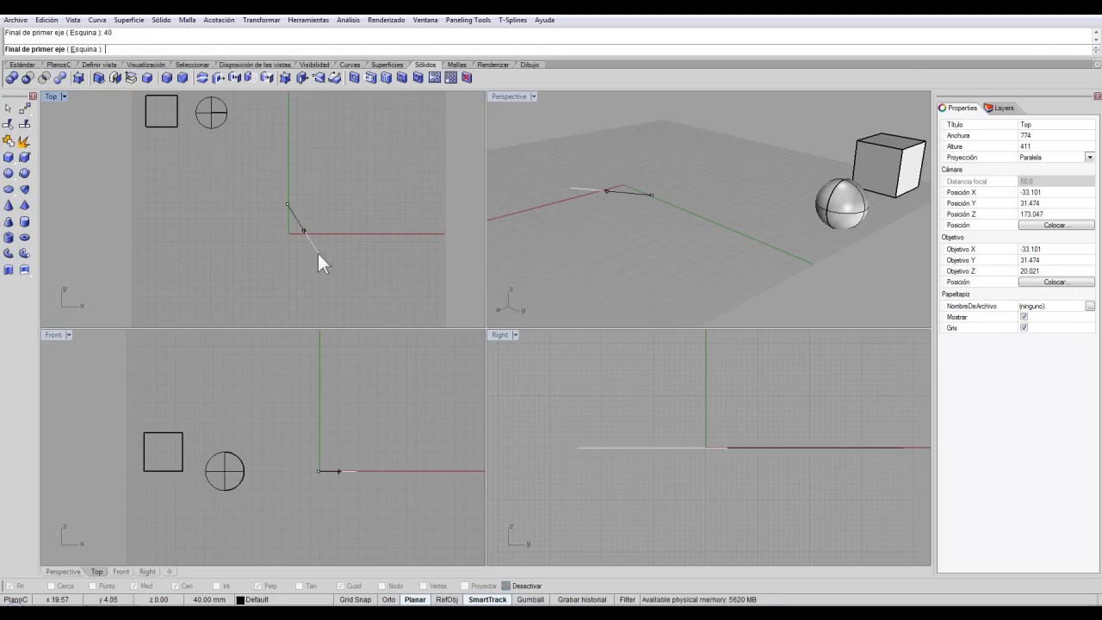
scroll(329, 222, "up", 3)
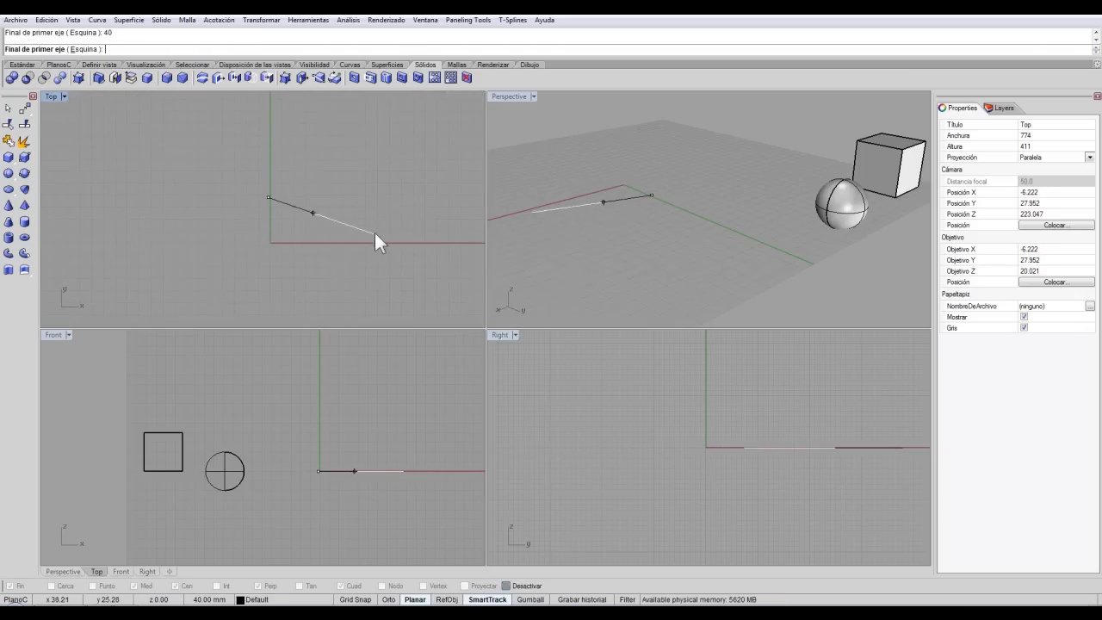
scroll(378, 191, "down", 2)
key("shift")
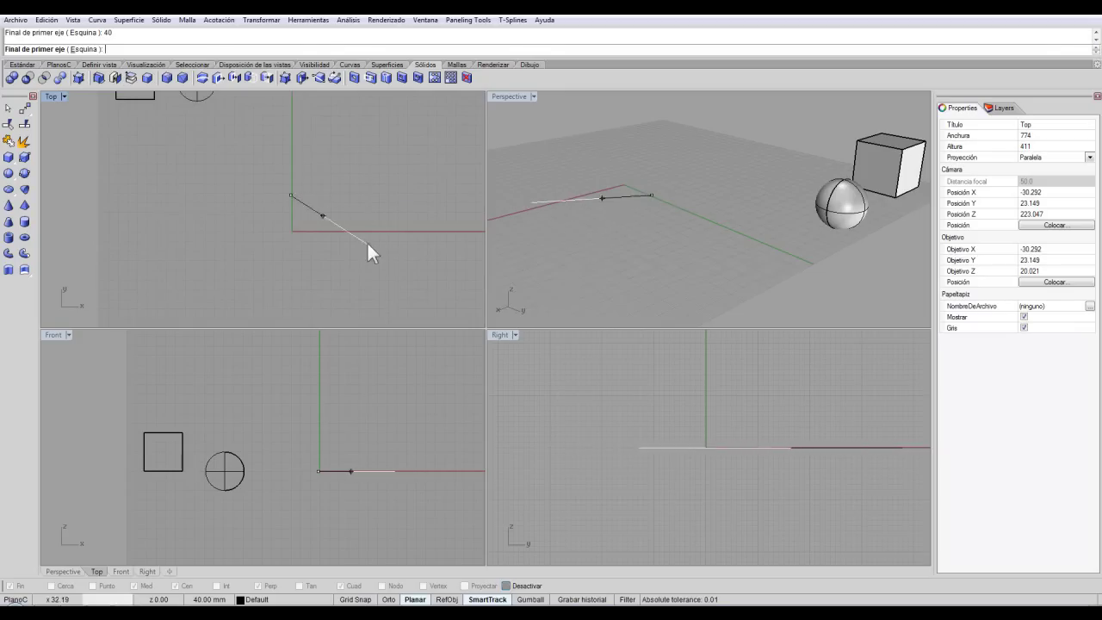
key("shift")
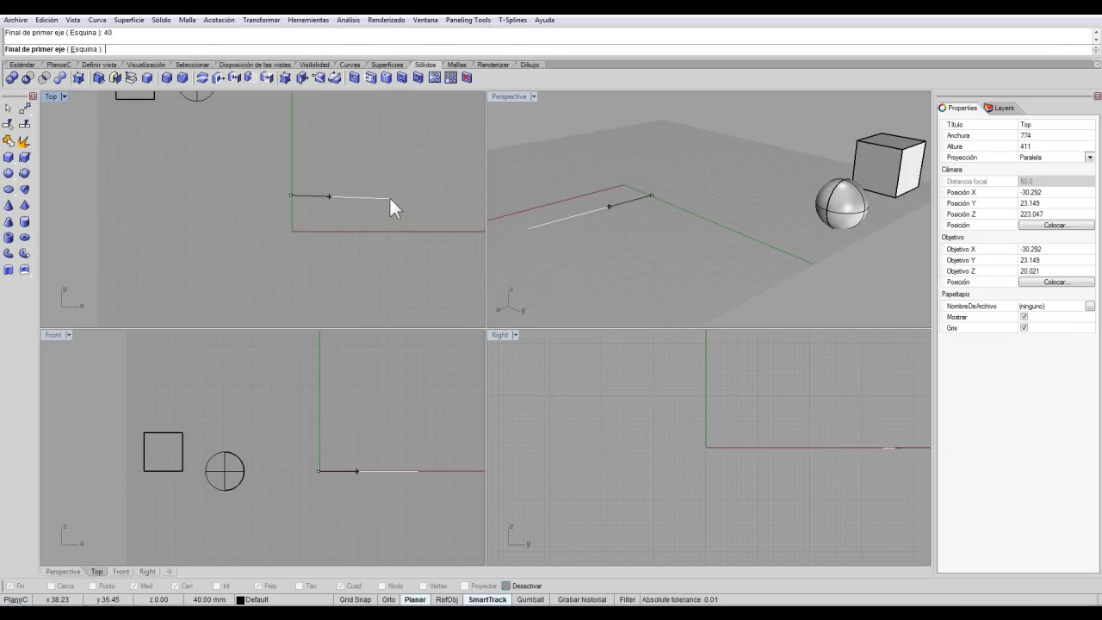
left_click(400, 221, "shift")
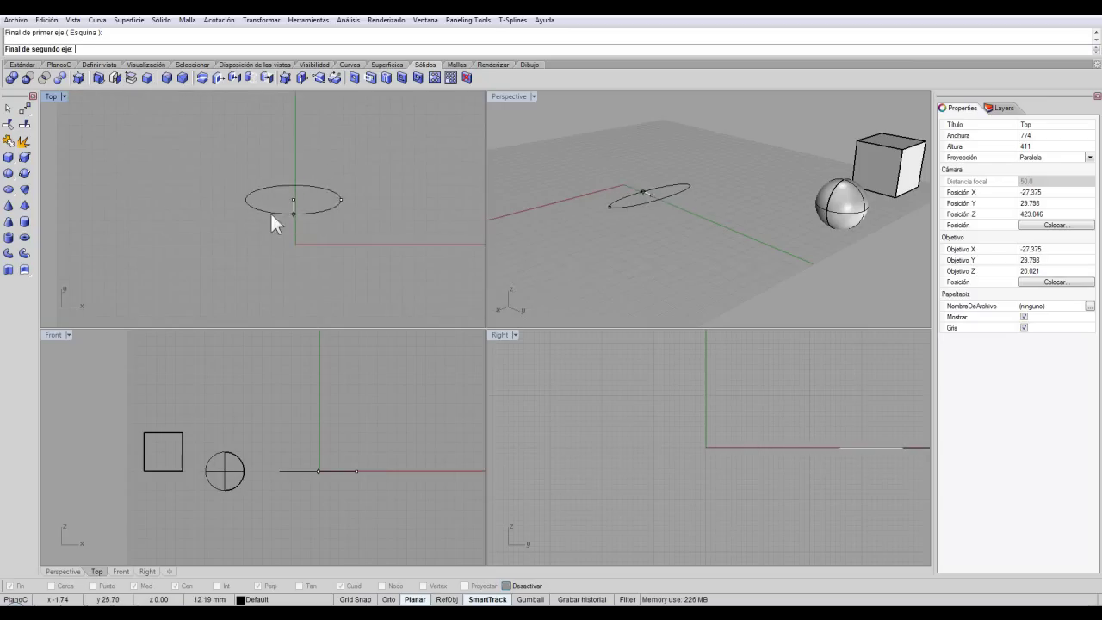
Try a 20 mm second axis for the ellipsoid in the Top and Front views, and cancel the command.
scroll(293, 189, "up", 2)
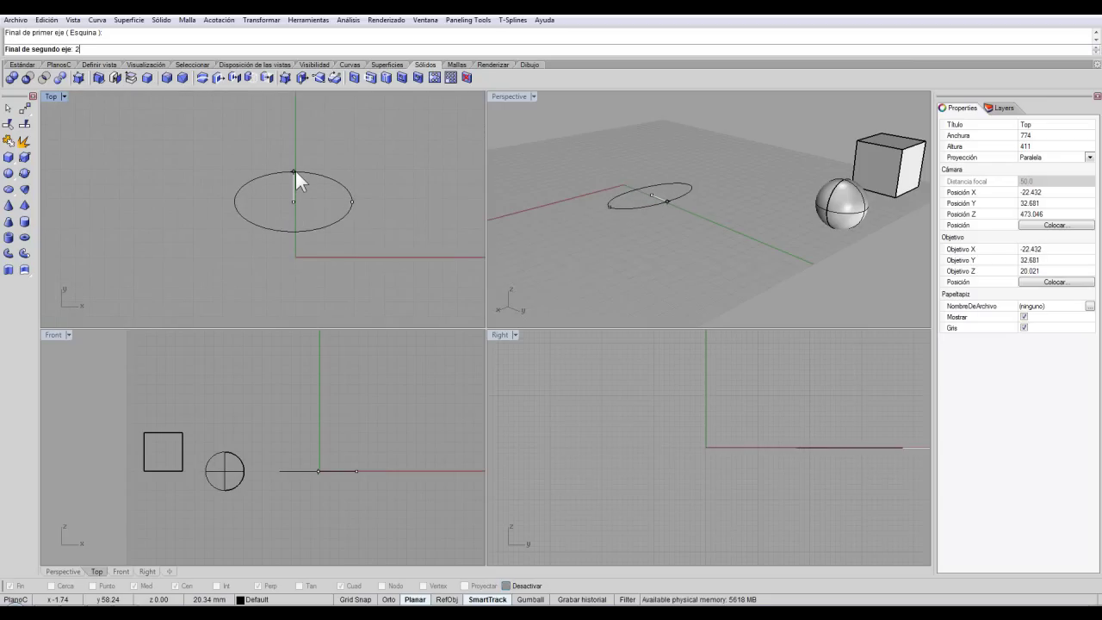
key("Return")
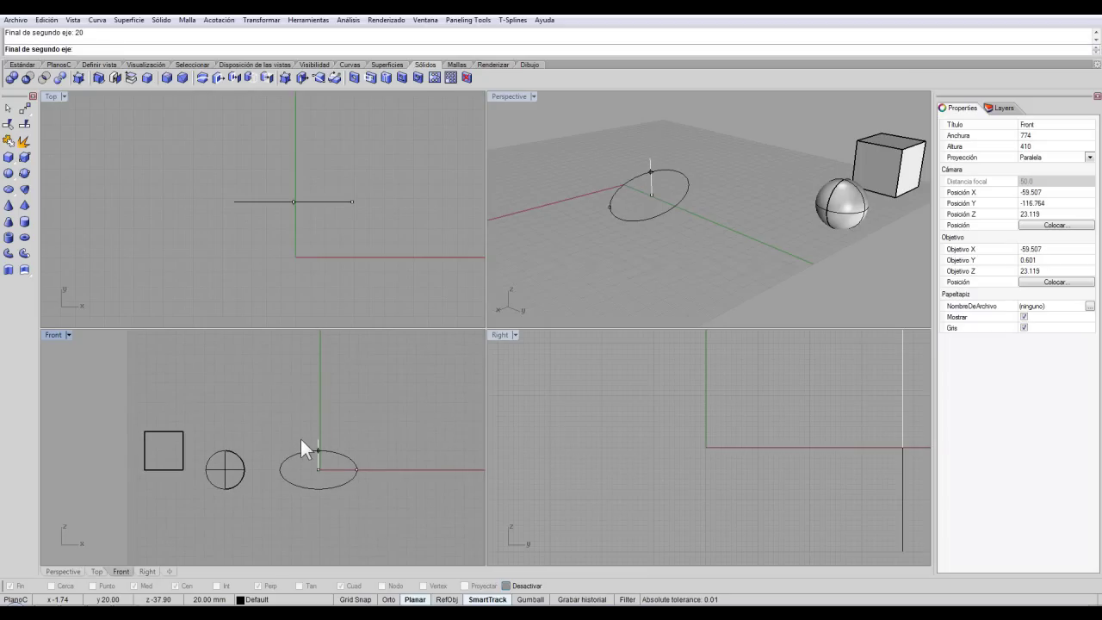
type("2")
key("Escape")
Try an ellipsoid centred on the Y axis with a horizontal 40 mm first axis and a 20 mm second axis, and cancel it.
scroll(317, 226, "down", 2)
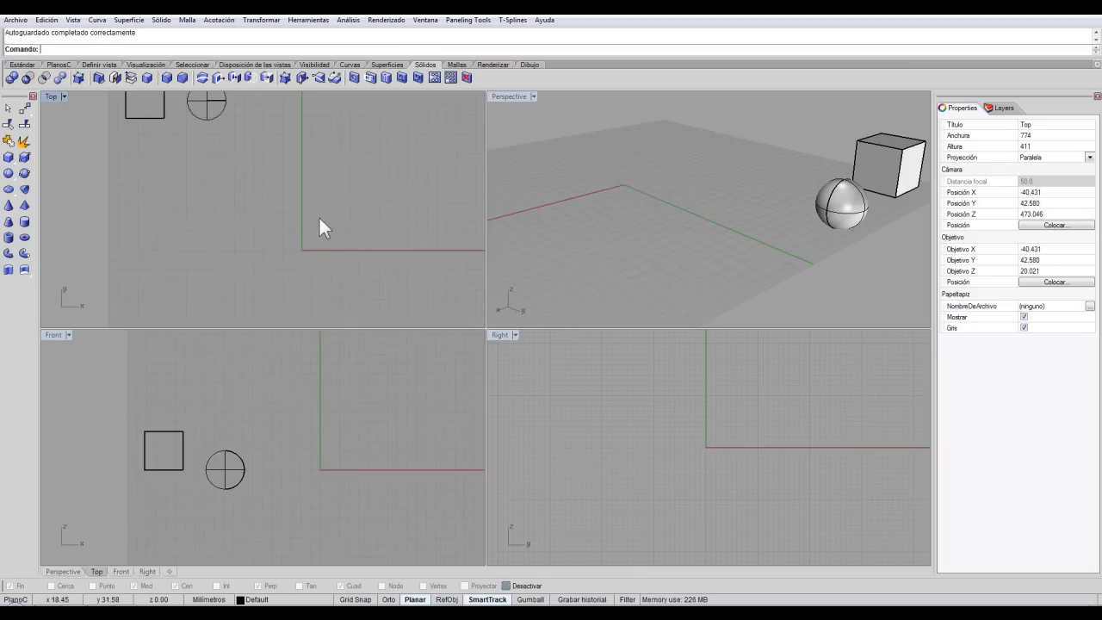
scroll(320, 159, "up", 2)
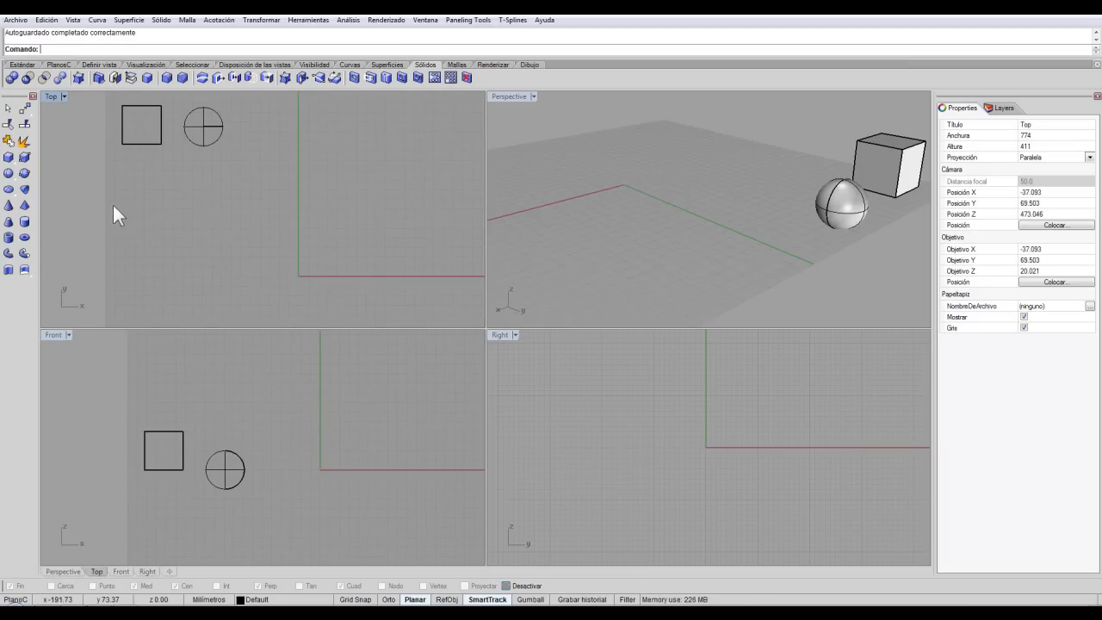
left_click(9, 189)
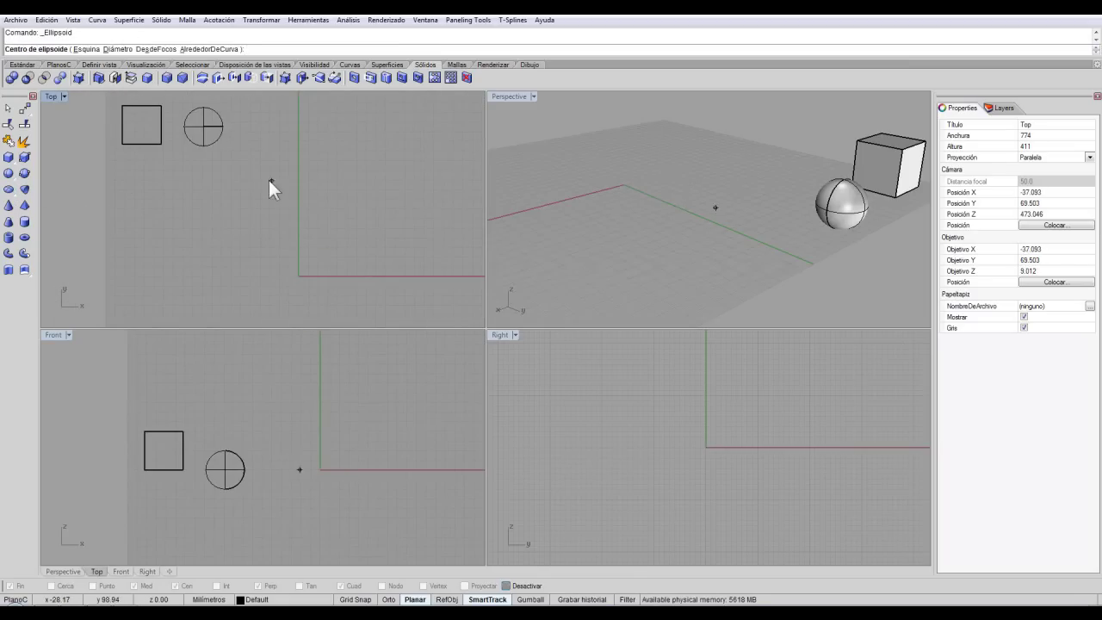
left_click(298, 212)
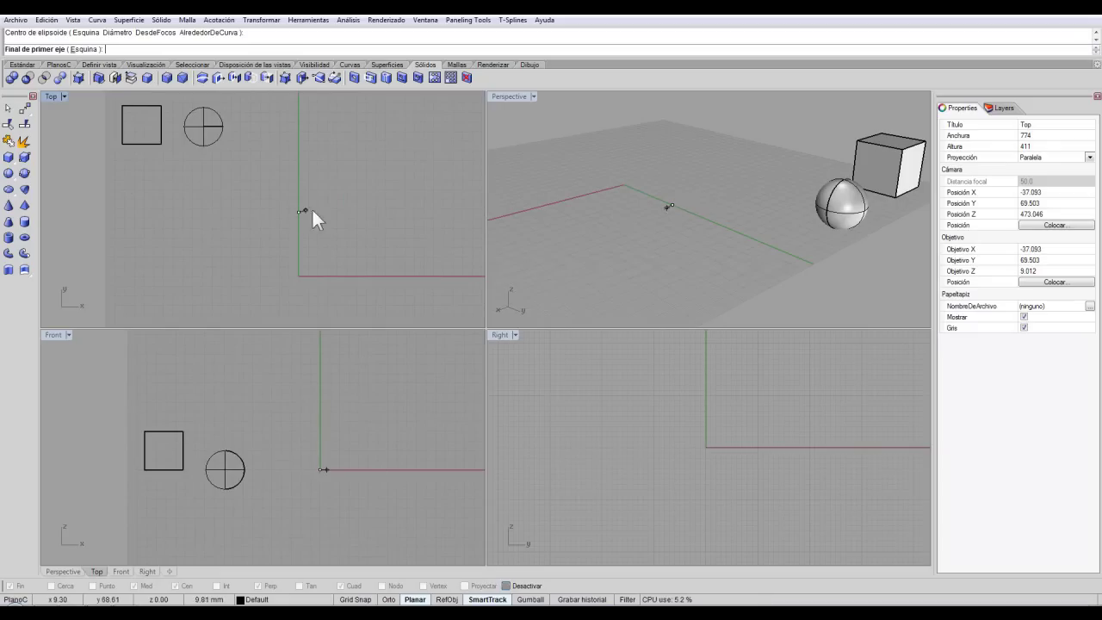
type("4")
key("Return")
left_click(377, 215)
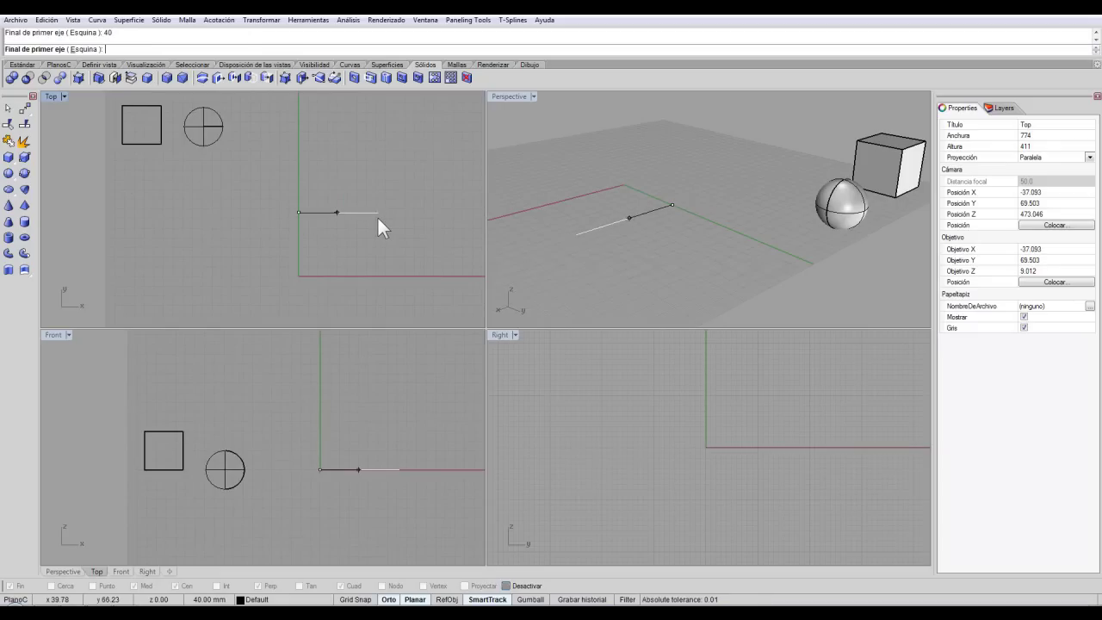
type("20")
key("Return")
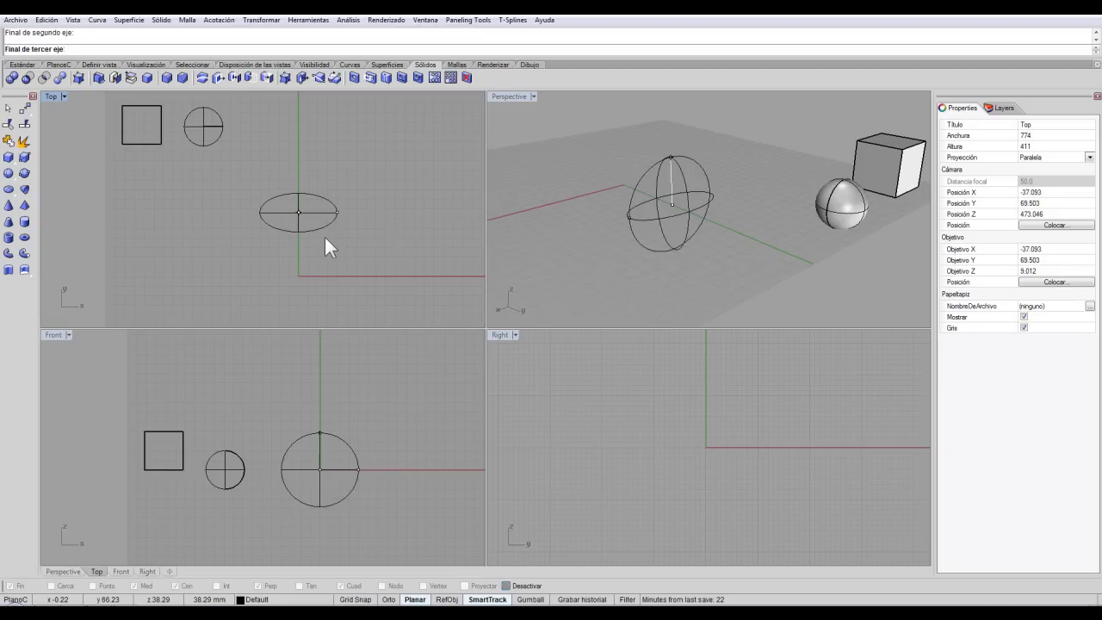
key("Escape")
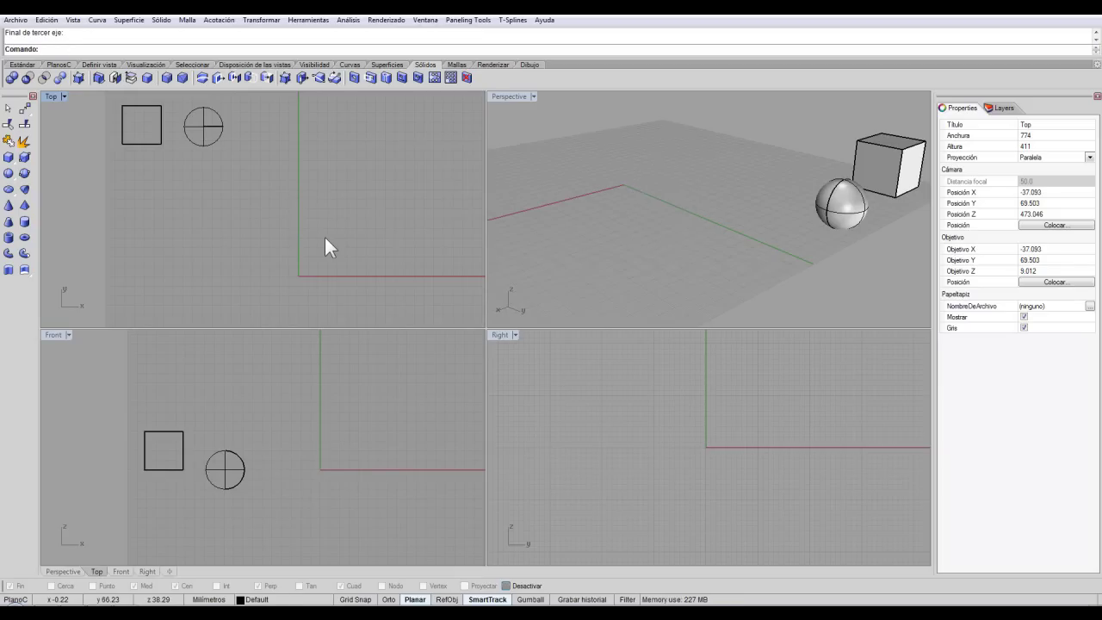
Create a freehand ellipsoid in the Top view, centred just left of the Y axis, with its long axis horizontal and its third axis set in Front.
key("Return")
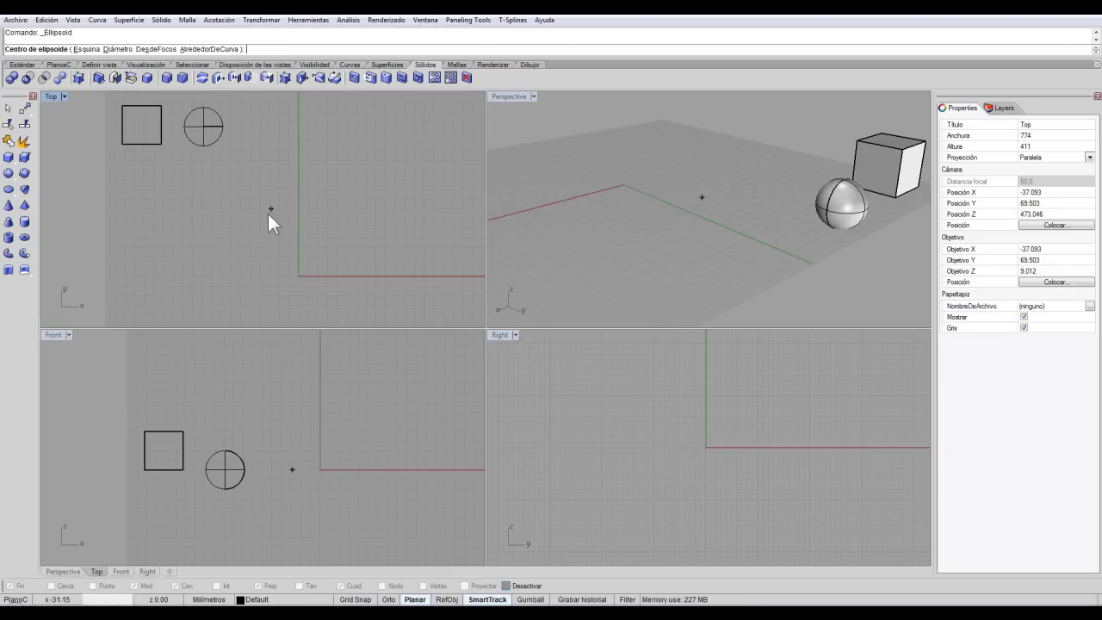
left_click(276, 213)
key("F8")
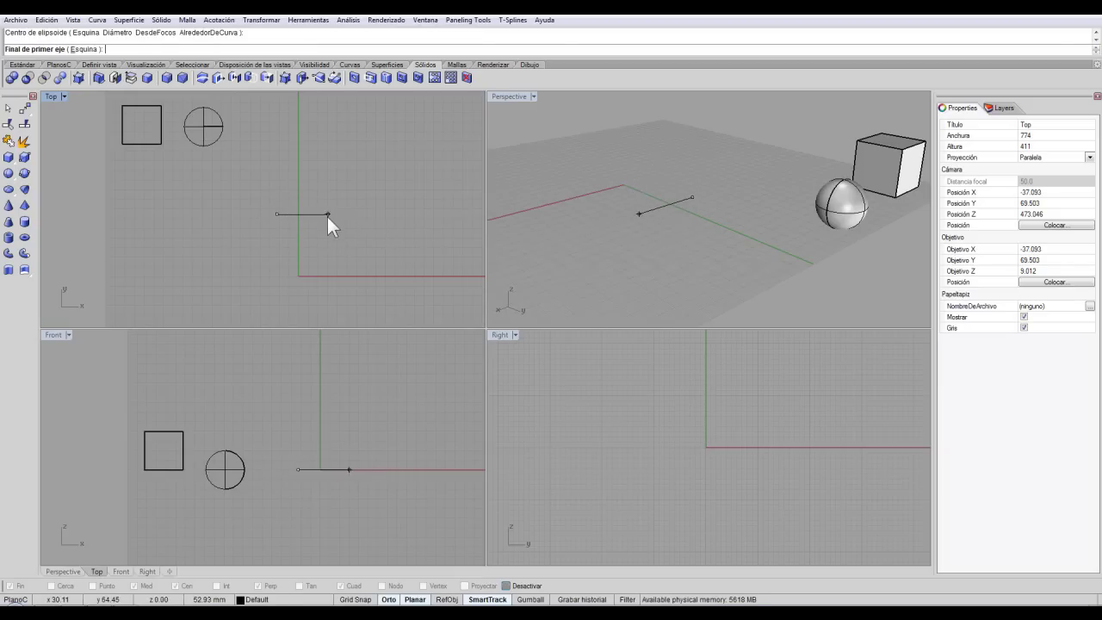
left_click(339, 220)
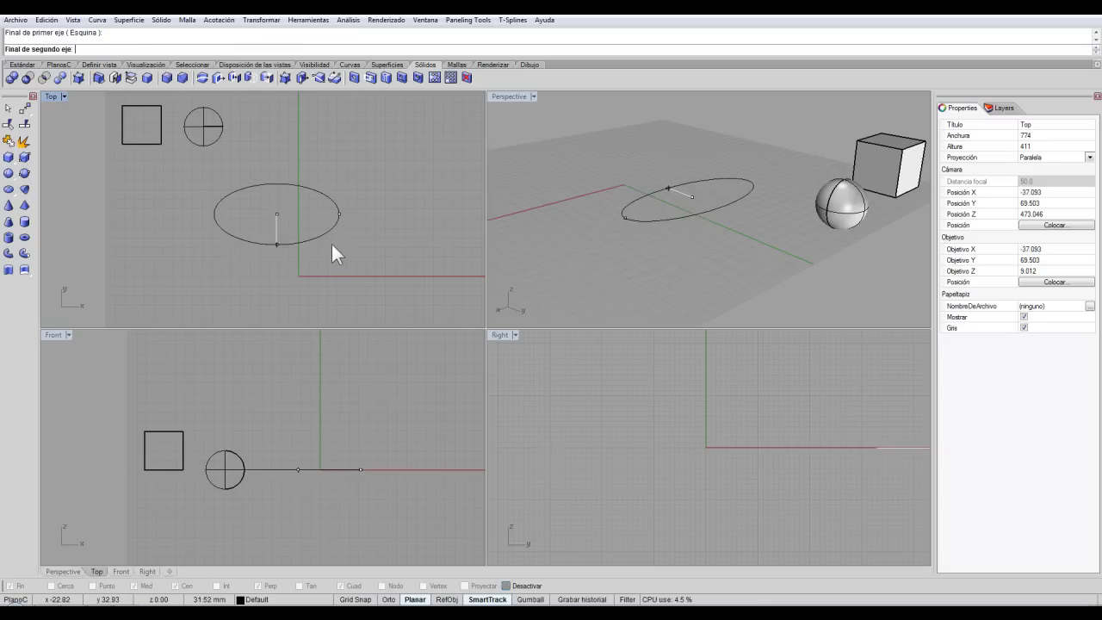
left_click(323, 253)
left_click(311, 443)
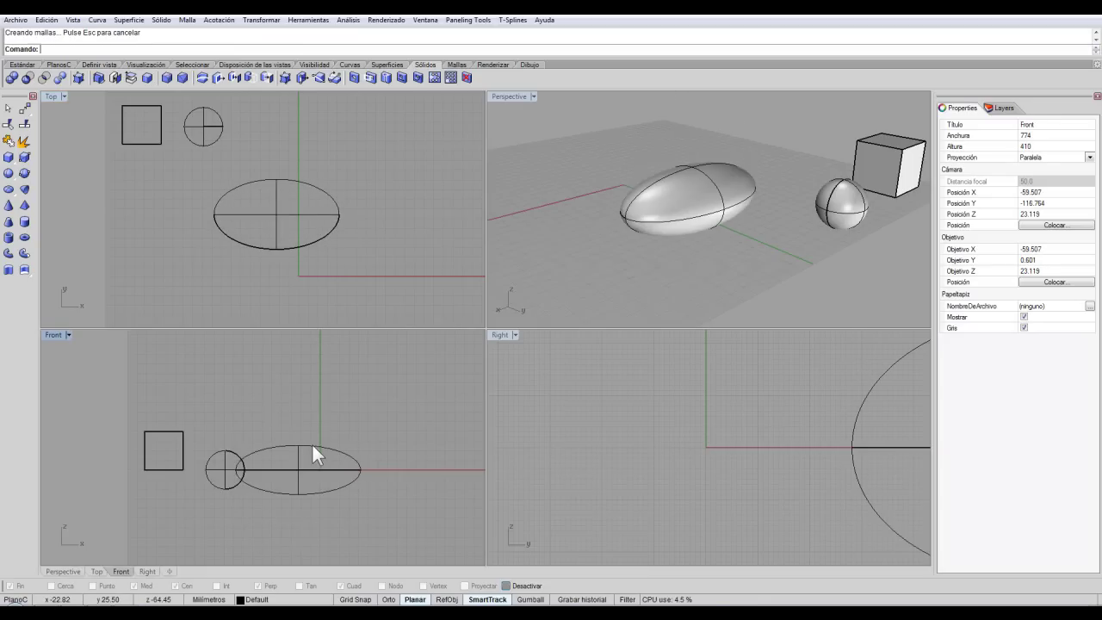
right_click_drag(645, 179, 651, 219)
Move the ellipsoid up in the Top view onto the Y axis, lining it up beside the sphere.
left_click(303, 212)
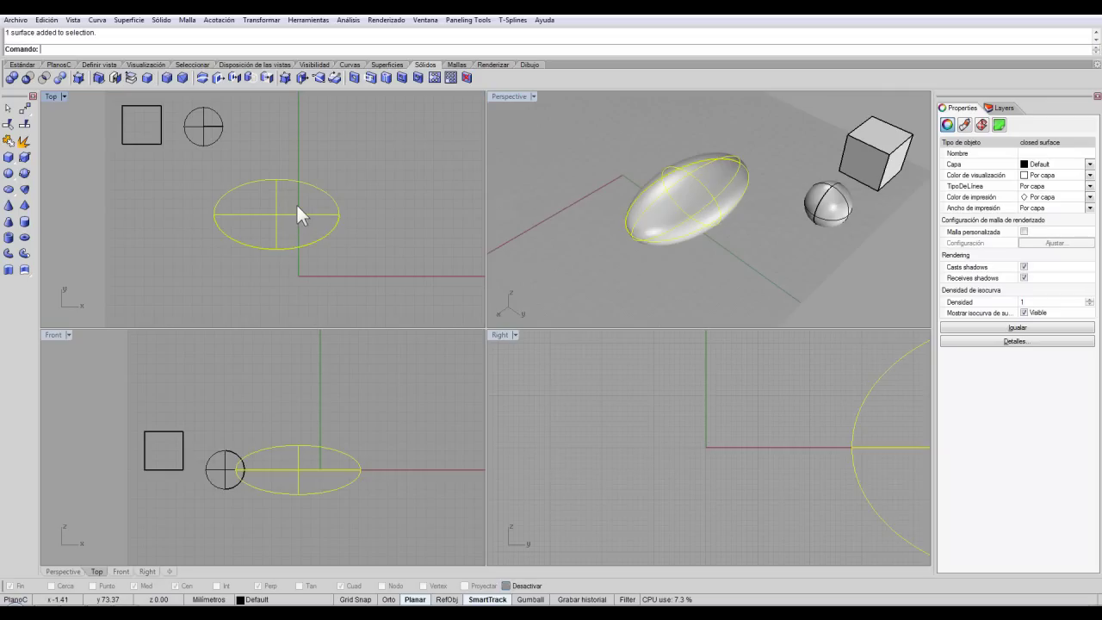
left_click_drag(276, 218, 300, 129)
left_click(355, 208)
scroll(302, 194, "down", 2)
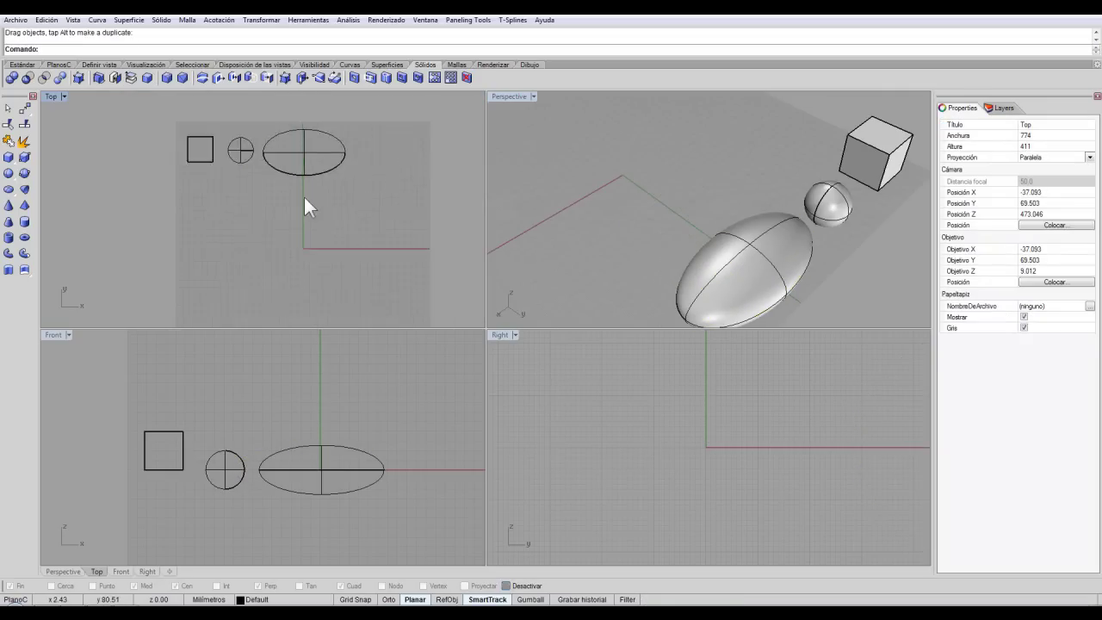
scroll(308, 150, "up", 1)
scroll(149, 198, "down", 2)
scroll(285, 153, "up", 1)
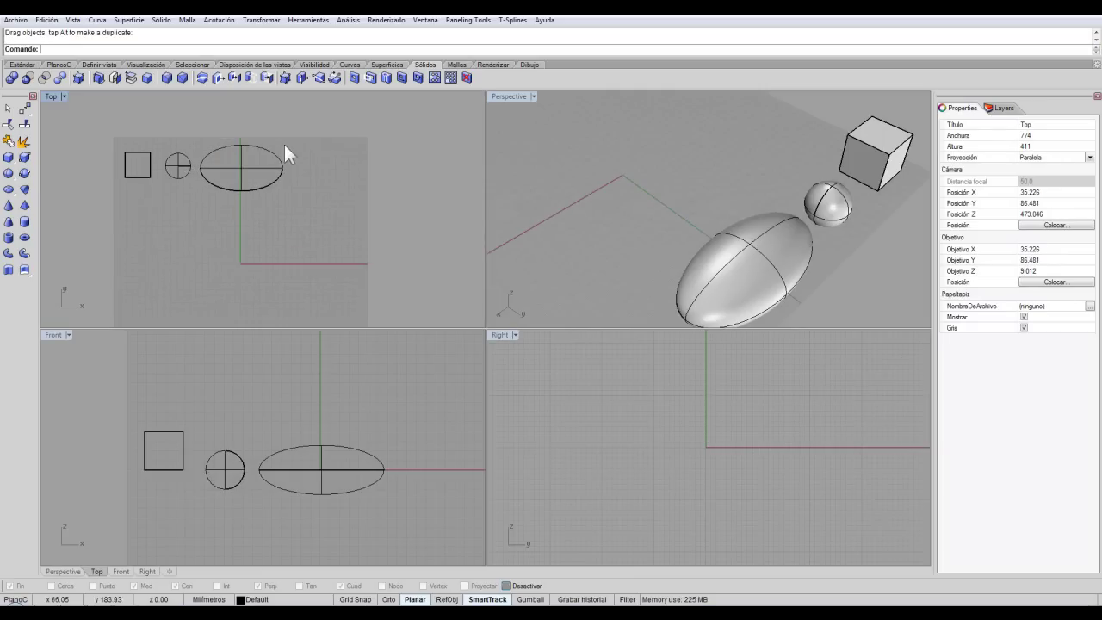
Start a vertical solid cone with its base centred near the origin and a base radius of 40 mm.
left_click(10, 206)
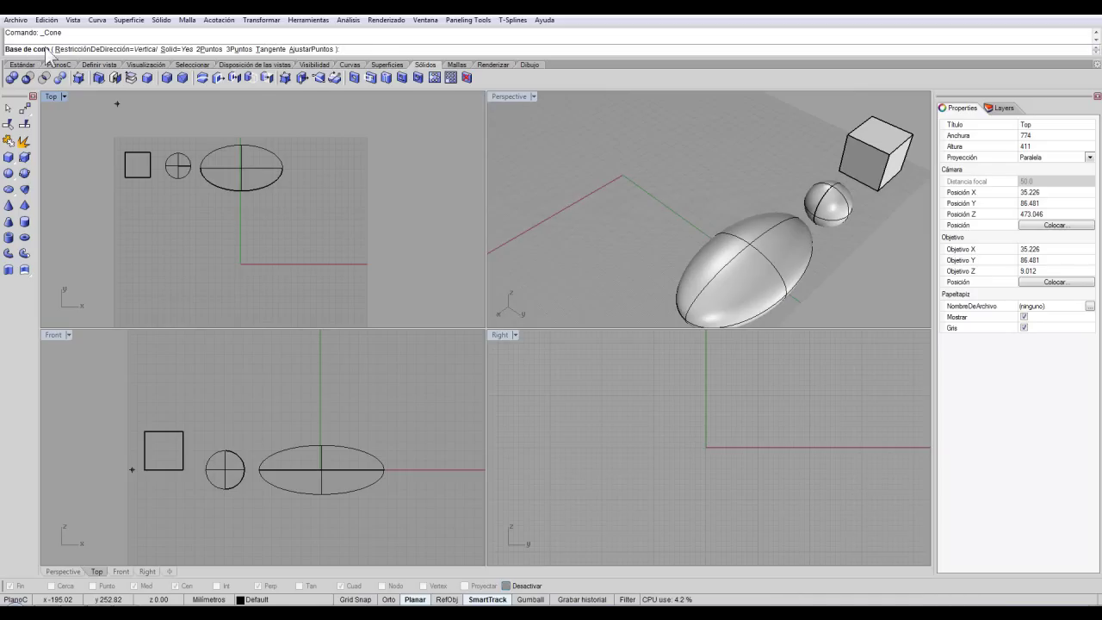
key("Left")
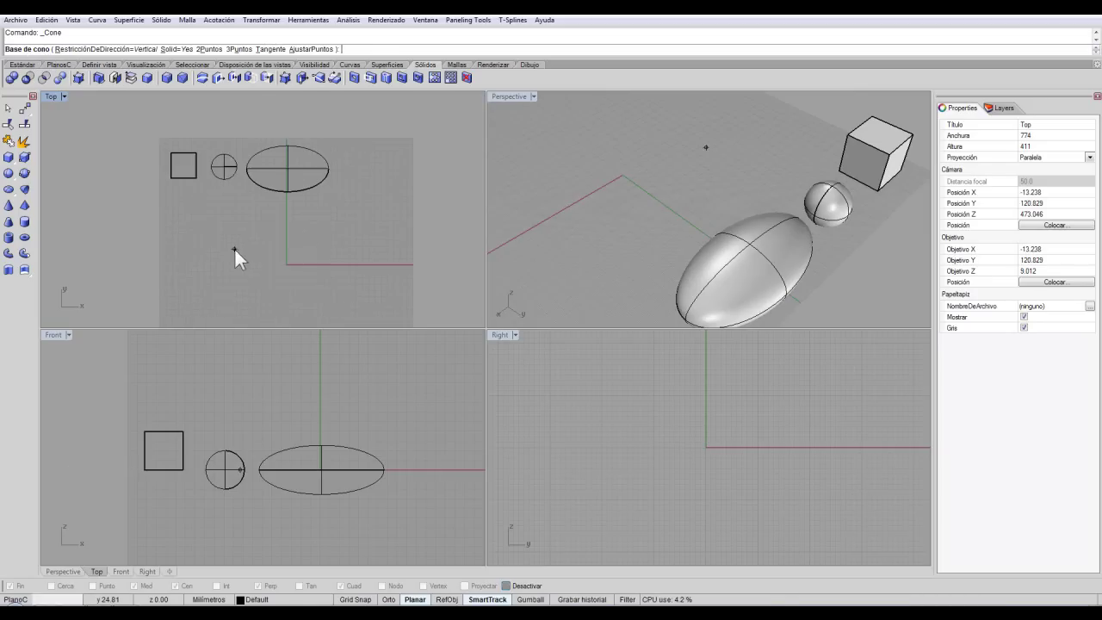
scroll(286, 246, "up", 1)
scroll(258, 232, "down", 2)
scroll(258, 257, "up", 2)
left_click(270, 248)
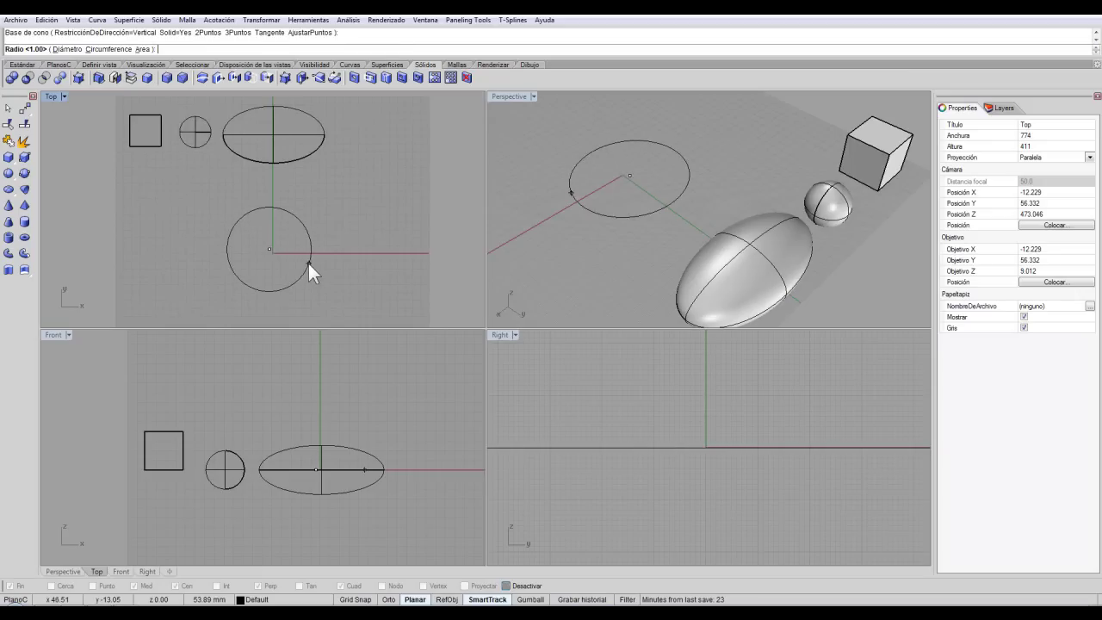
left_click(68, 49)
left_click(73, 48)
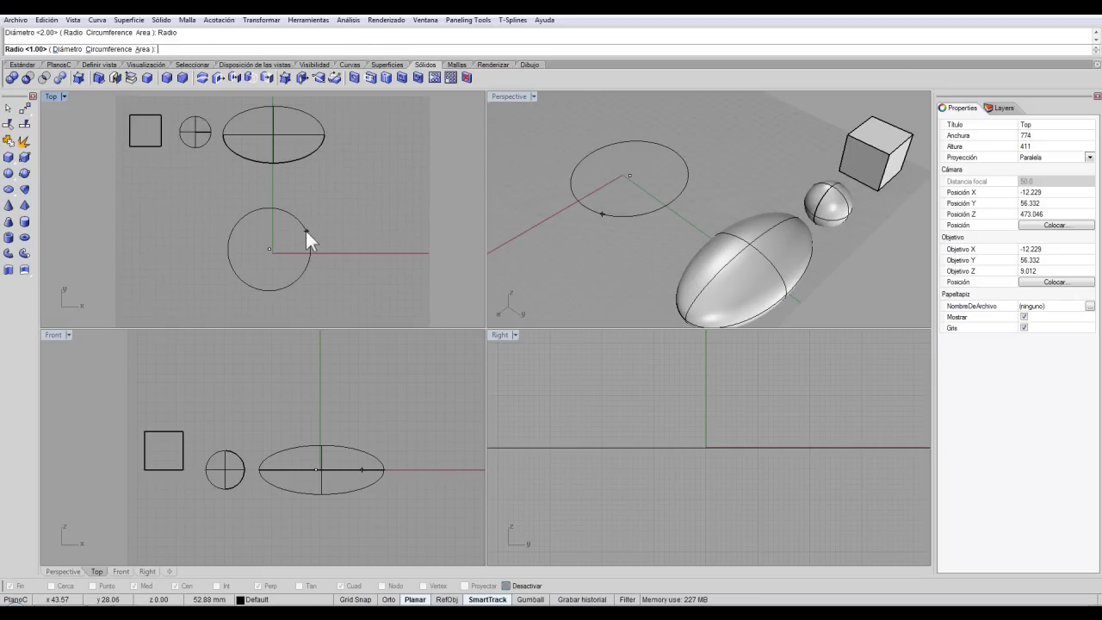
type("40")
key("Return")
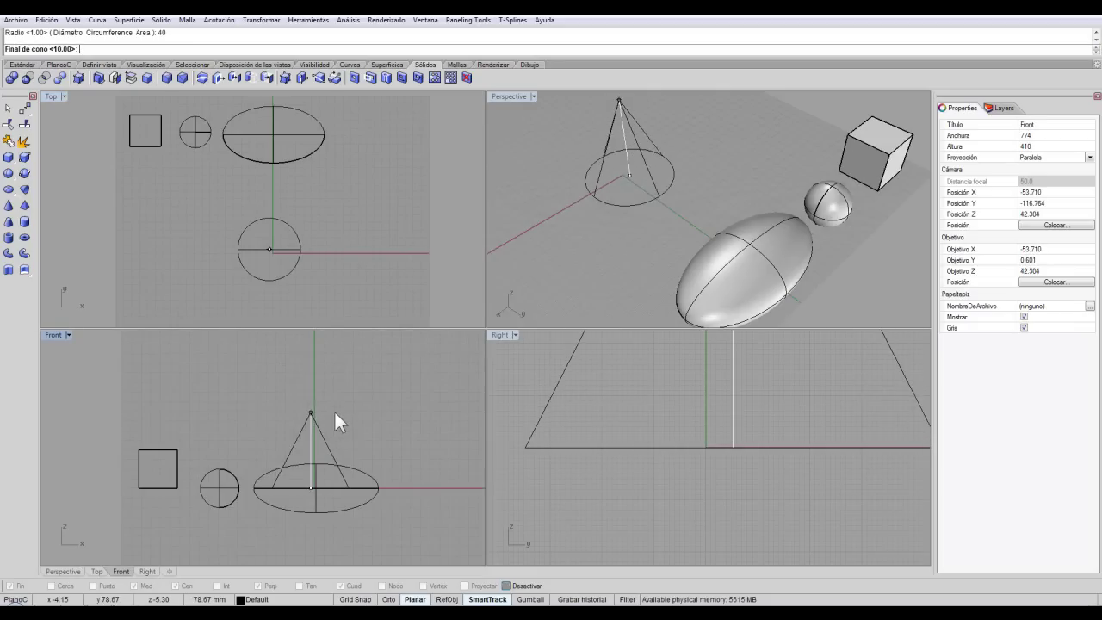
Finish the cone with a height of 50 mm.
scroll(596, 436, "up", 2)
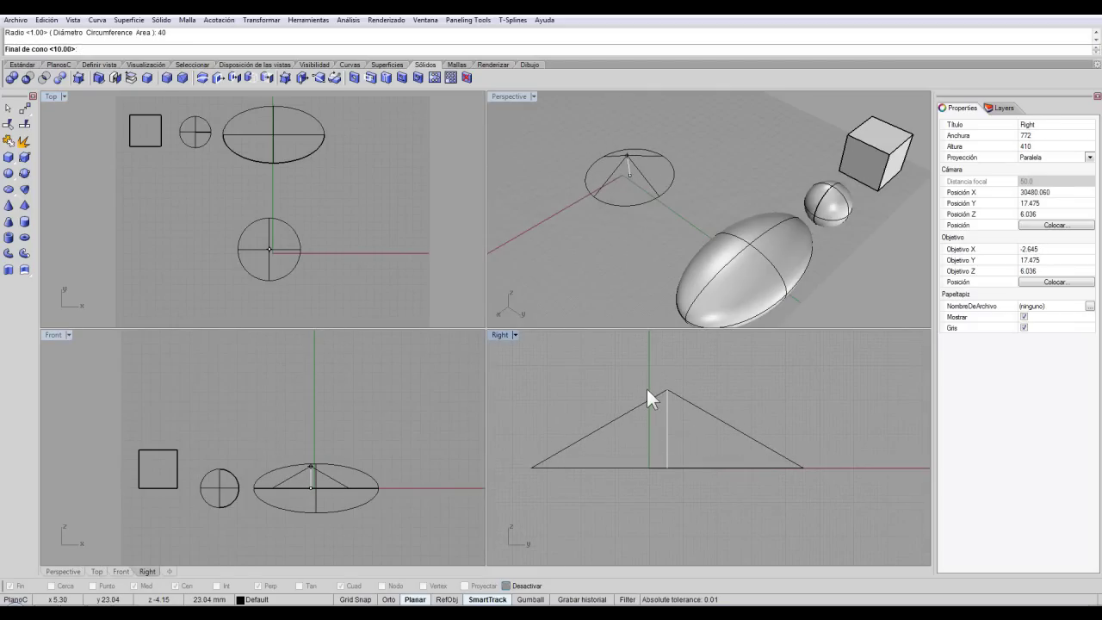
type("0")
key("Return")
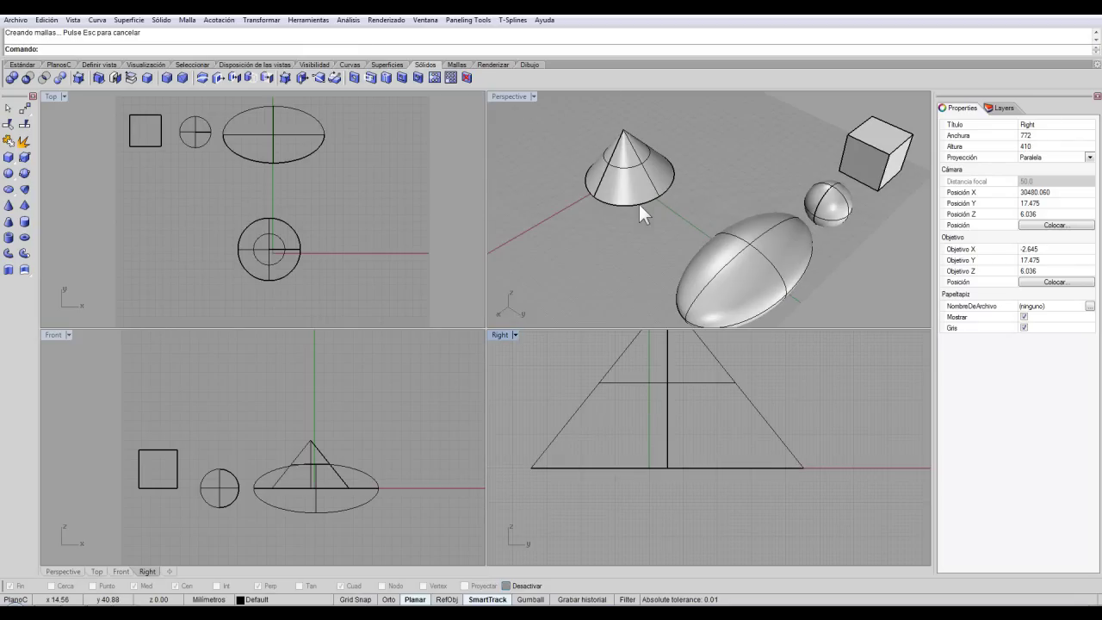
scroll(616, 184, "down", 2)
right_click_drag(619, 191, 781, 196)
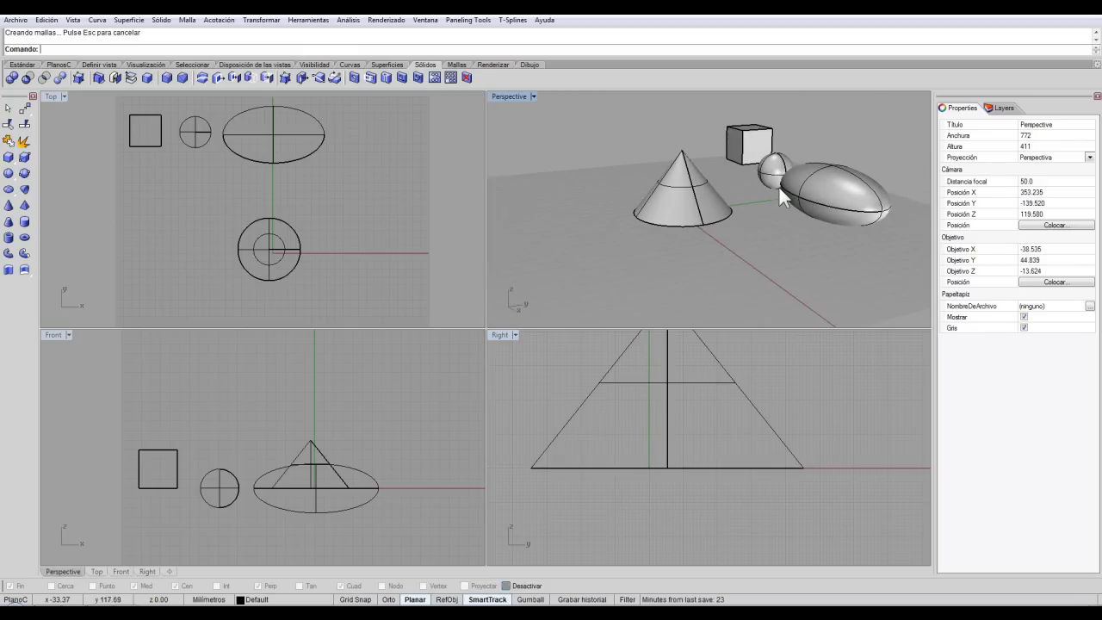
Arrange the cone, sphere and ellipsoid in a vertical column below the cube in the Top view.
scroll(256, 208, "down", 1)
left_click_drag(272, 240, 181, 194)
left_click_drag(207, 150, 166, 251)
left_click_drag(250, 170, 219, 272)
scroll(280, 207, "down", 3)
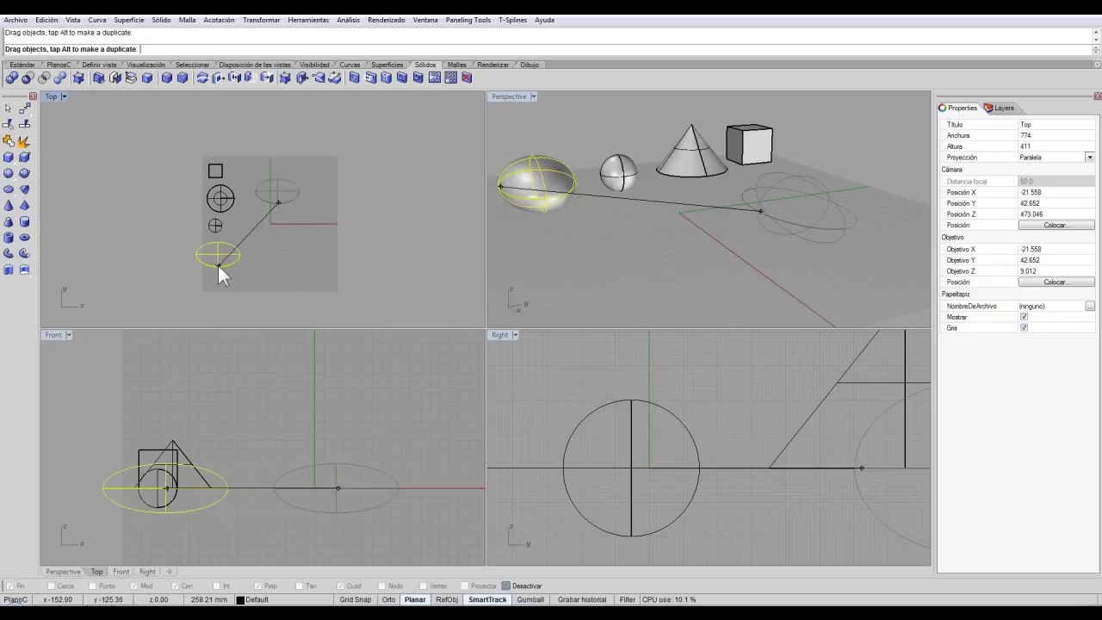
scroll(280, 228, "up", 2)
left_click(260, 215)
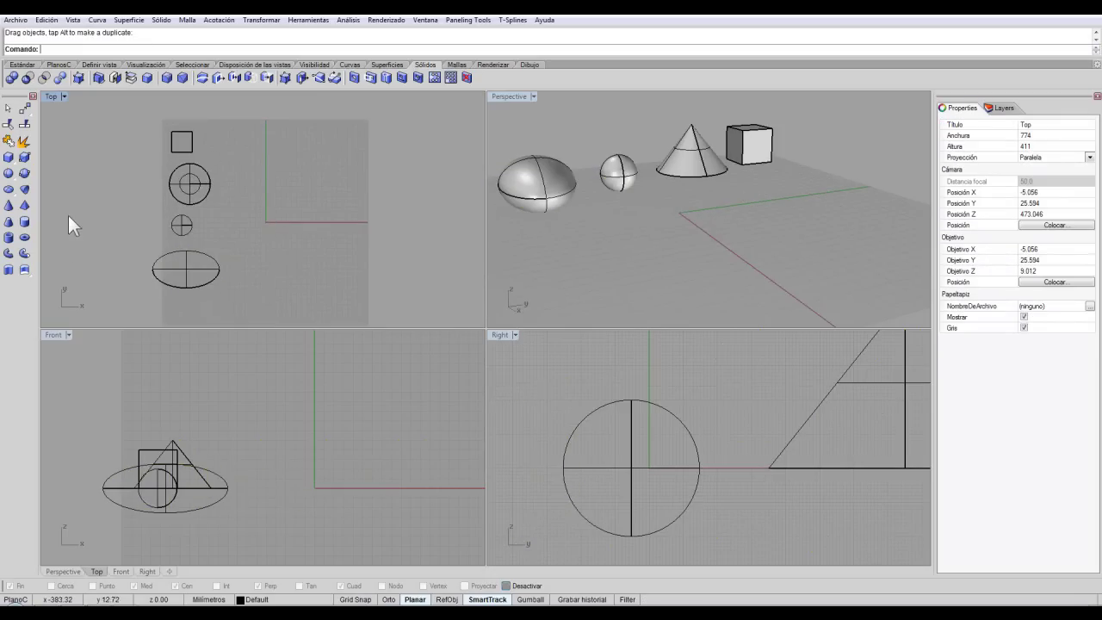
Start a truncated cone centred just above and right of the origin, with a 40 mm base radius and a 50 mm height.
left_click(9, 222)
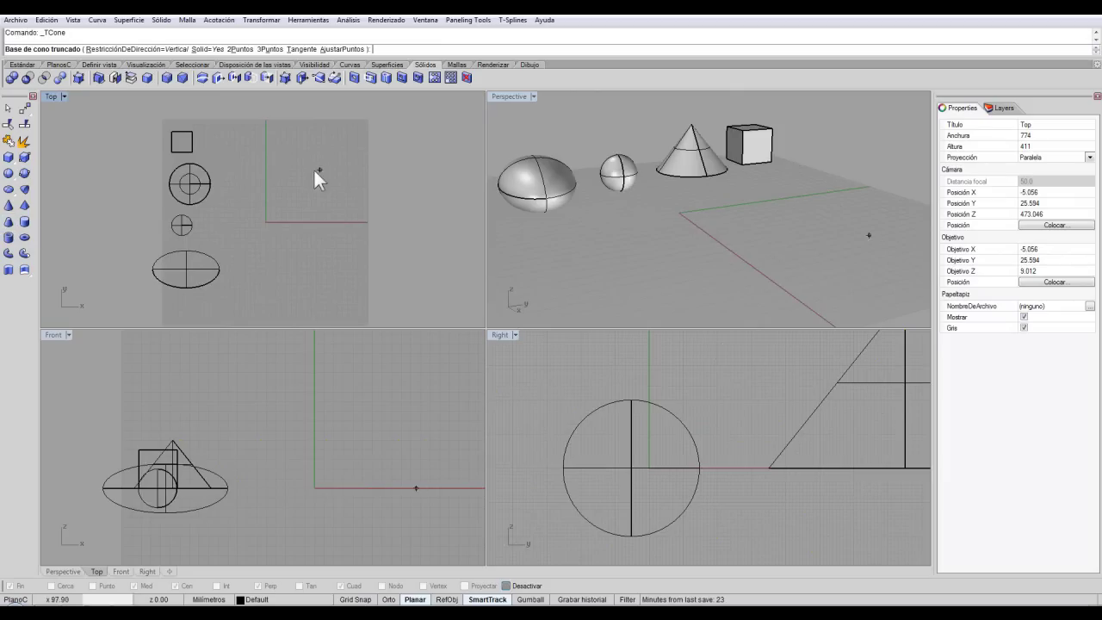
left_click(280, 204)
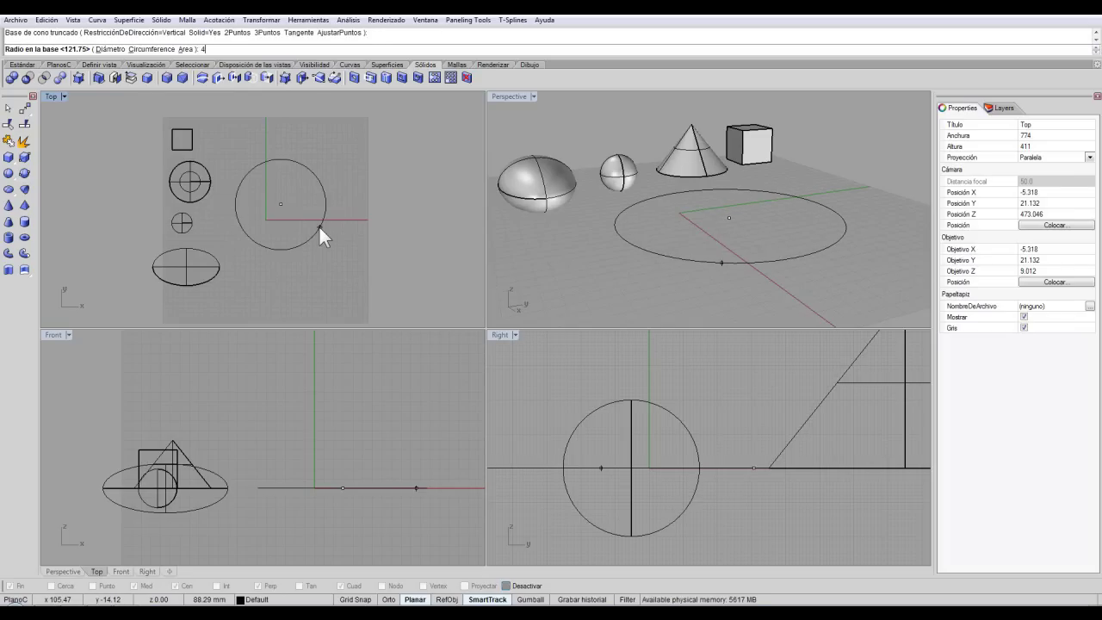
type("40")
key("Return")
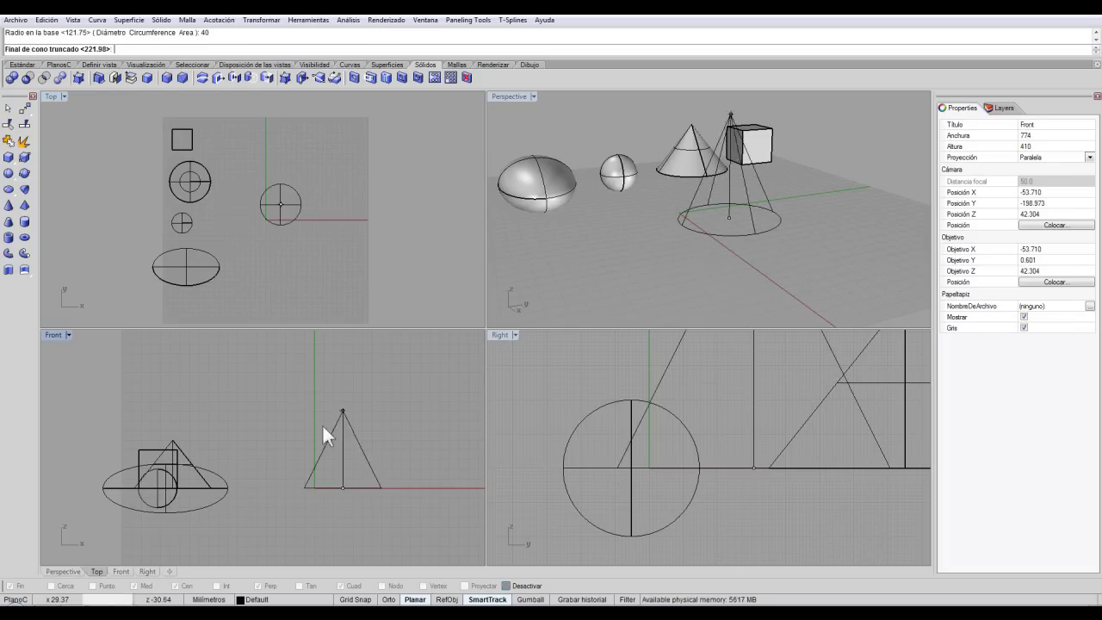
type("50")
key("Return")
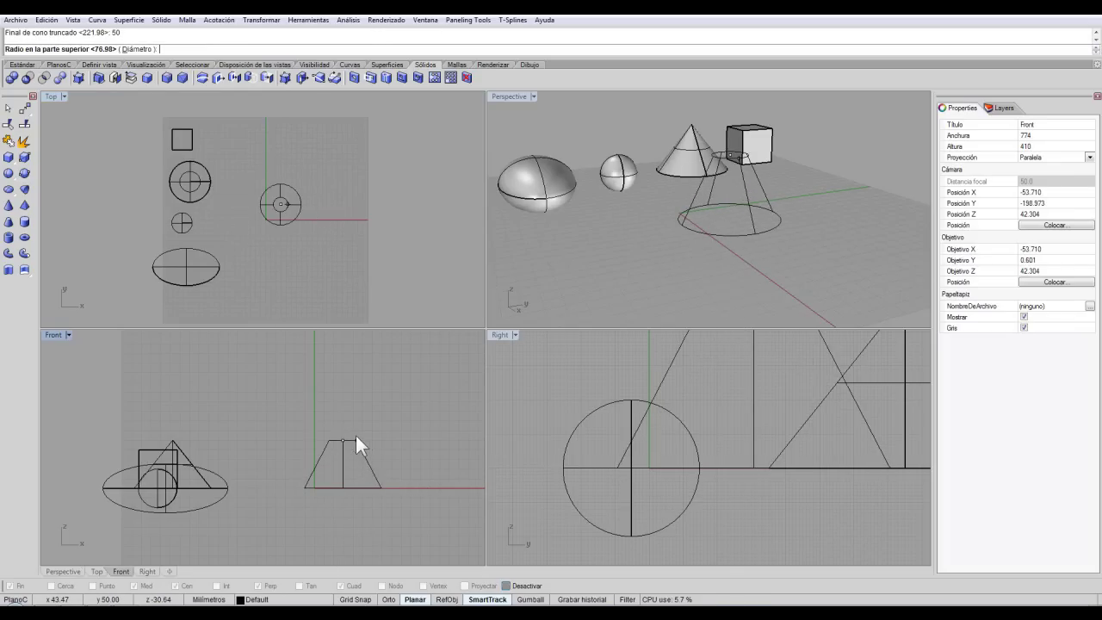
Complete the truncated cone with a top diameter of 10 mm.
scroll(313, 238, "up", 3)
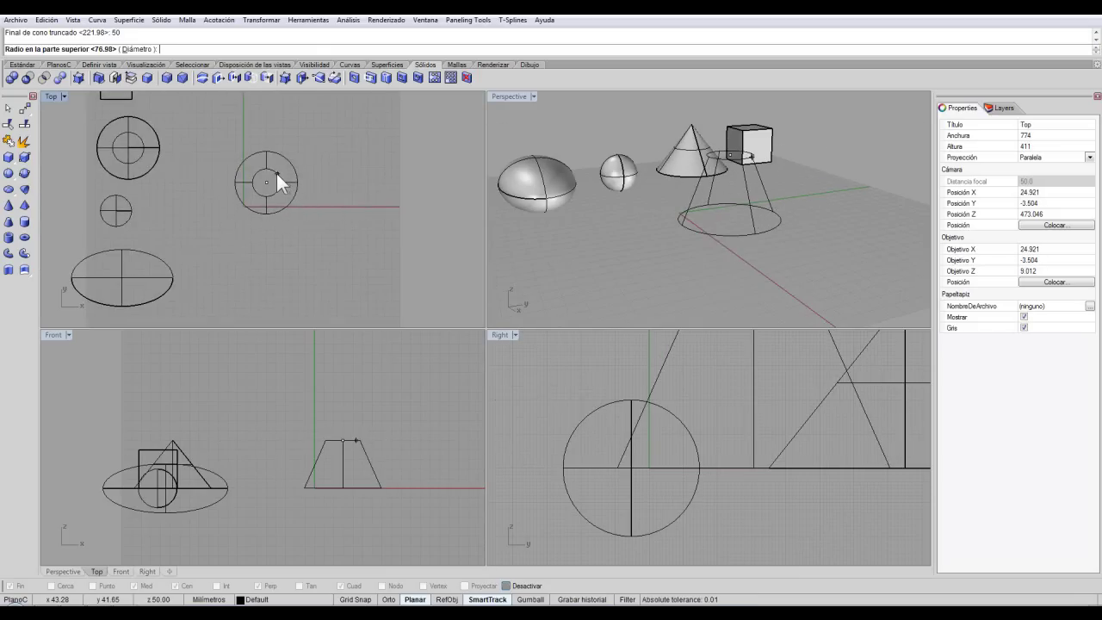
left_click(142, 51)
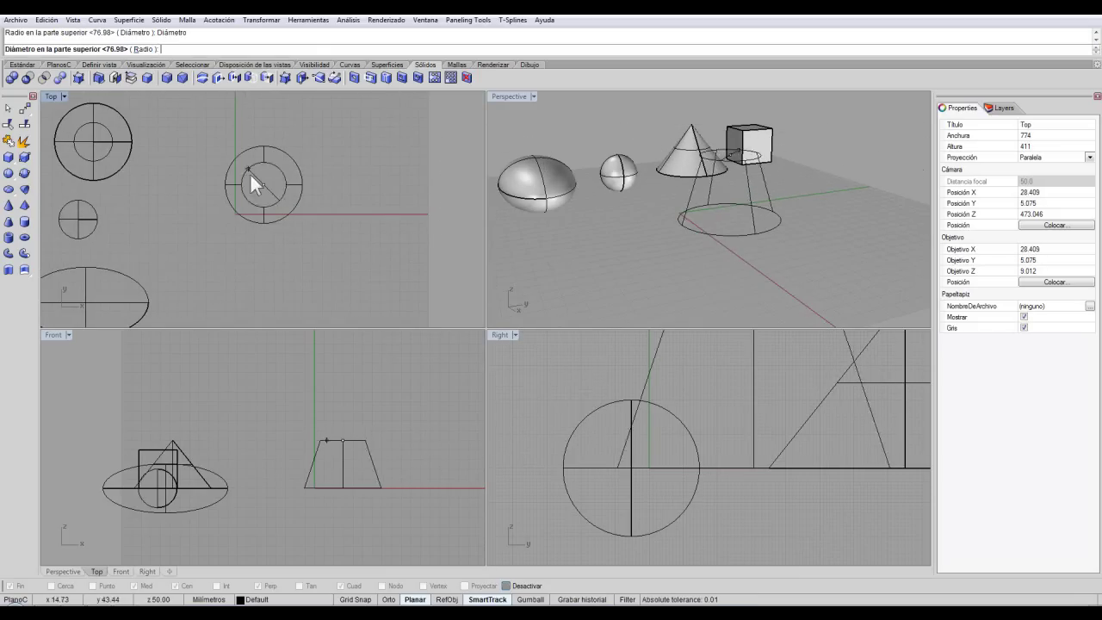
type("10")
key("Return")
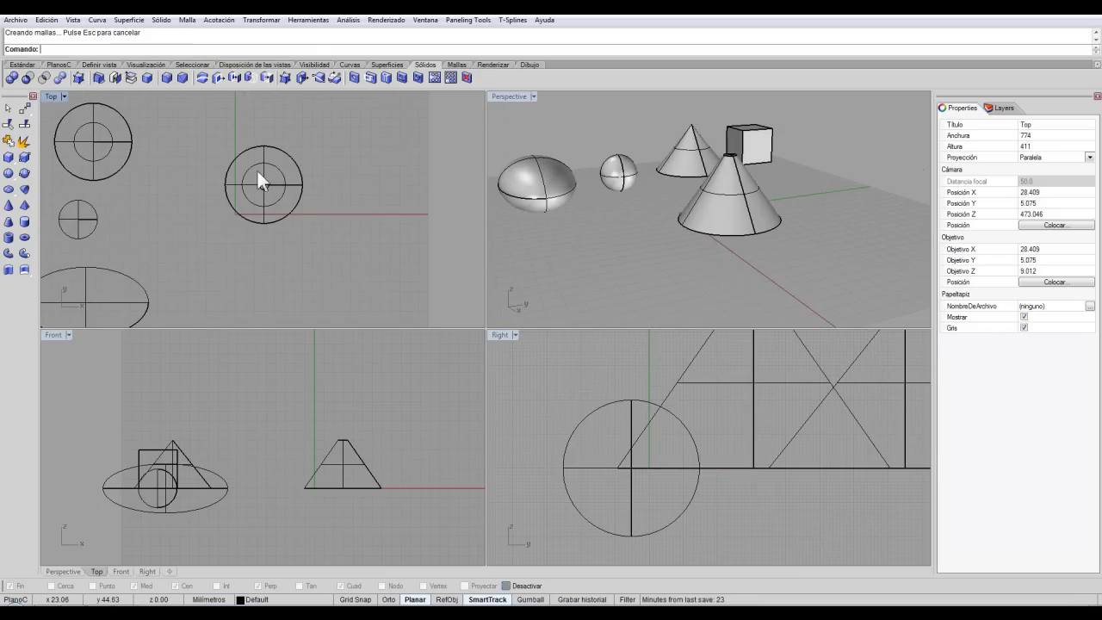
Move the truncated cone to the end of the column, below the ellipsoid in the Top view.
right_click_drag(757, 304, 671, 159)
left_click(666, 189)
scroll(666, 189, "down", 2)
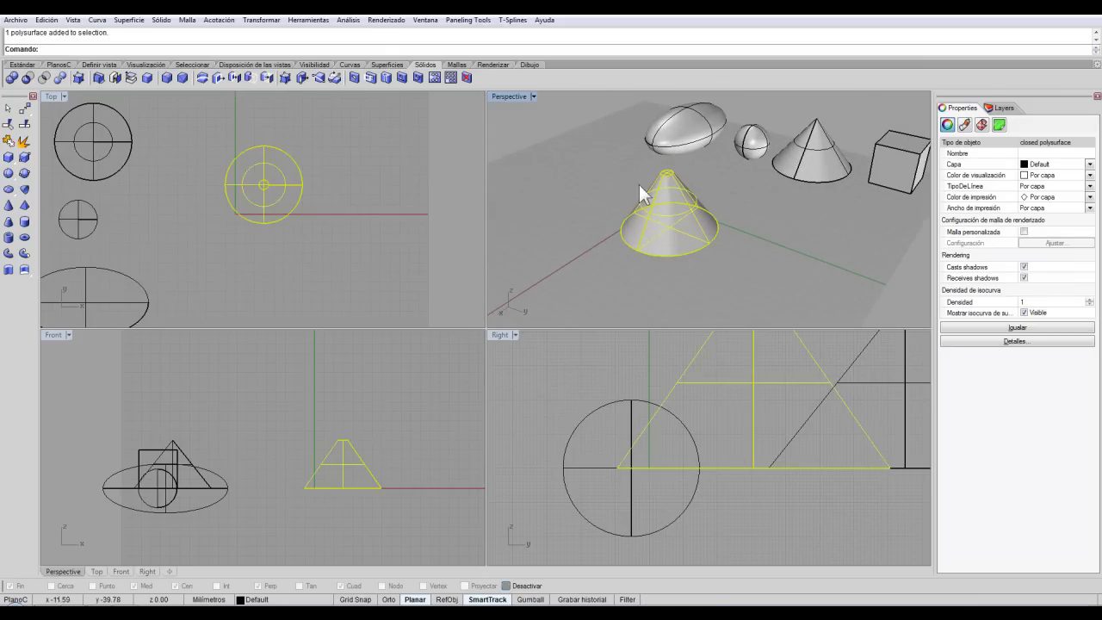
scroll(244, 228, "down", 5)
left_click_drag(286, 170, 212, 259)
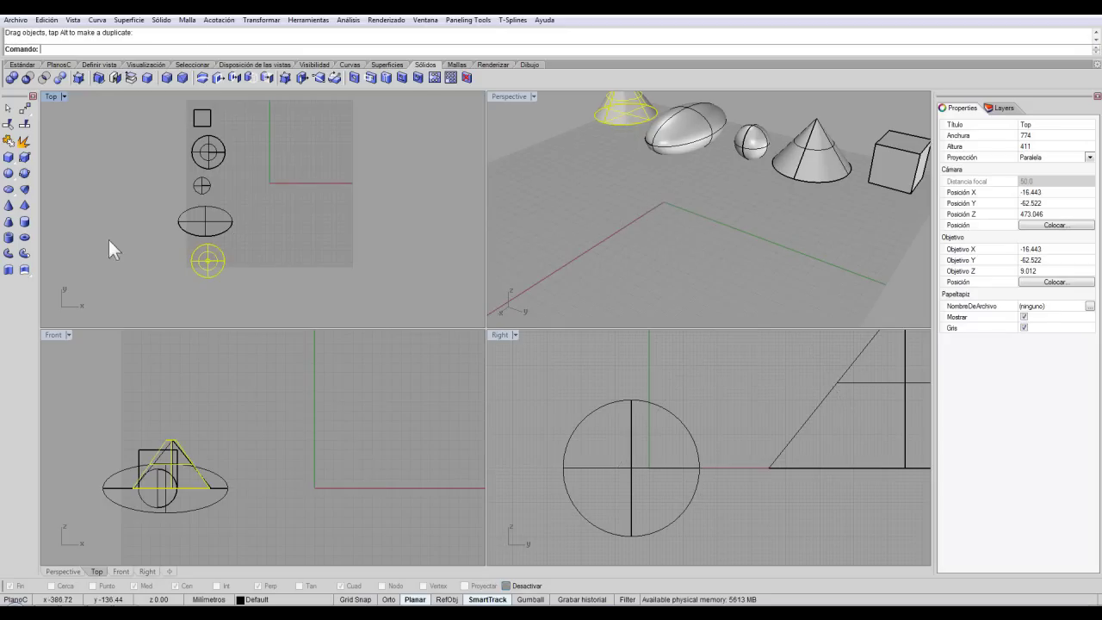
Start a tube in the Top view with its base centred just above and right of the origin and a first diameter of 40 mm.
left_click(9, 238)
scroll(176, 164, "down", 2)
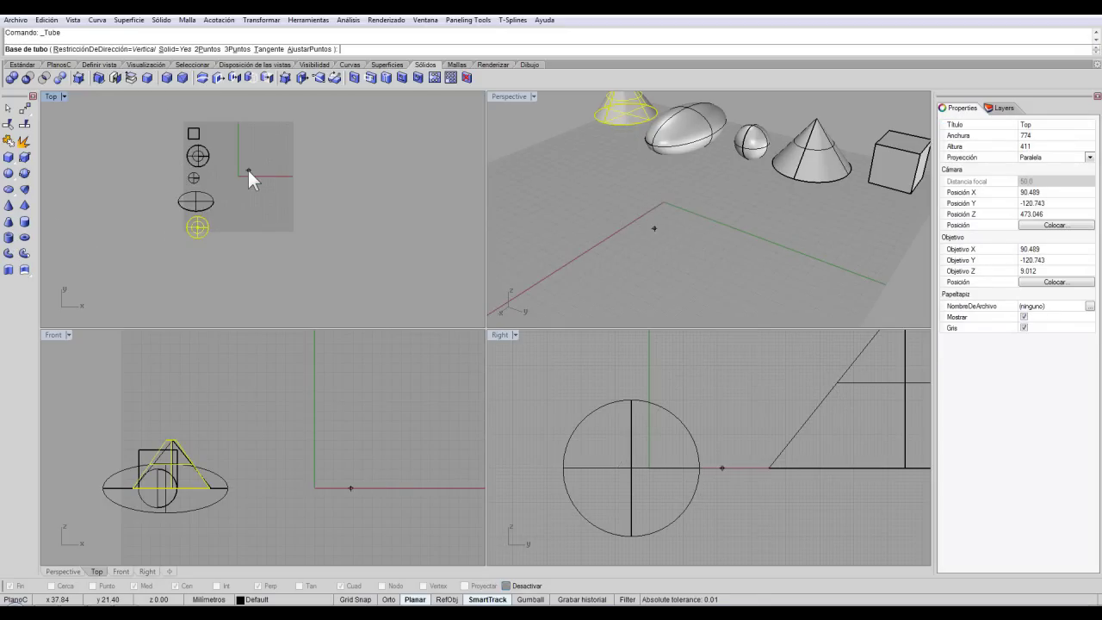
scroll(239, 145, "down", 1)
scroll(229, 130, "up", 1)
scroll(230, 148, "down", 1)
scroll(231, 147, "up", 1)
scroll(241, 142, "up", 1)
scroll(253, 151, "down", 1)
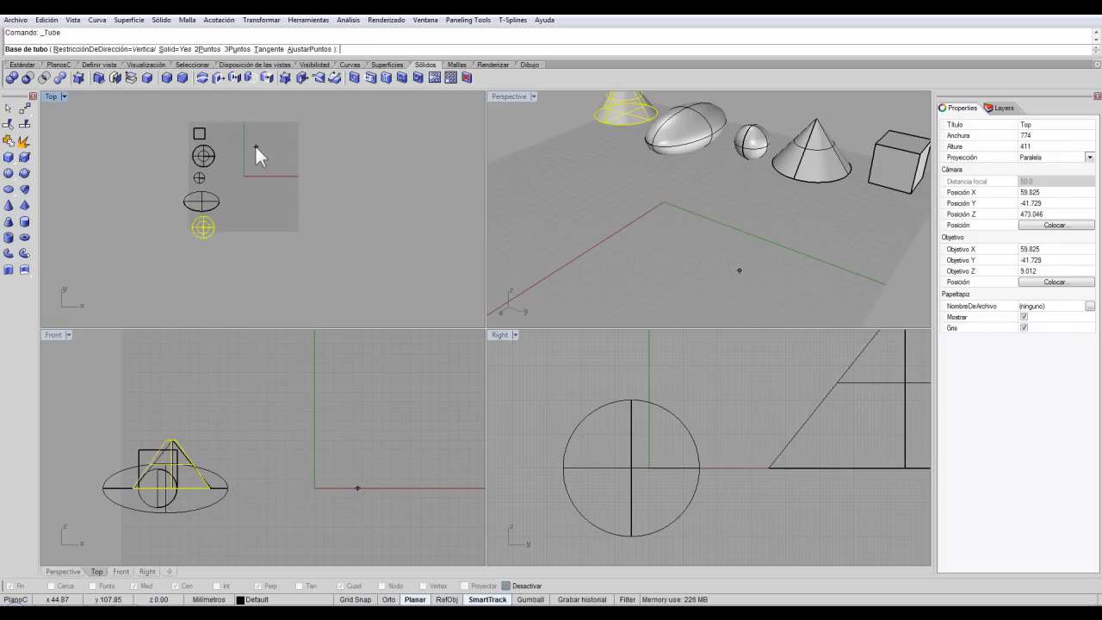
scroll(239, 142, "up", 1)
scroll(270, 185, "down", 1)
scroll(273, 193, "up", 1)
scroll(277, 191, "down", 1)
scroll(277, 192, "up", 1)
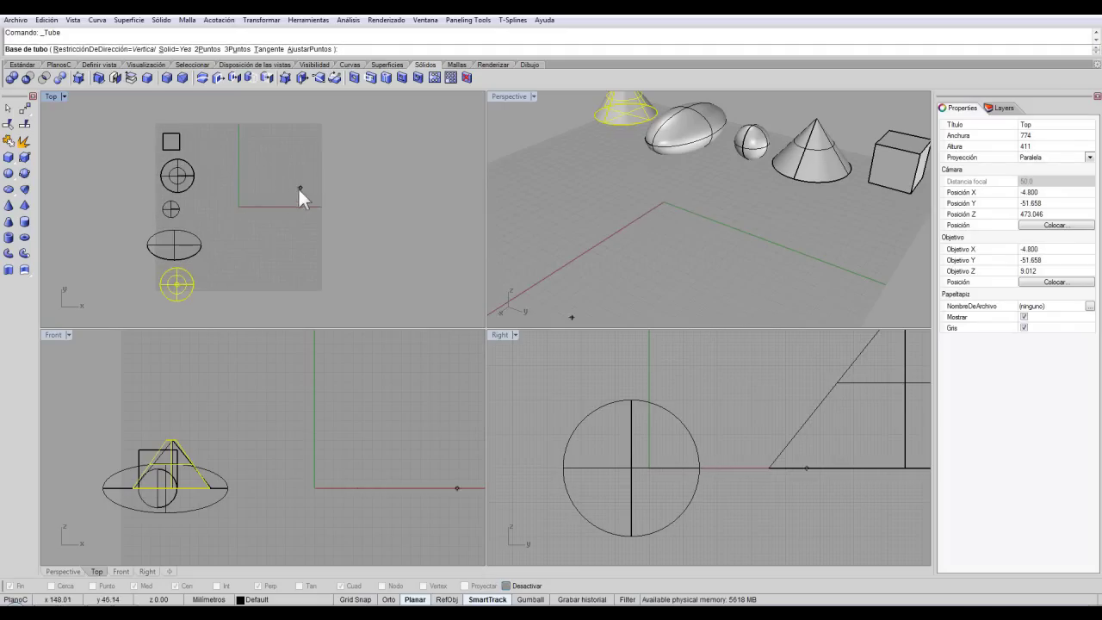
scroll(242, 214, "up", 1)
left_click(249, 196)
left_click(62, 49)
type("4")
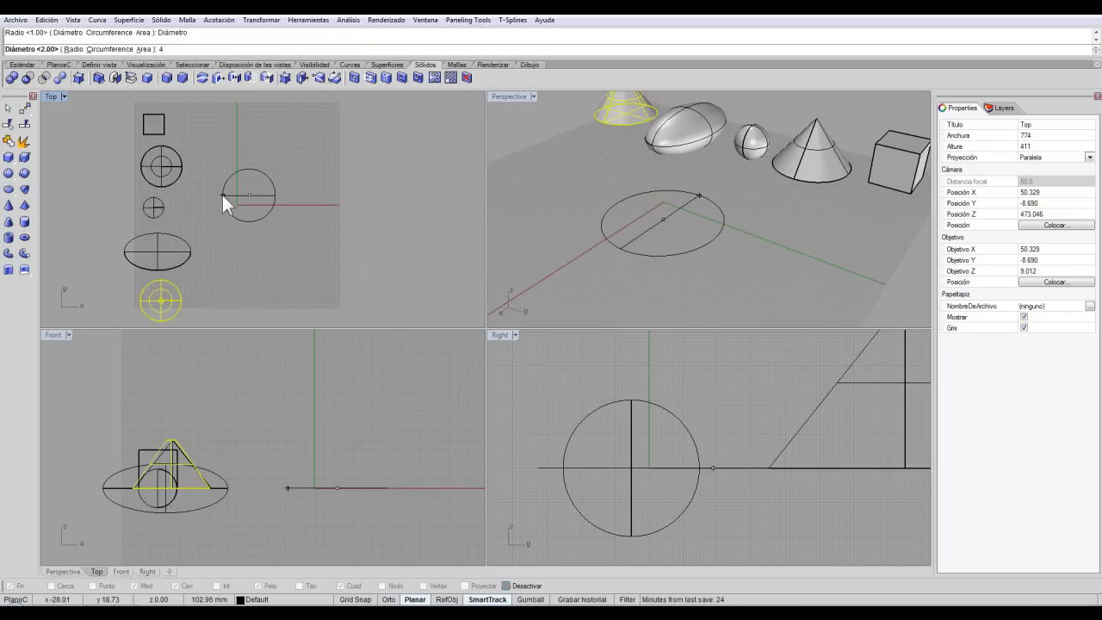
type("0")
key("Return")
Set the tube's second diameter to 50 mm and extend it upwards to a height of 50 mm.
scroll(243, 202, "up", 3)
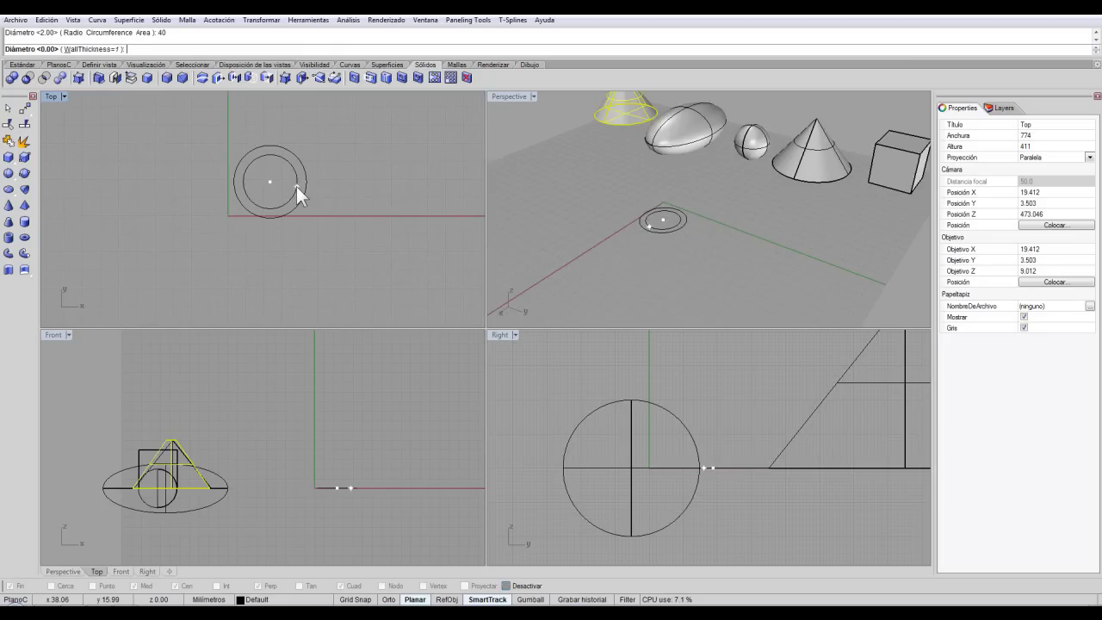
type("50")
key("Return")
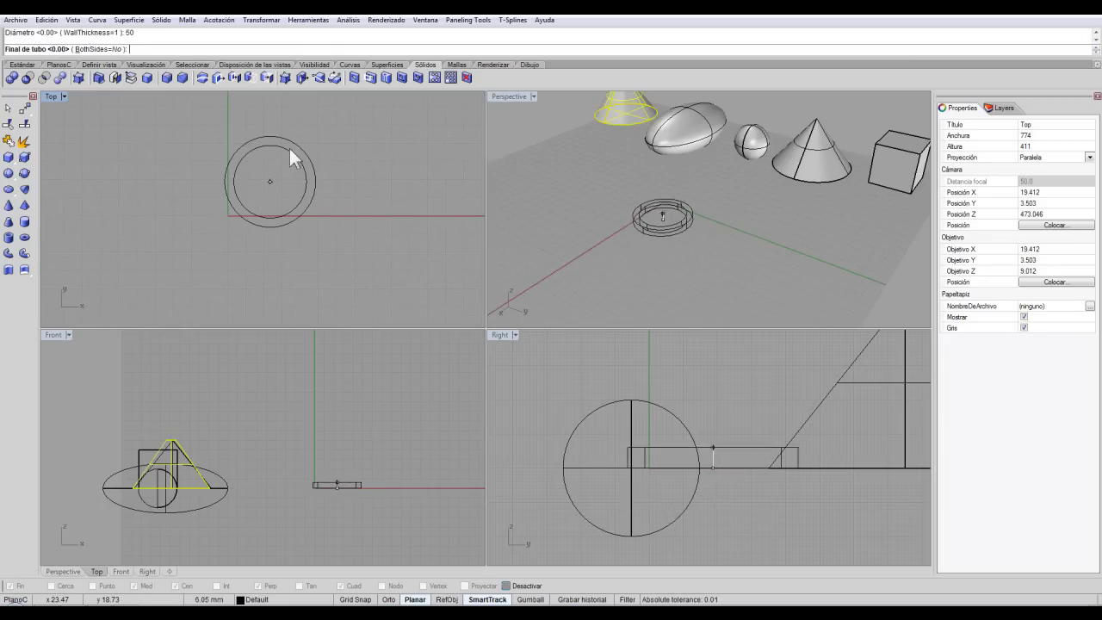
scroll(296, 182, "down", 2)
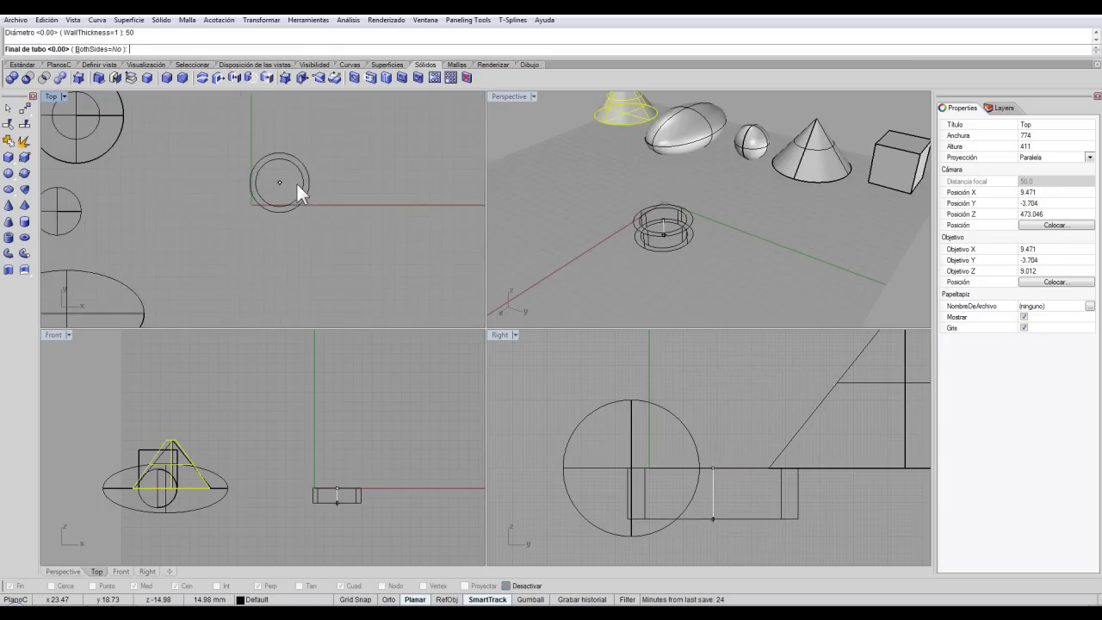
scroll(255, 165, "up", 1)
scroll(254, 166, "up", 1)
scroll(299, 165, "up", 2)
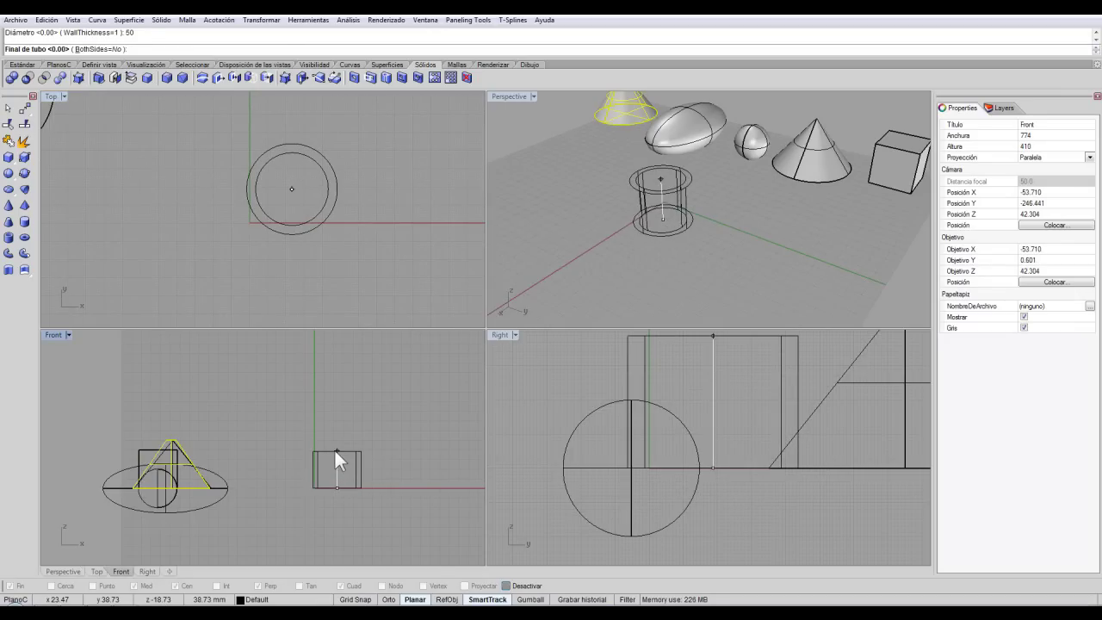
key("Return")
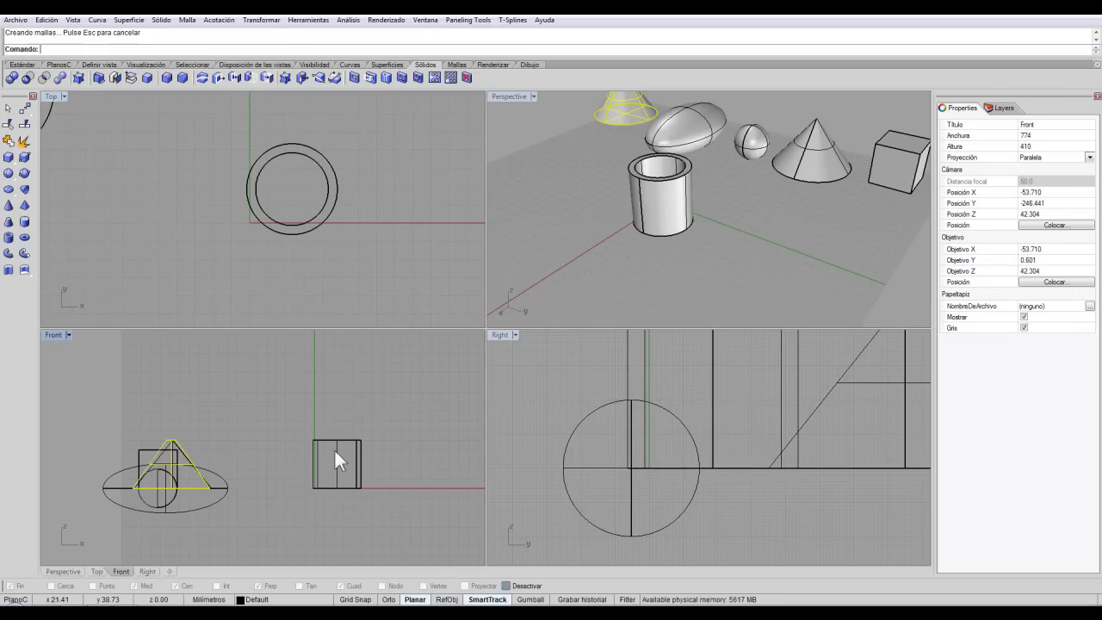
Move the tube to the head of the column of solids, above the cube in the Top view.
scroll(658, 191, "down", 2)
scroll(658, 191, "up", 5)
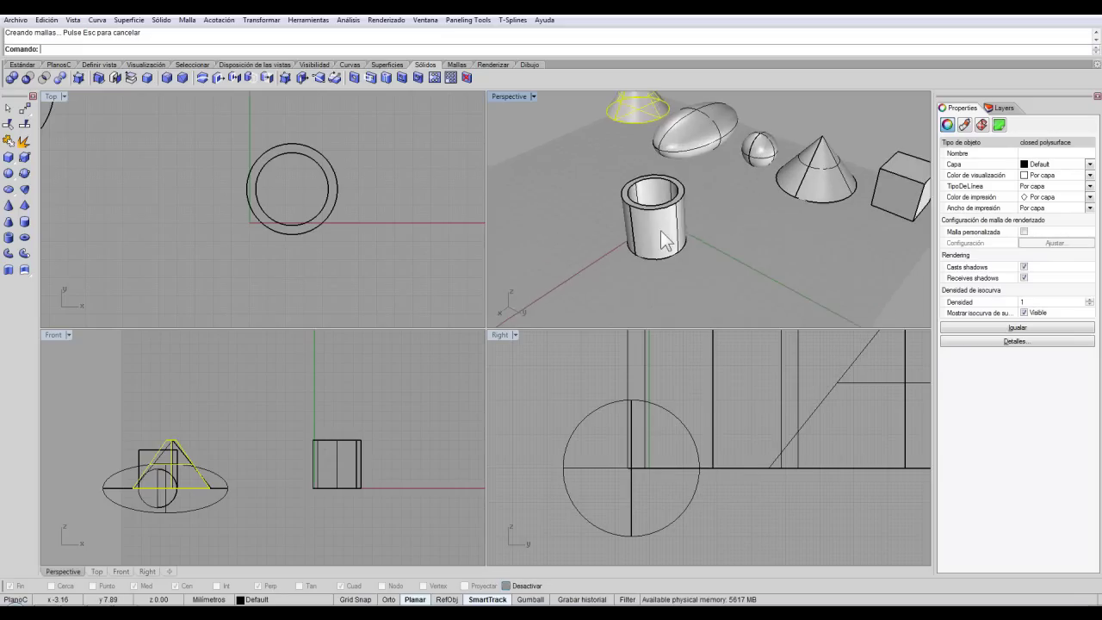
left_click(645, 237)
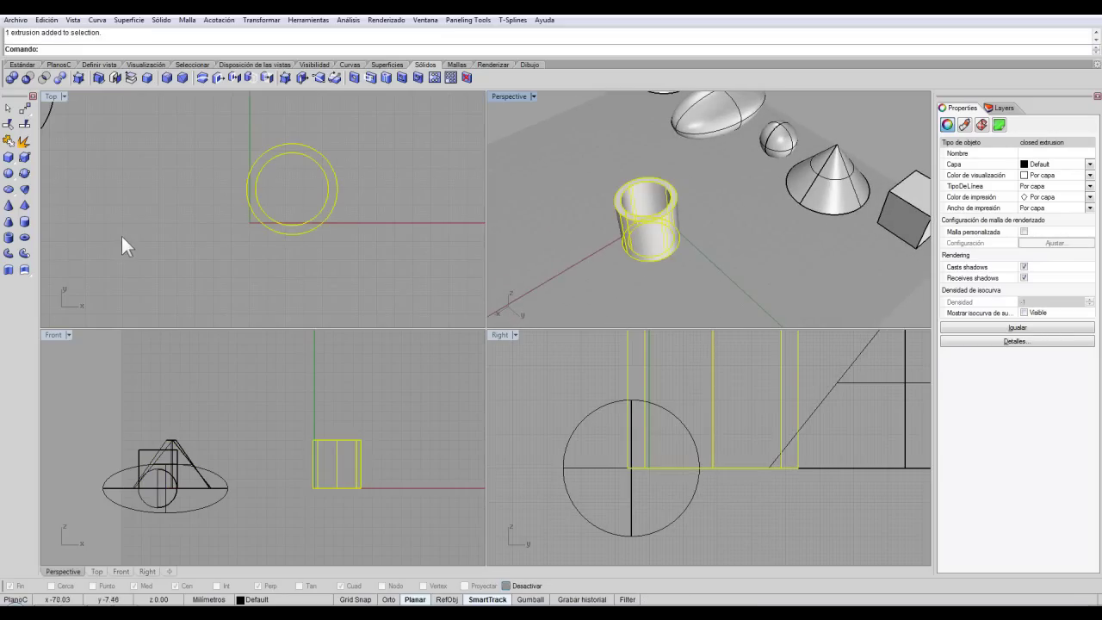
scroll(347, 206, "down", 5)
left_click_drag(308, 218, 232, 137)
key("Escape")
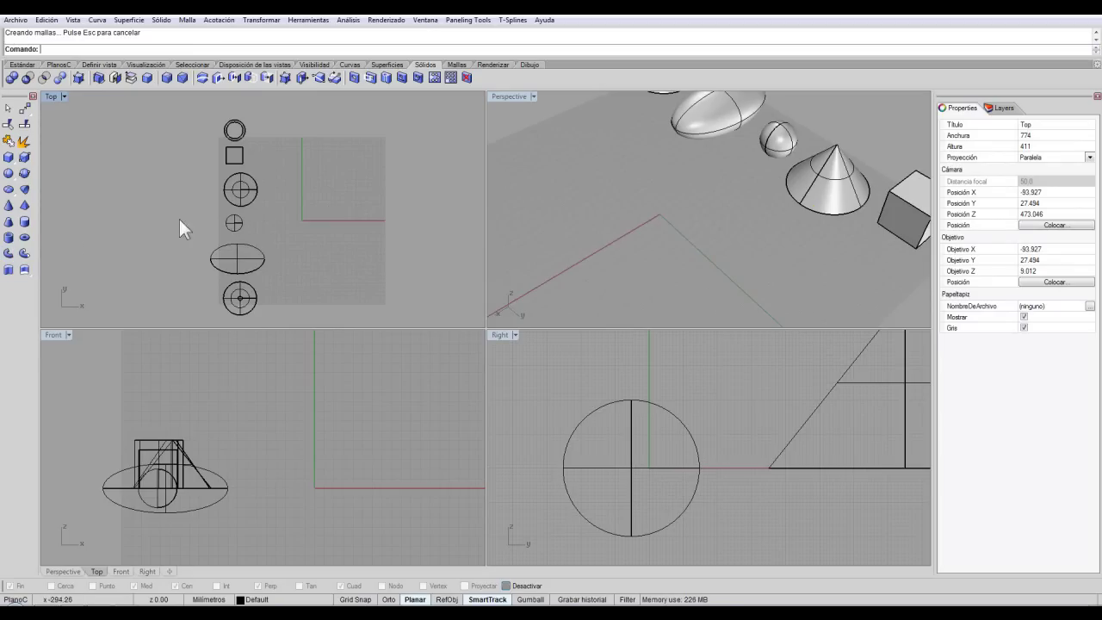
Start a degree 3 control point curve in the Top view, winding it up and down across the X axis near the origin.
scroll(258, 206, "down", 4)
scroll(338, 202, "up", 3)
scroll(255, 370, "down", 4)
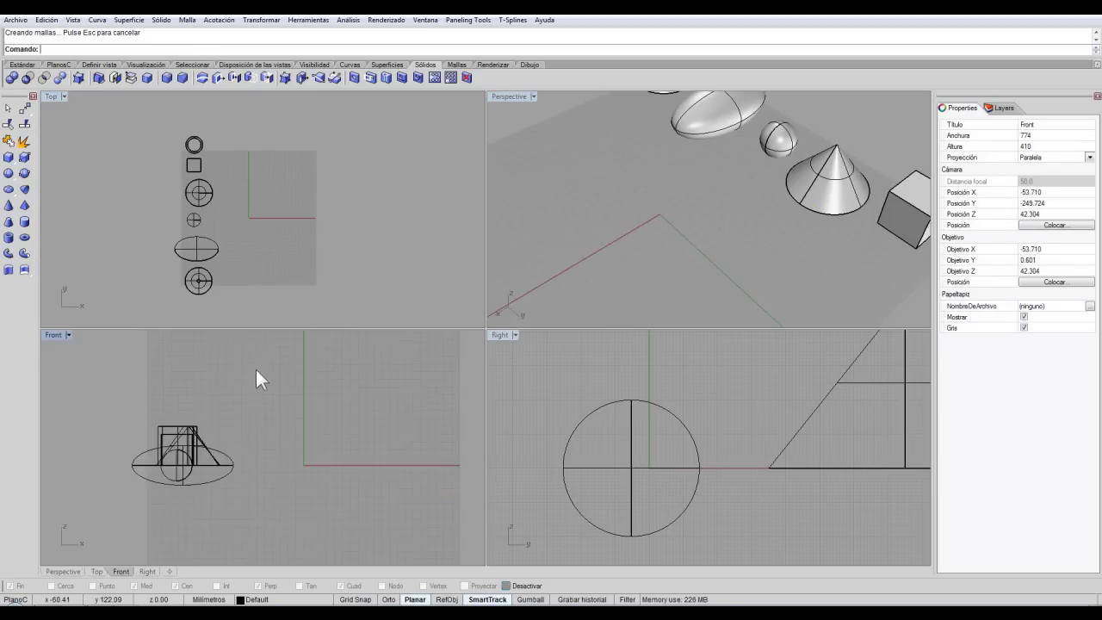
scroll(272, 371, "up", 2)
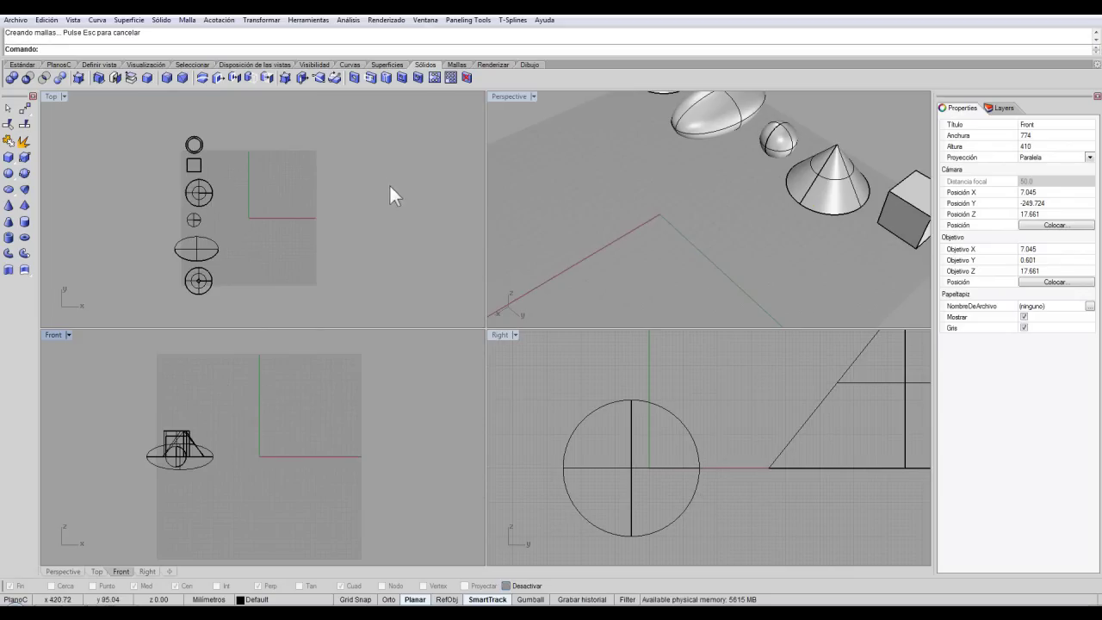
scroll(687, 190, "down", 3)
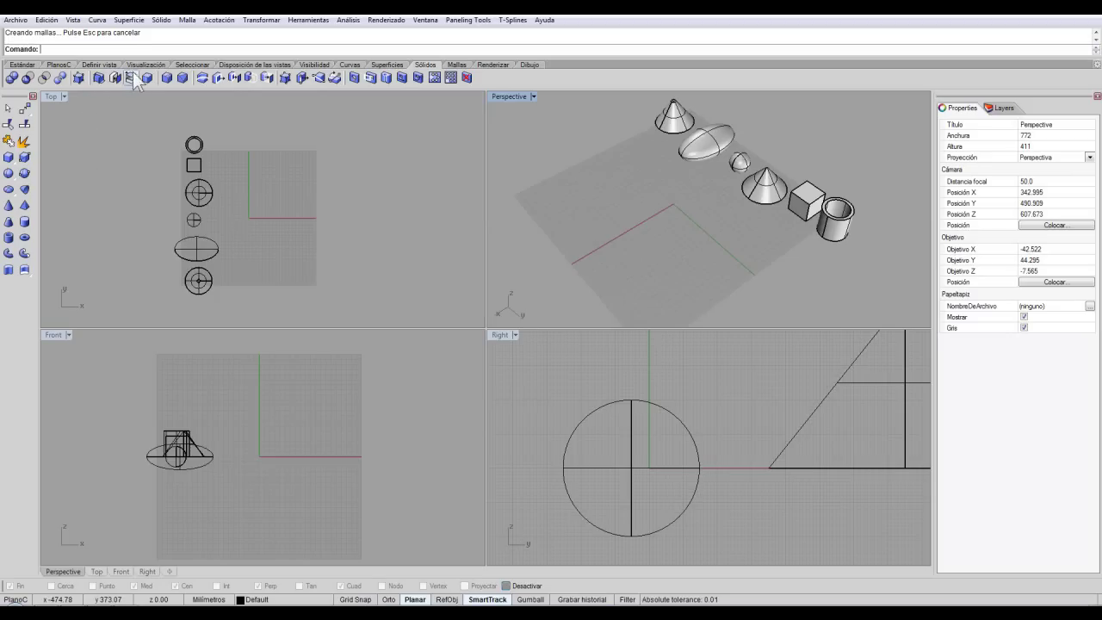
left_click(346, 65)
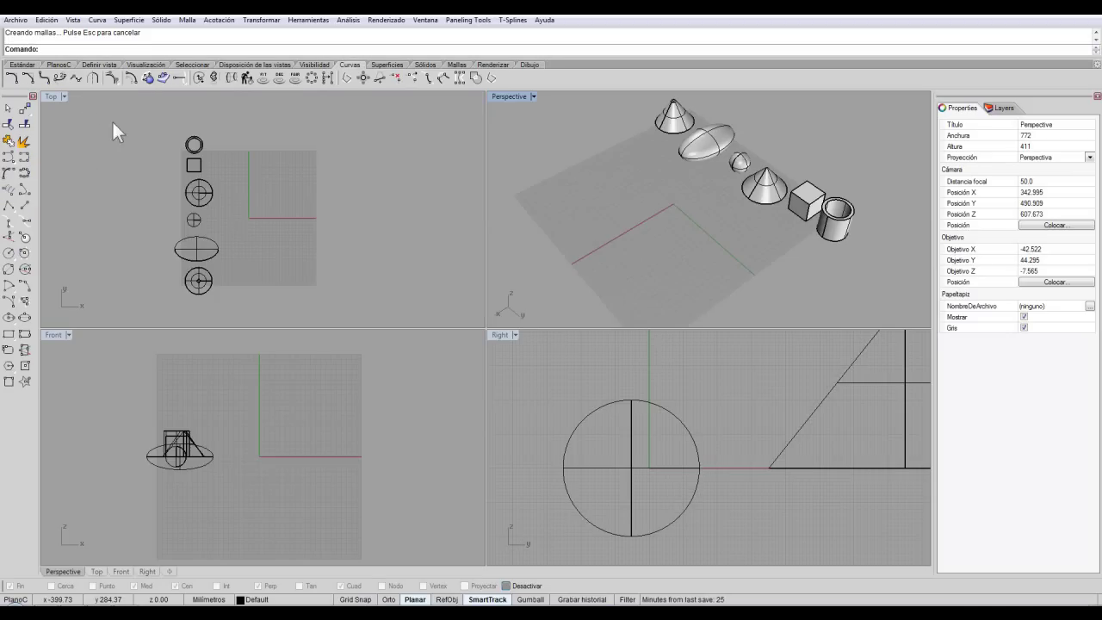
left_click(9, 157)
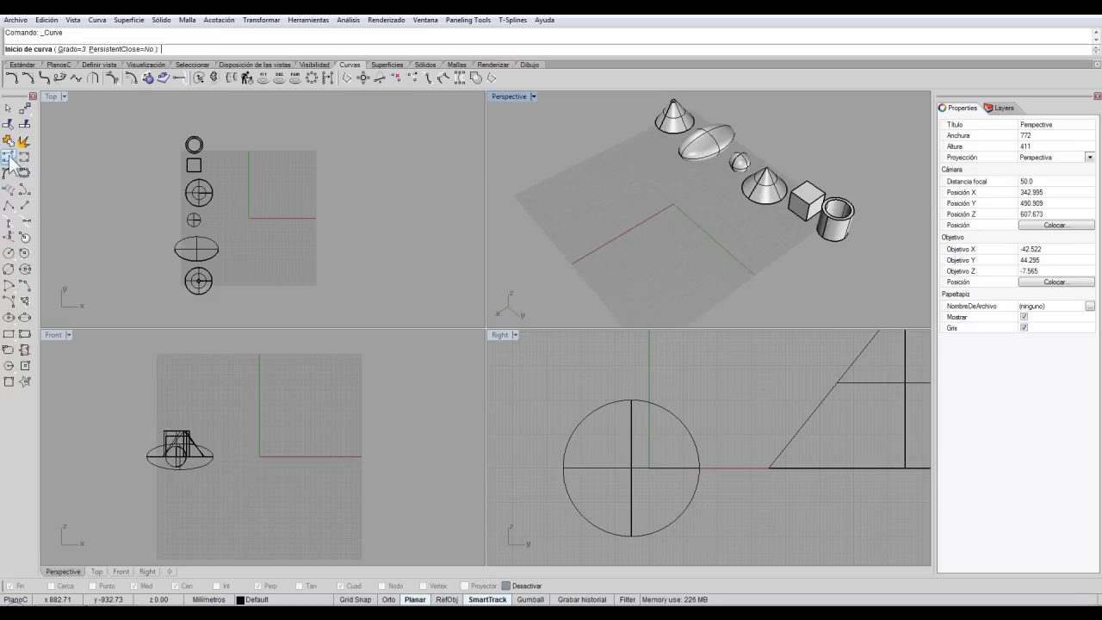
scroll(236, 194, "down", 1)
scroll(277, 184, "up", 1)
left_click(218, 186)
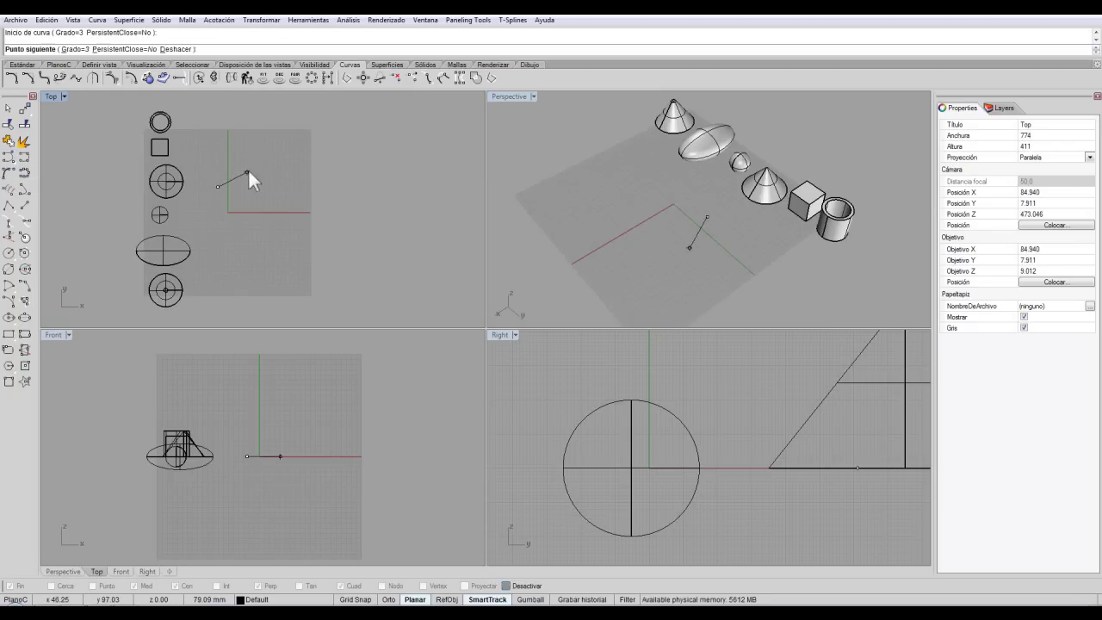
left_click(243, 162)
left_click(247, 194)
left_click(236, 251)
left_click(264, 224)
left_click(263, 166)
Continue the curve with rising and falling points in the Front view, add a point in the Right view and finish it.
left_click(343, 432)
left_click(310, 359)
left_click(376, 390)
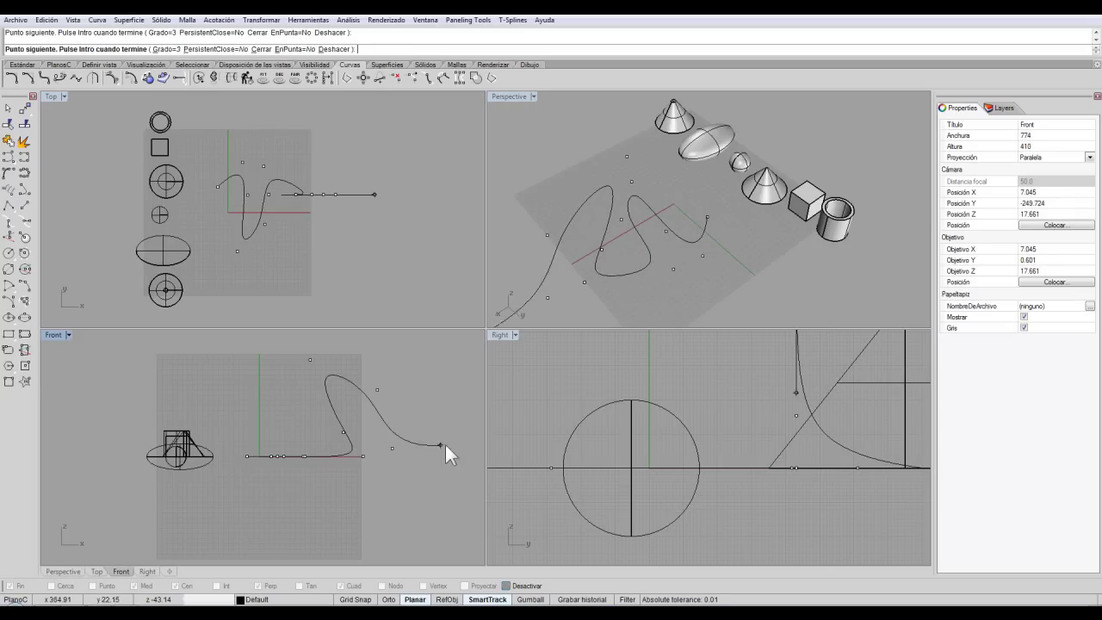
scroll(619, 460, "down", 5)
scroll(619, 460, "down", 3)
left_click(605, 389)
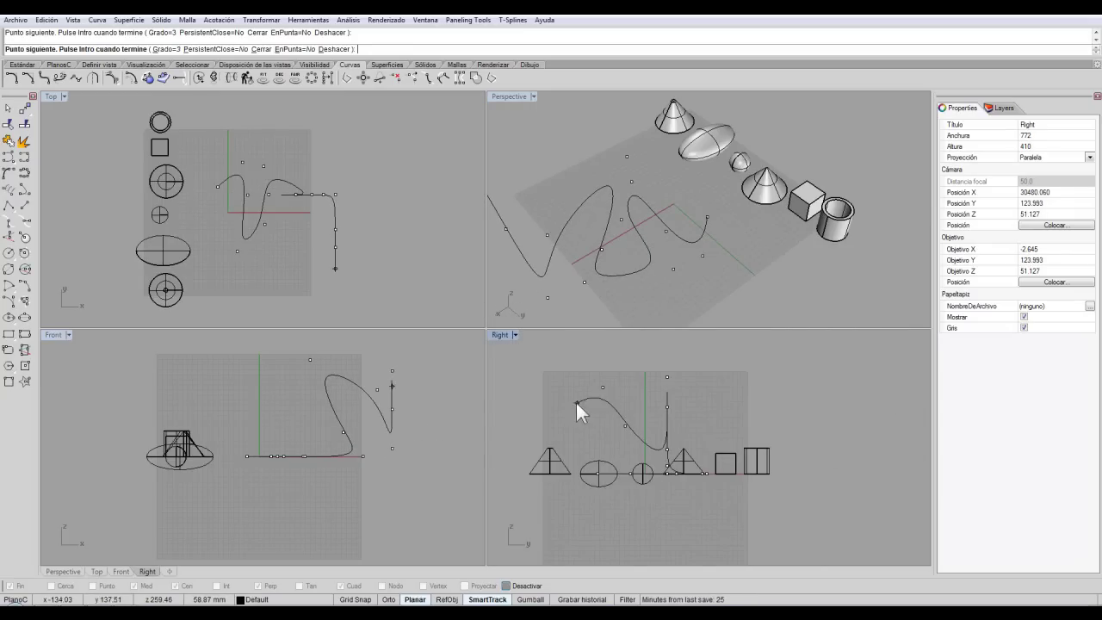
key("Return")
right_click_drag(688, 293, 720, 238)
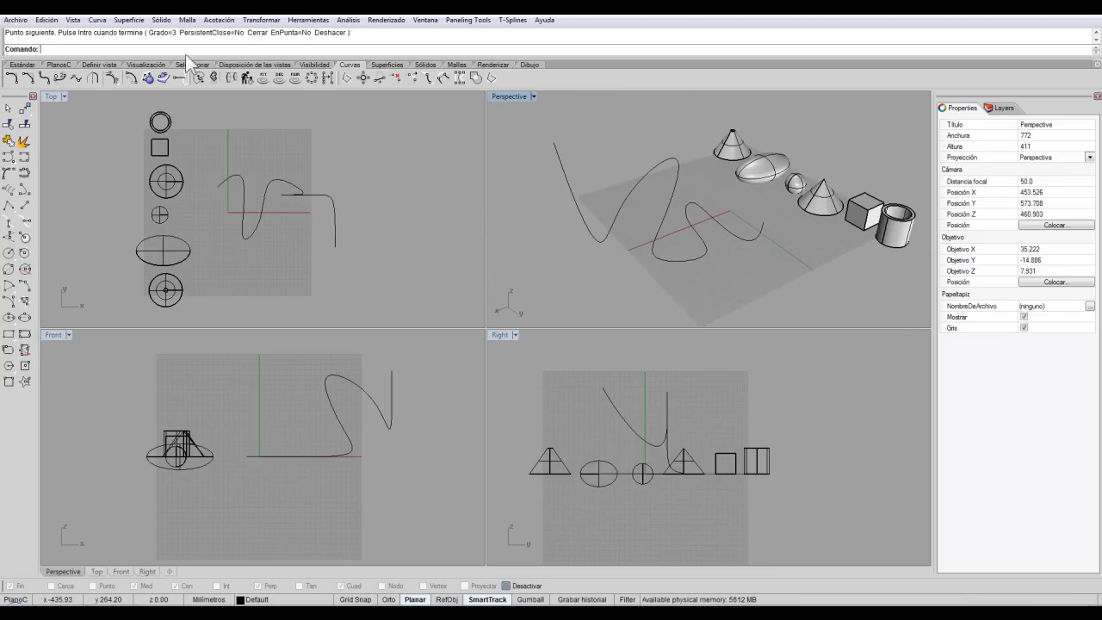
Create a flat-capped pipe around the freeform curve with initial and final diameters of 10 mm.
left_click(424, 64)
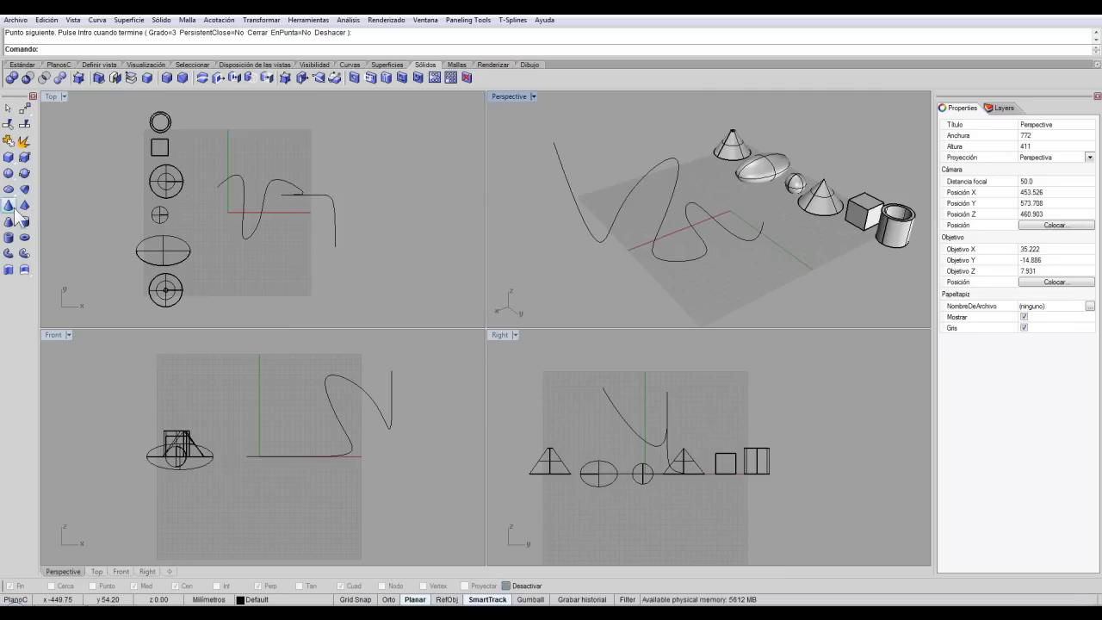
left_click(9, 253)
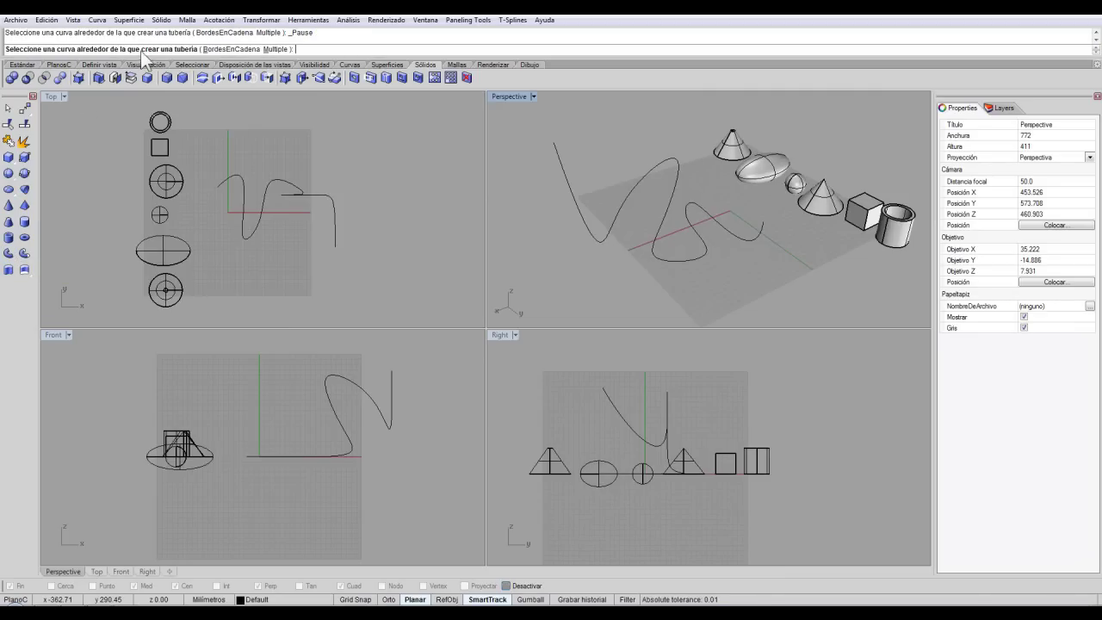
left_click(609, 226)
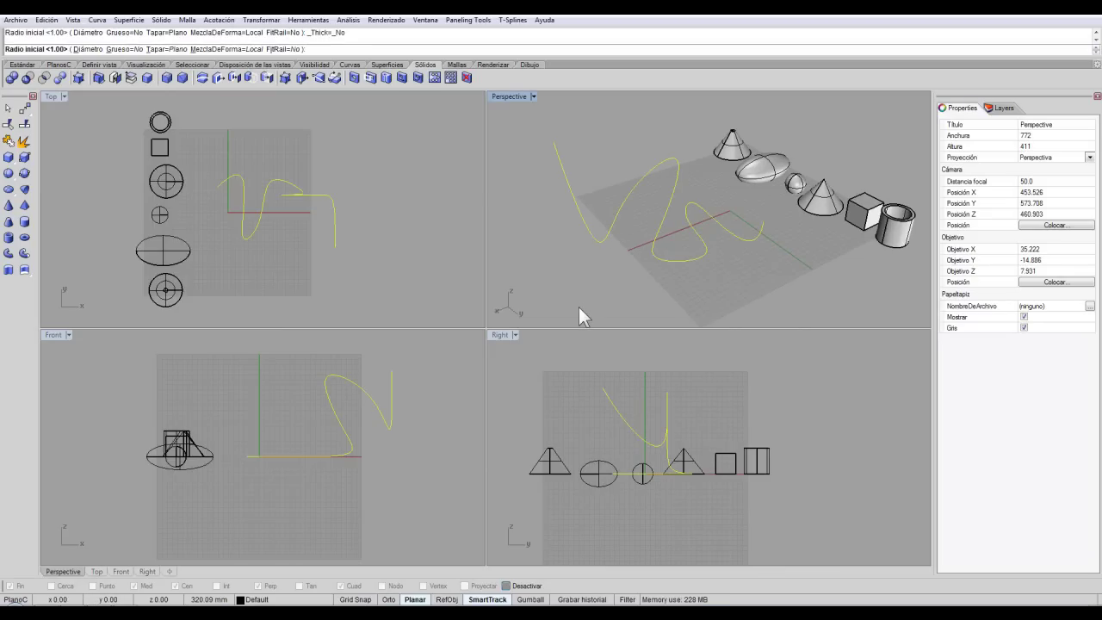
scroll(319, 234, "up", 3)
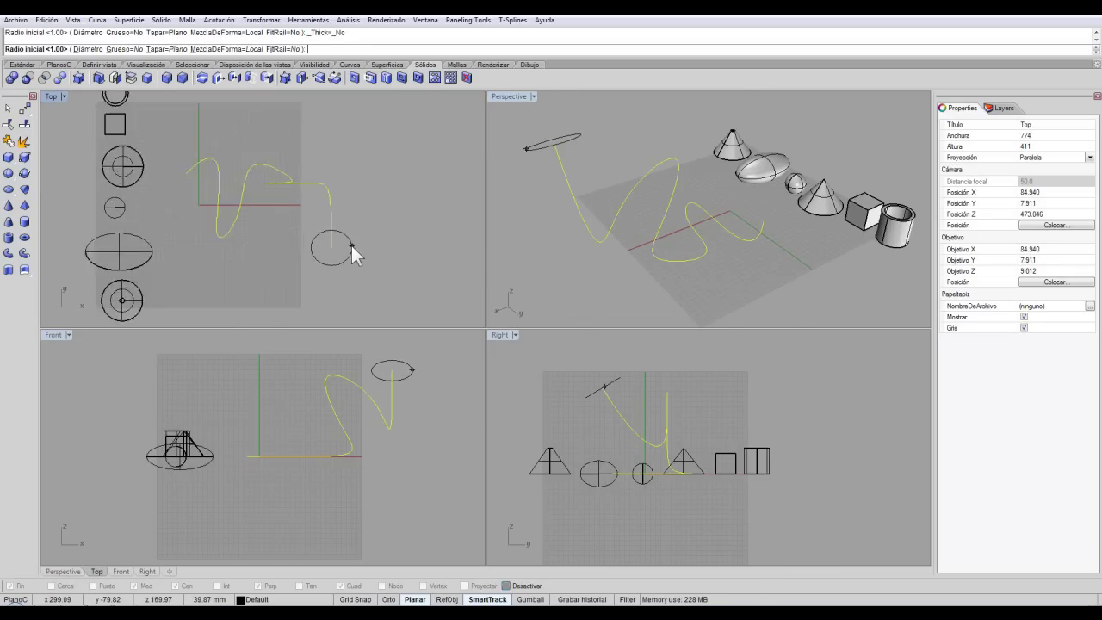
left_click(93, 50)
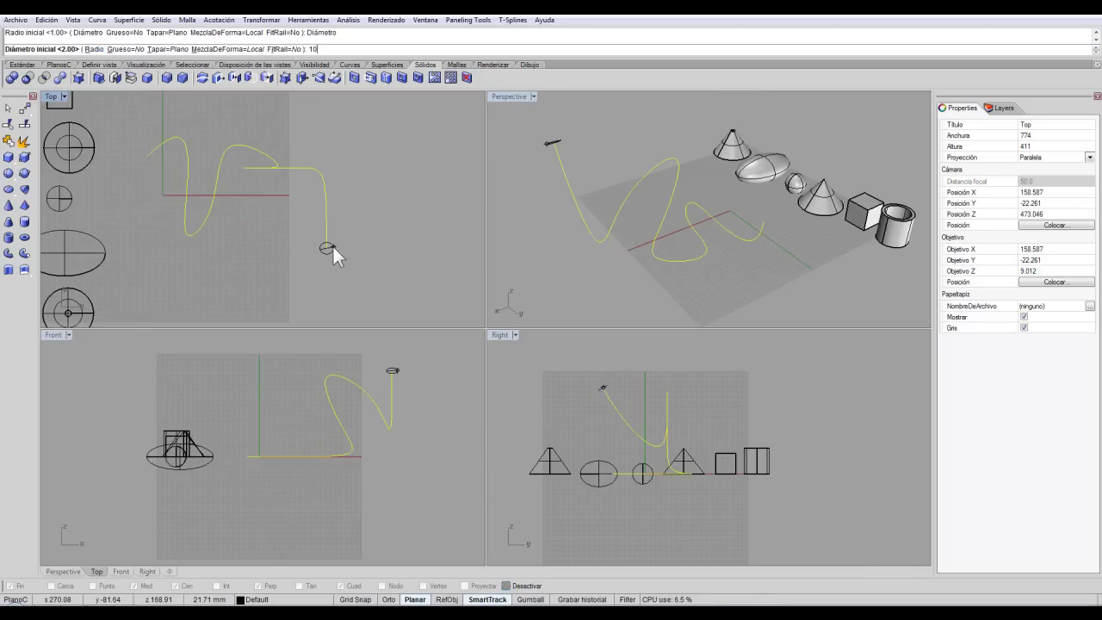
key("Return")
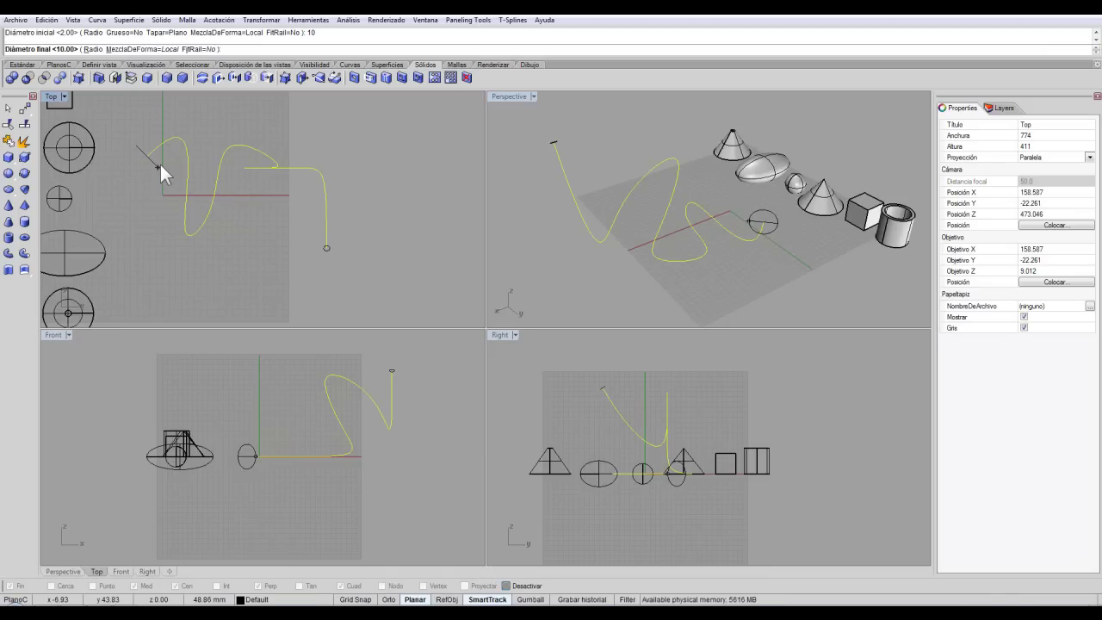
key("Return")
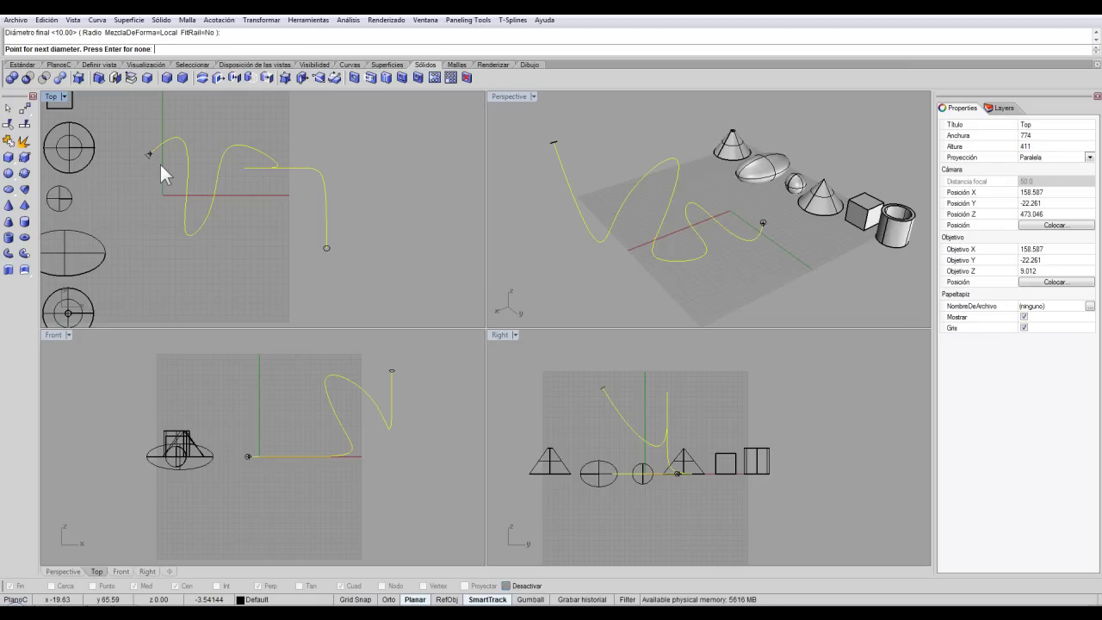
key("Return")
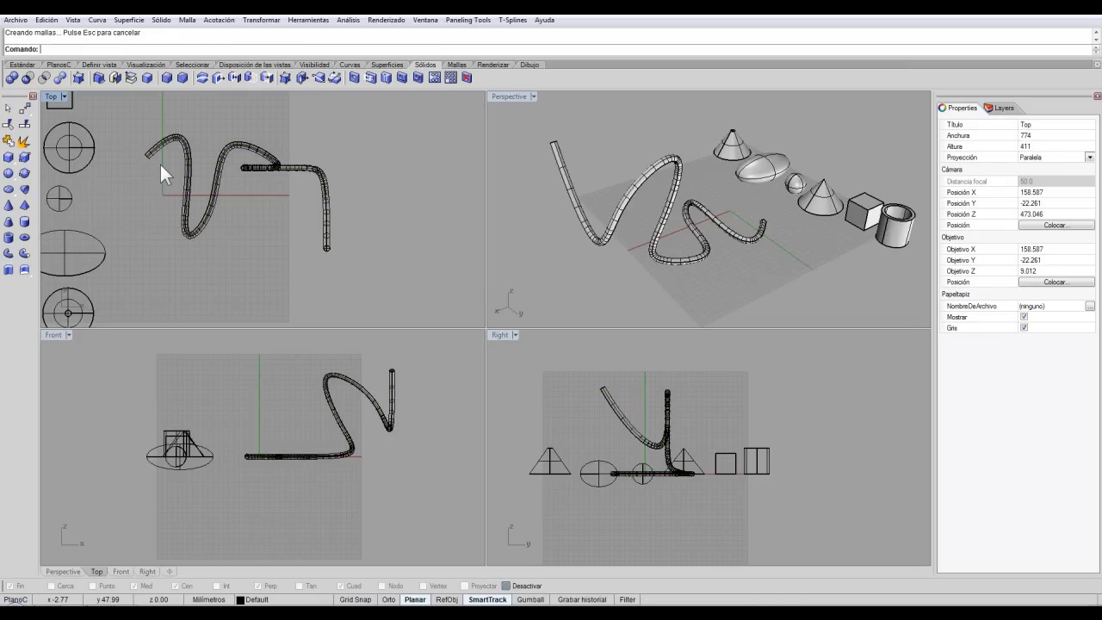
Inspect the pipe's capped end in the Perspective view and undo the pipe.
right_click_drag(731, 287, 660, 247)
scroll(714, 257, "up", 8)
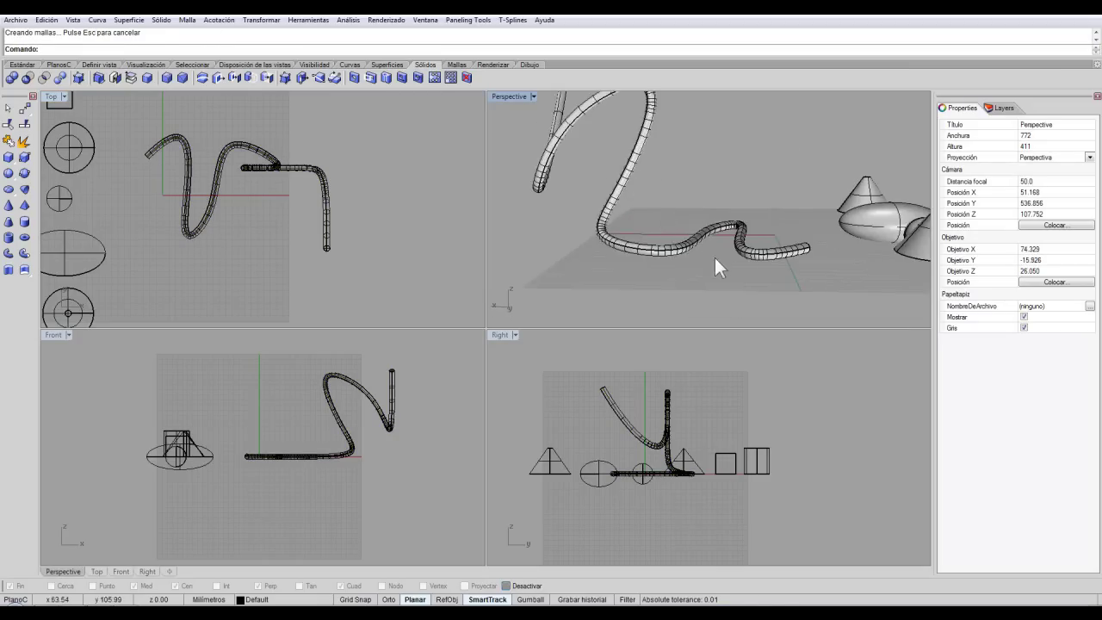
right_click_drag(753, 220, 765, 246)
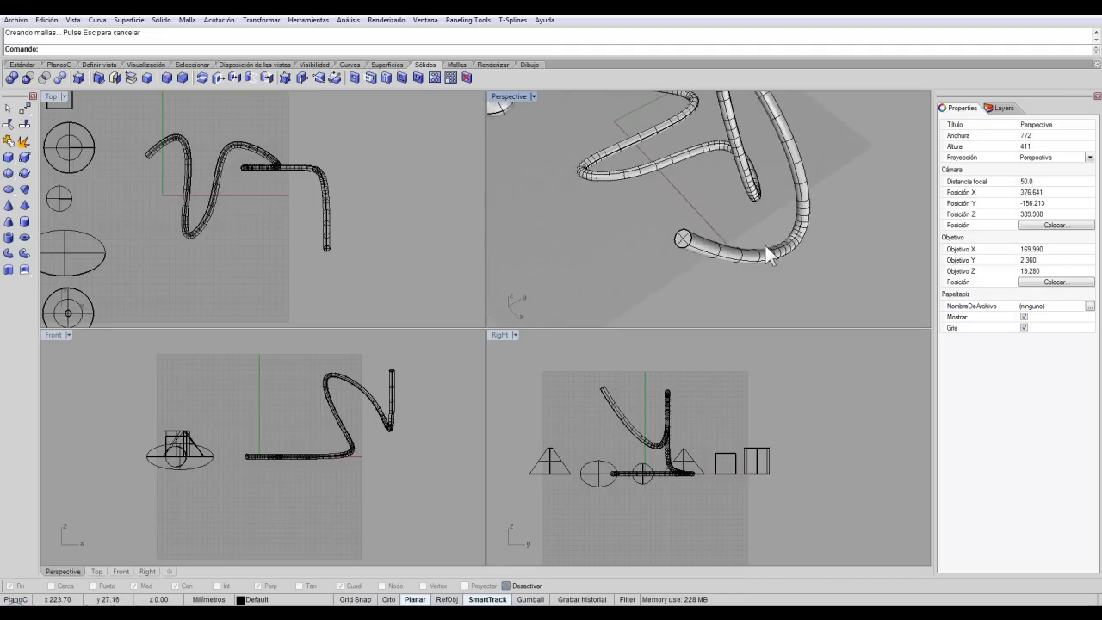
scroll(675, 245, "up", 6)
left_click(698, 225)
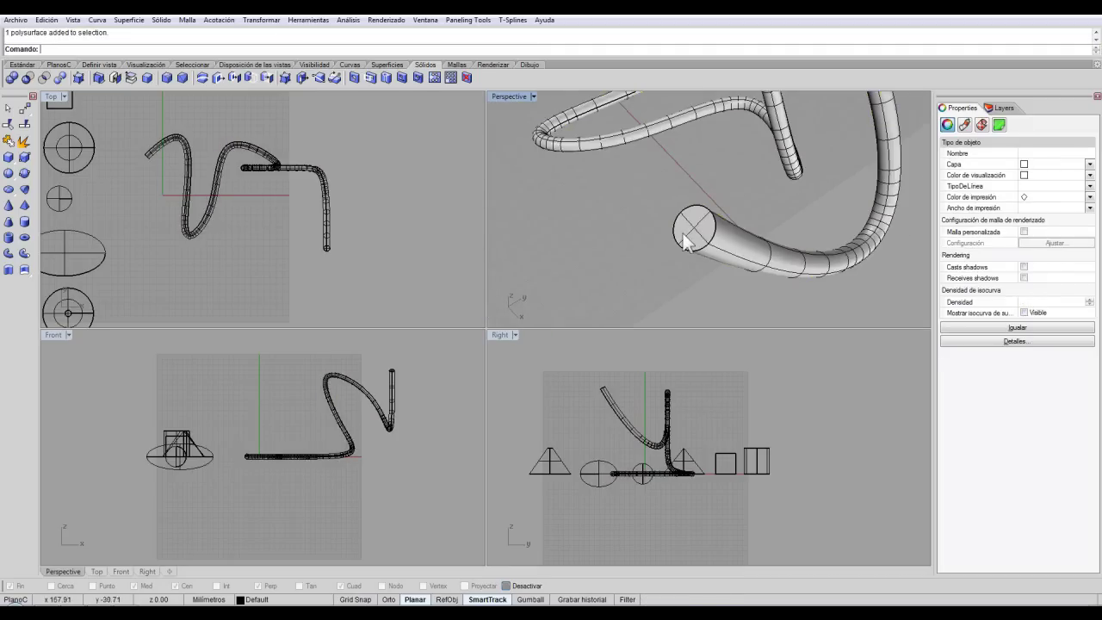
key("Escape")
scroll(770, 187, "down", 5)
right_click_drag(770, 187, 633, 200)
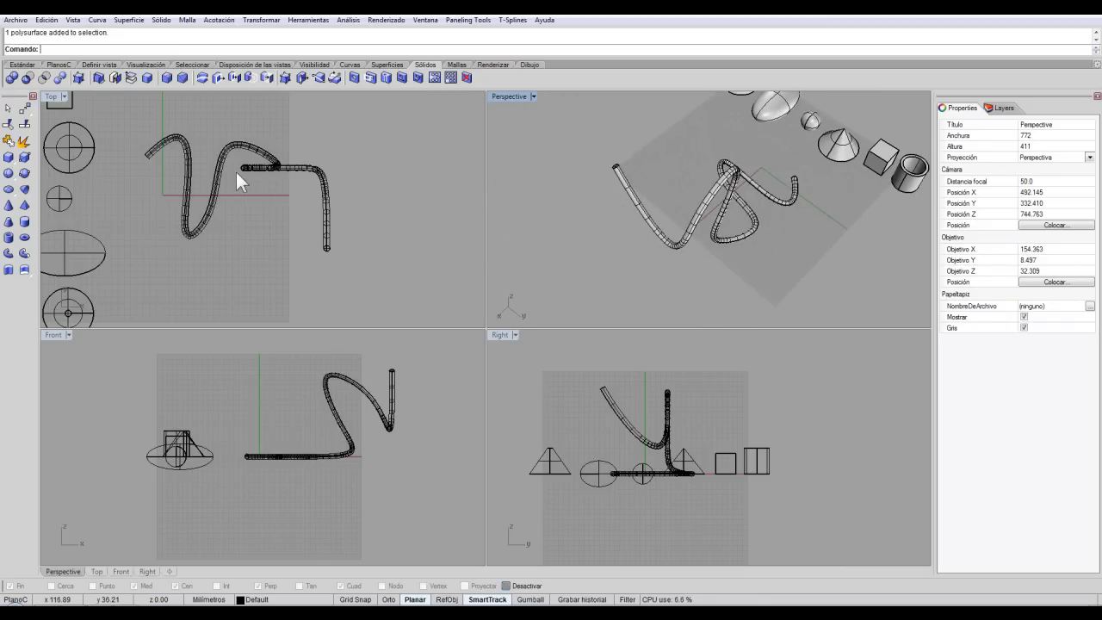
key("ctrl+z")
scroll(728, 216, "up", 2)
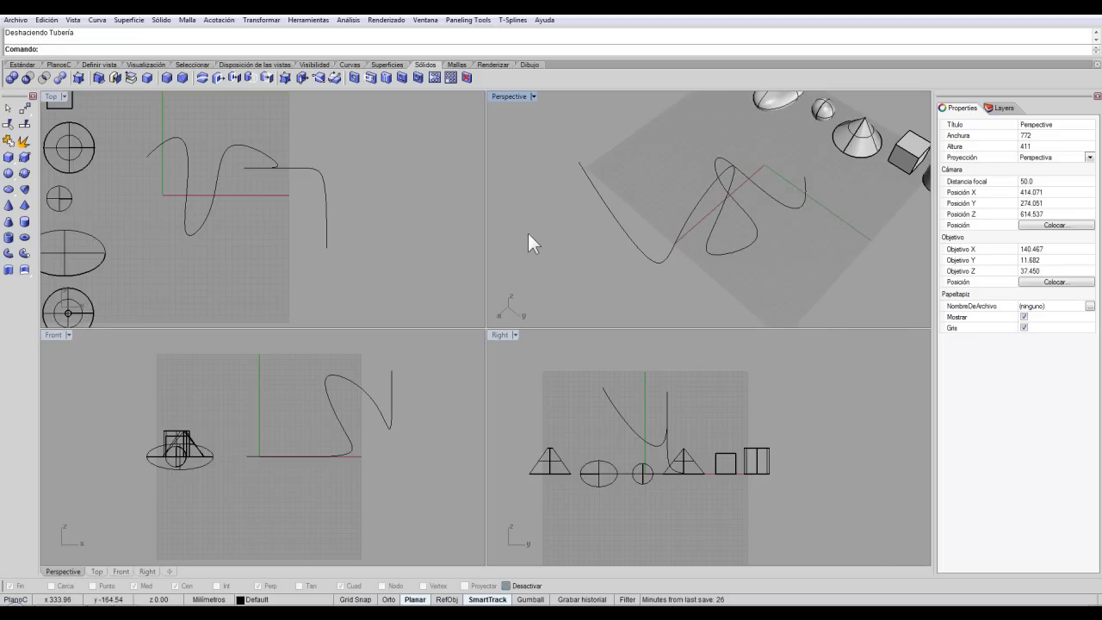
Start a new pipe around the same freeform curve with the cap option set to none (Ninguno).
key("Return")
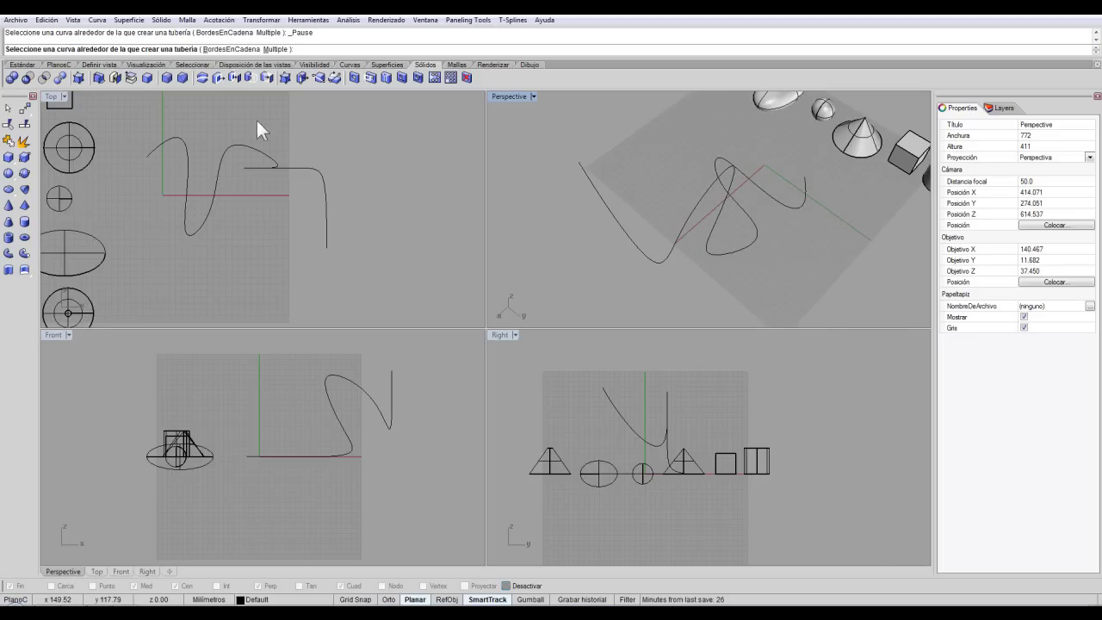
left_click(642, 250)
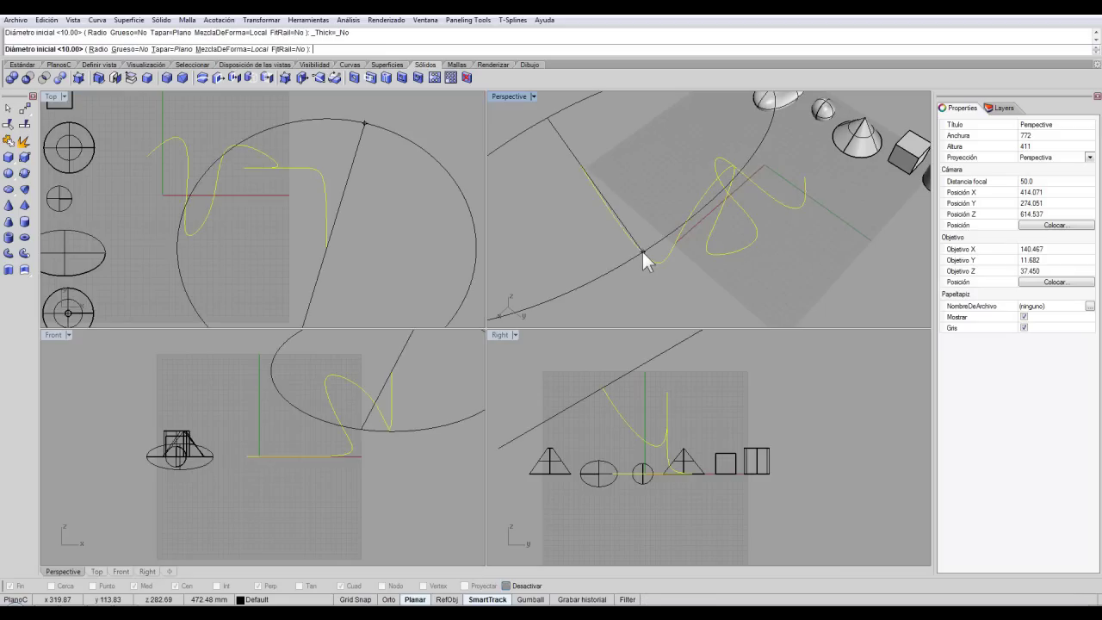
right_click_drag(643, 214, 723, 200)
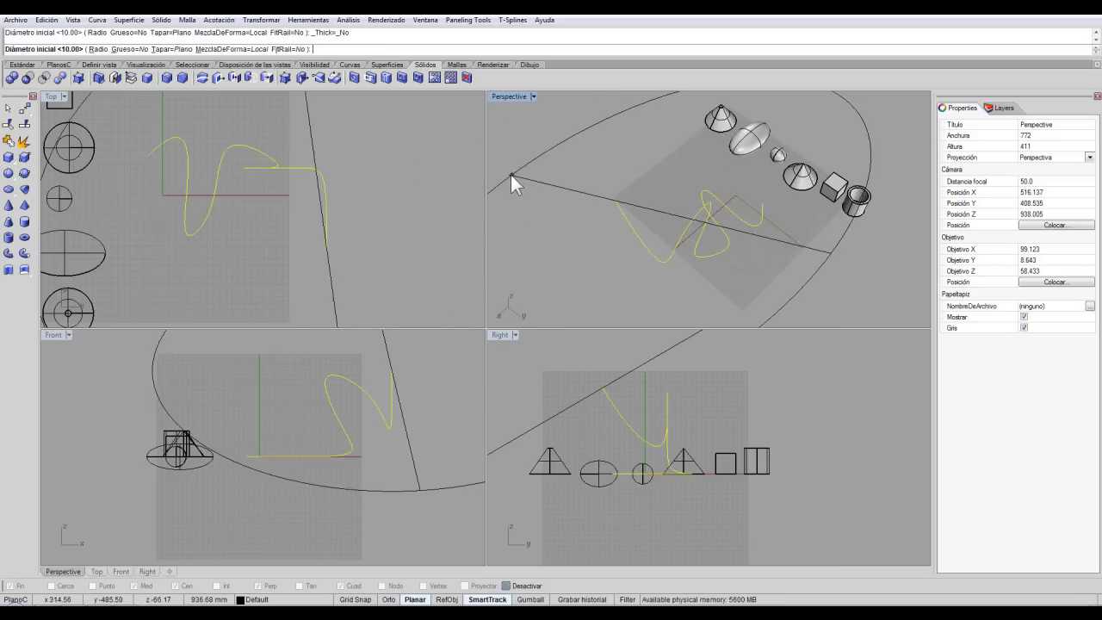
left_click(182, 51)
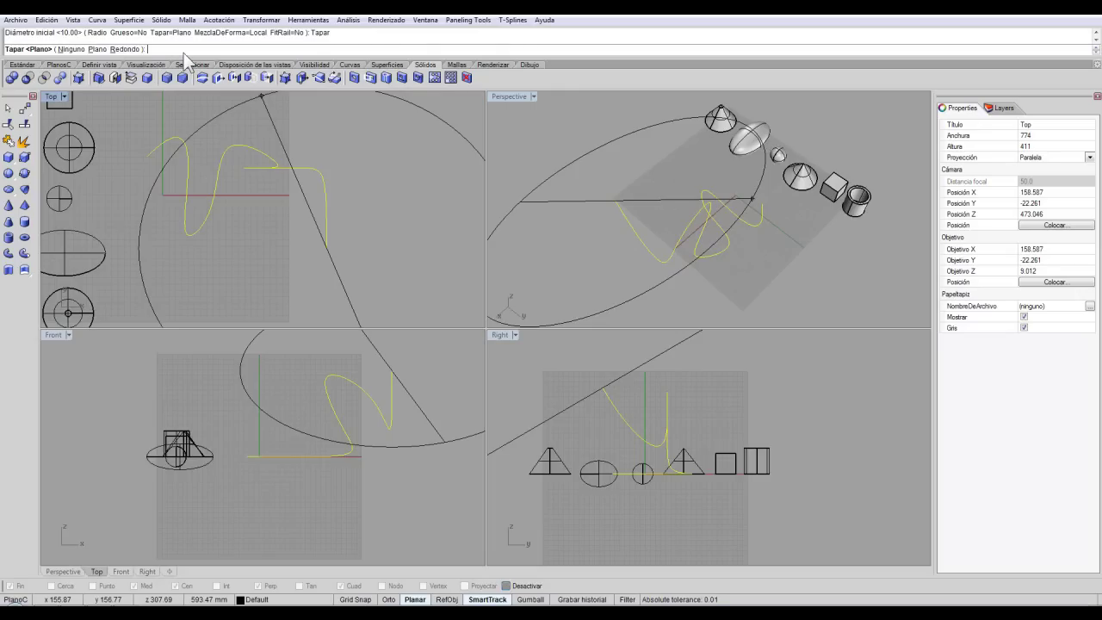
left_click(71, 49)
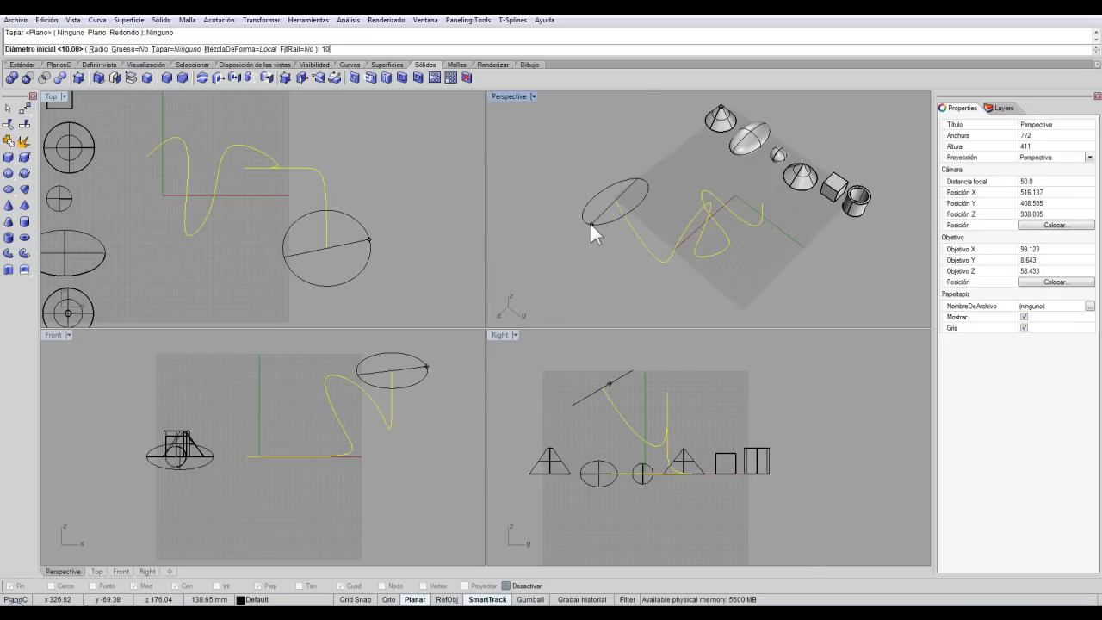
Give the pipe an initial diameter of 10 mm and a final diameter of 40 mm, with no intermediate diameters.
type("10")
key("Return")
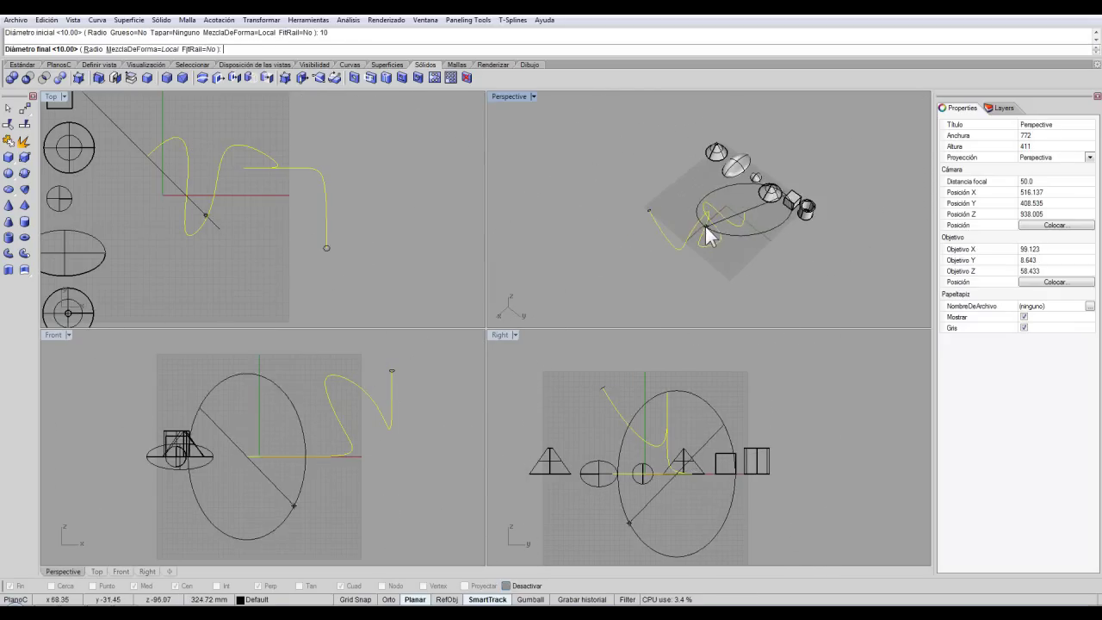
right_click_drag(772, 217, 751, 224, "shift")
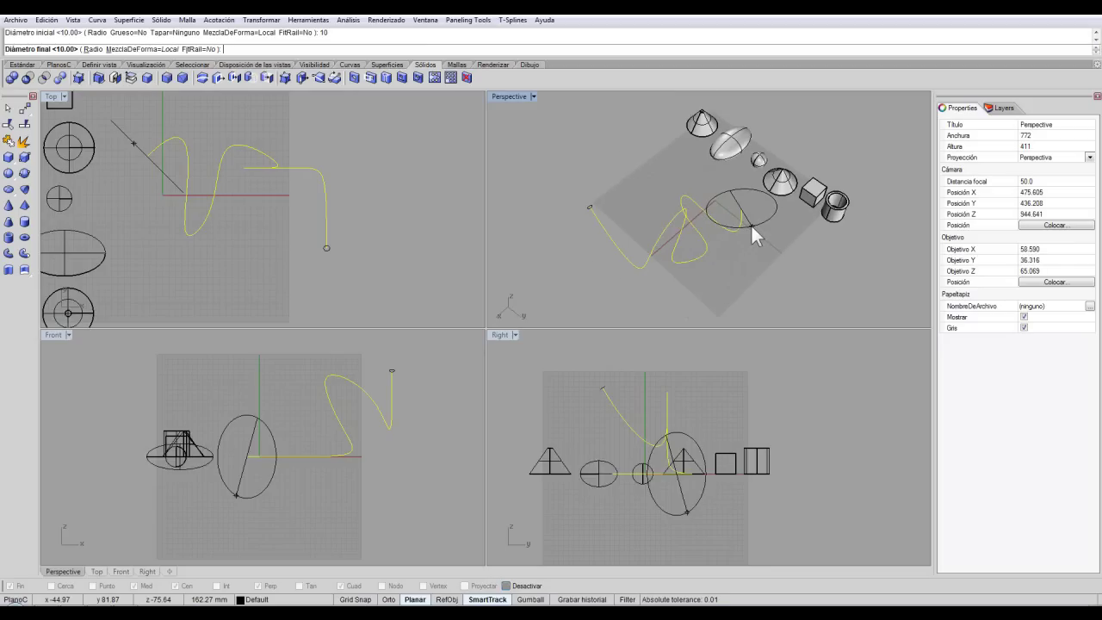
type("40")
key("Return")
key("Return")
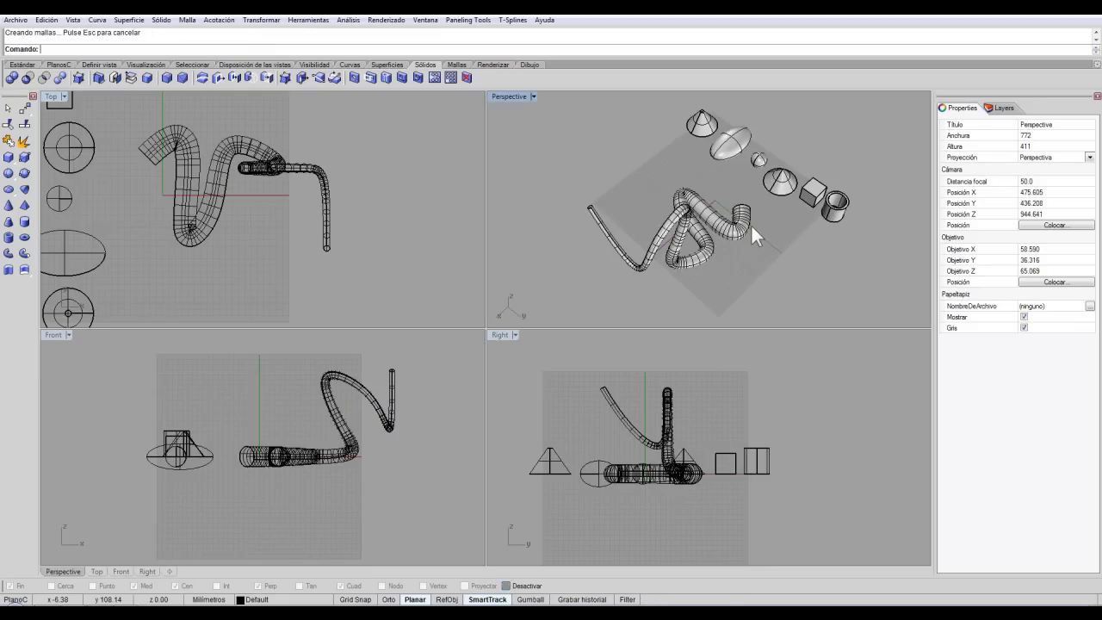
scroll(748, 278, "up", 3)
right_click_drag(748, 278, 722, 182)
scroll(723, 209, "up", 3)
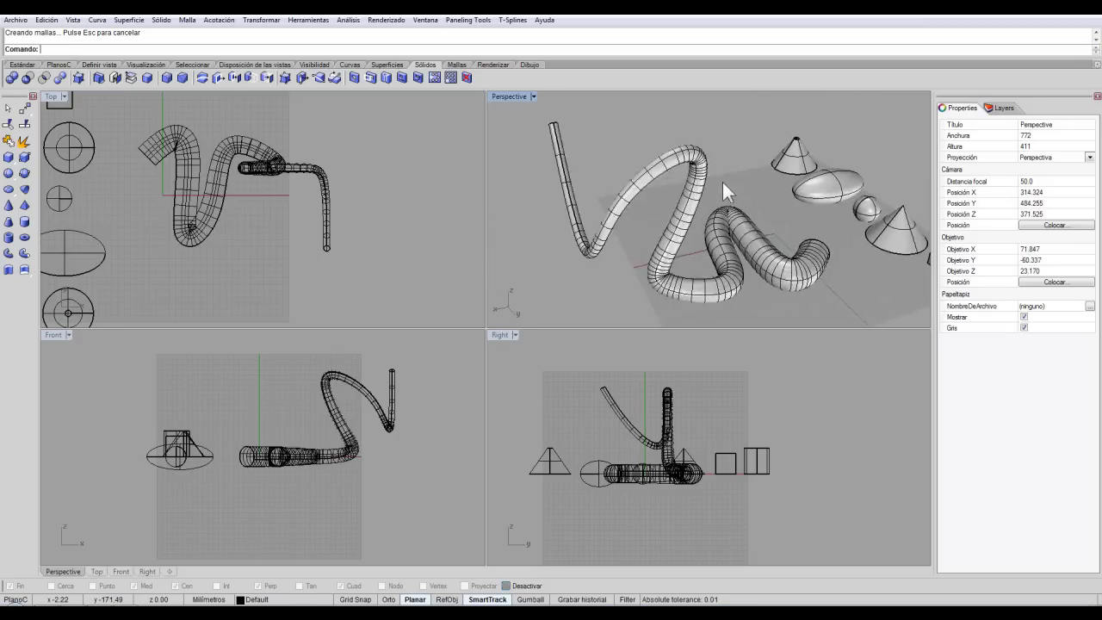
scroll(710, 174, "down", 3)
scroll(316, 181, "down", 3)
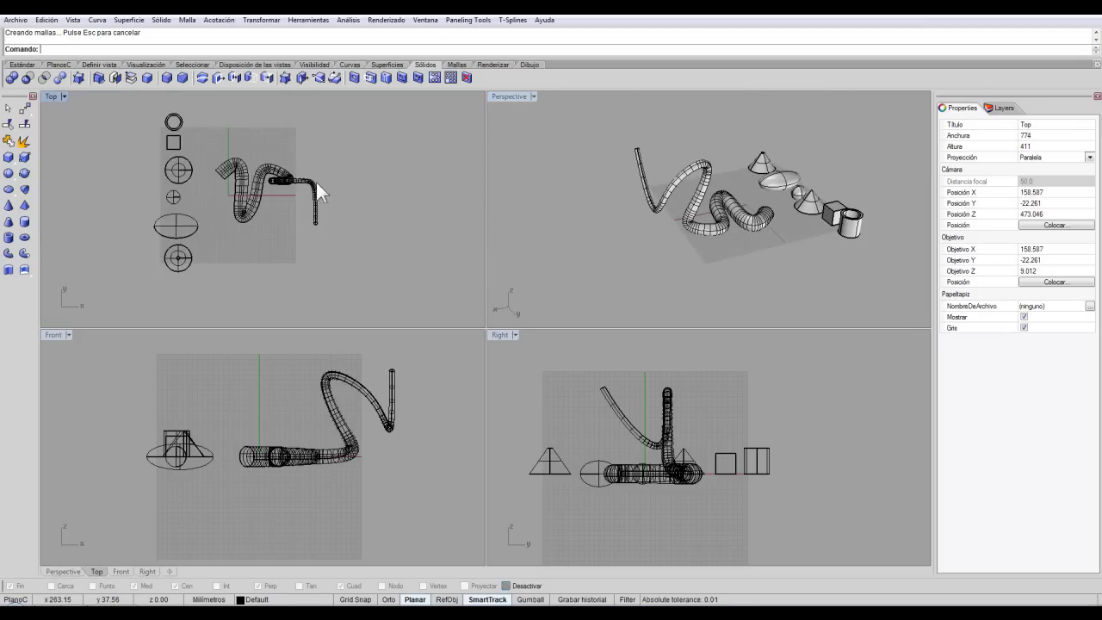
Move the pipe and its curve in the Top view to just below the column of solids.
scroll(256, 176, "down", 2)
left_click(256, 203)
left_click(265, 219)
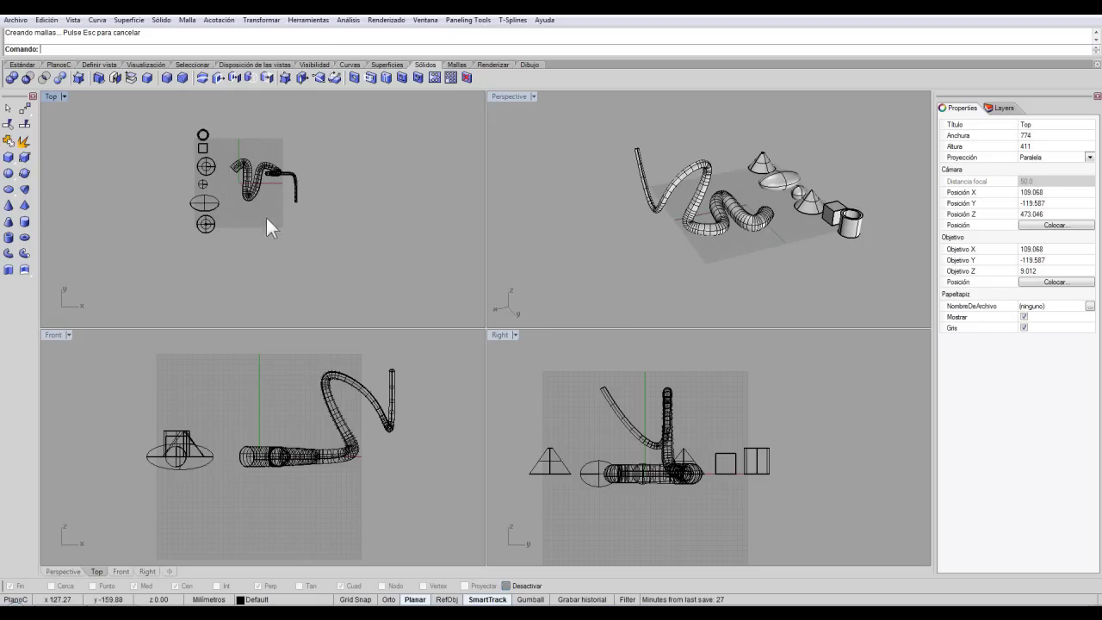
left_click_drag(257, 186, 204, 262)
left_click(265, 180)
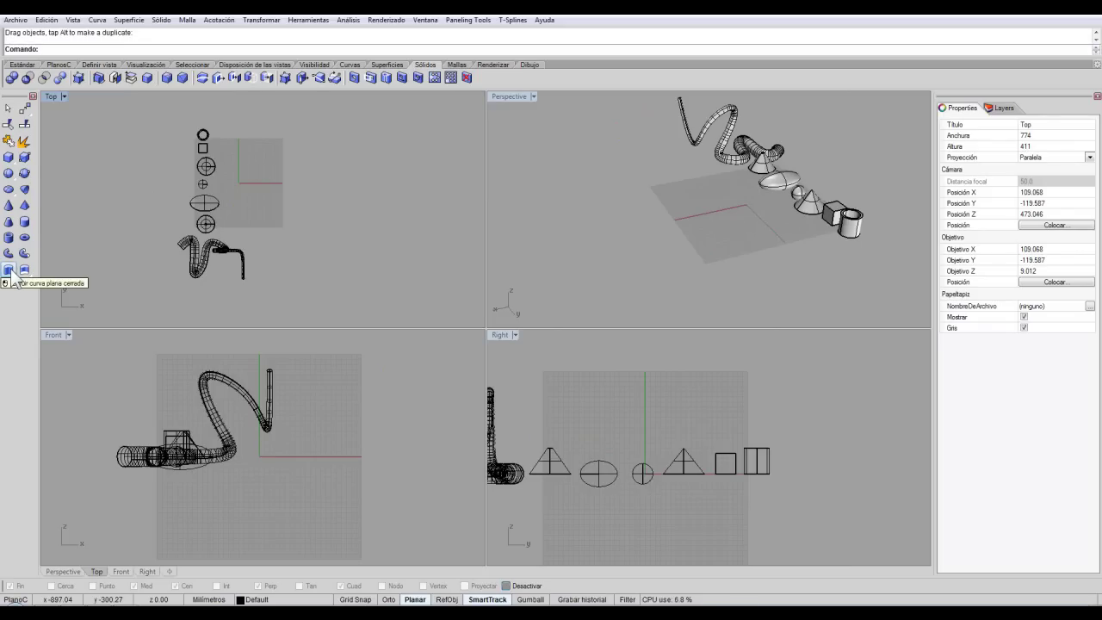
Draw a closed degree-3 control-point curve with an irregular, lobed outline near the origin in the Top view.
right_click_drag(226, 218, 110, 189)
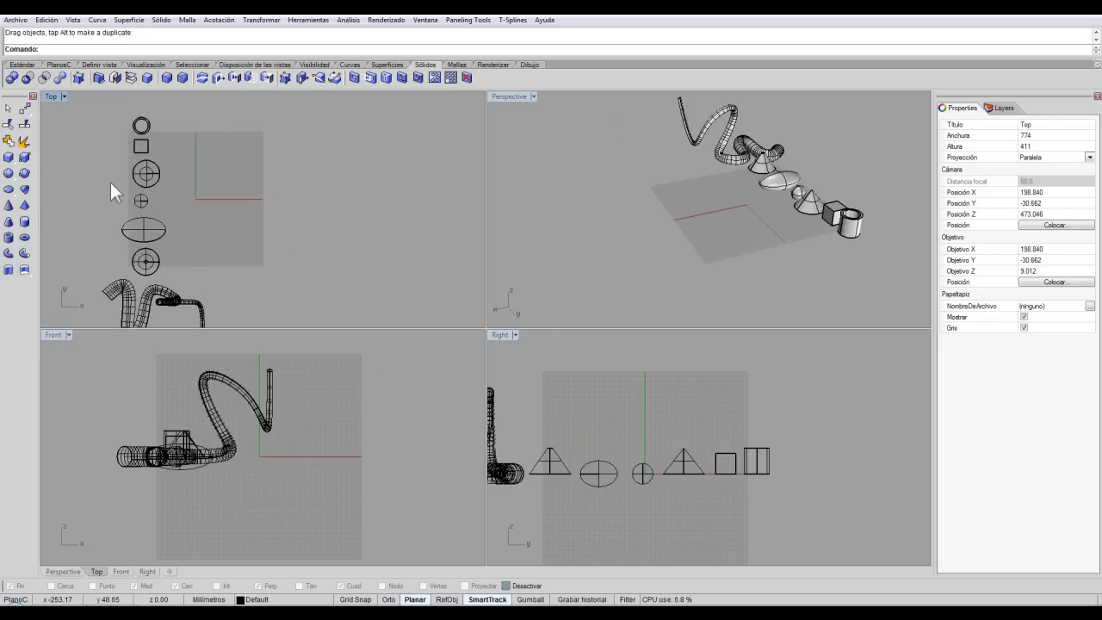
scroll(224, 233, "up", 3)
right_click_drag(344, 276, 264, 231)
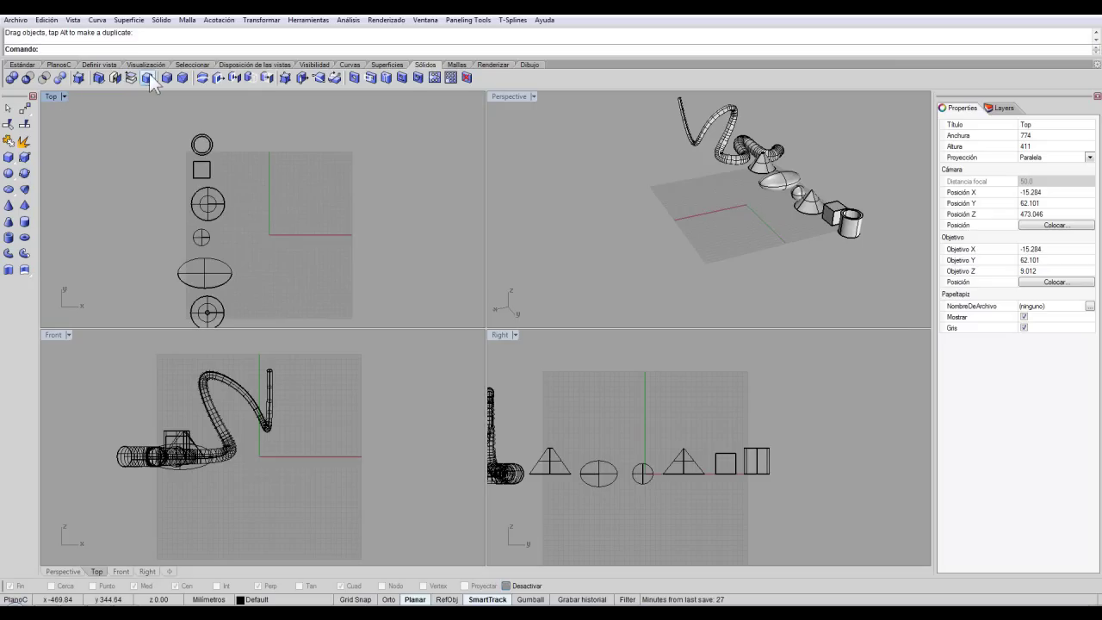
left_click(349, 64)
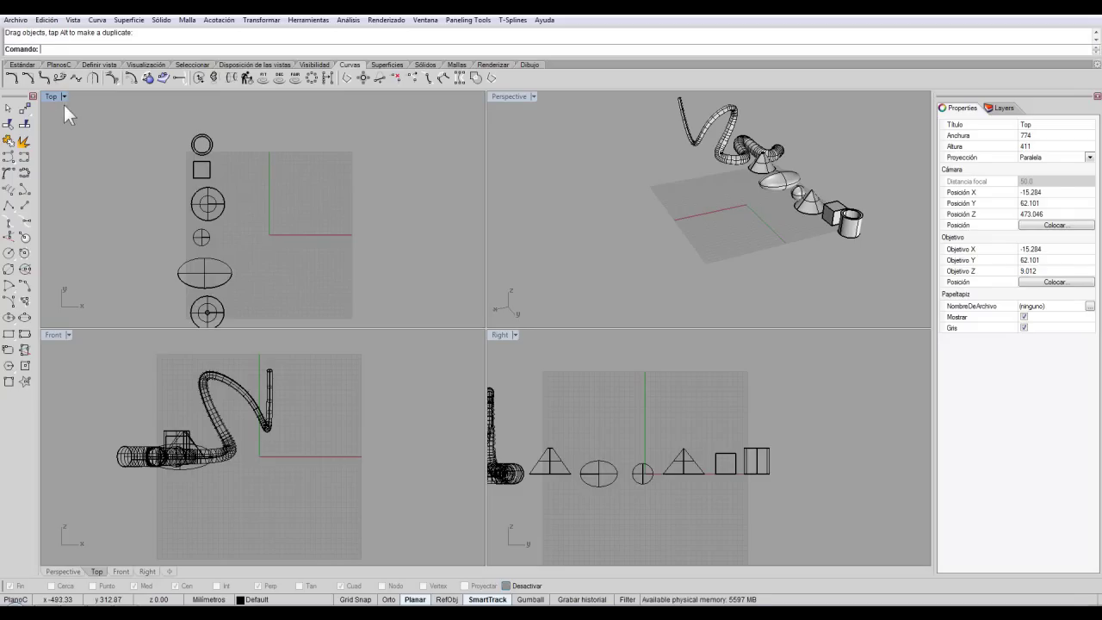
left_click(8, 156)
scroll(275, 211, "up", 2)
left_click(286, 189)
left_click(287, 155)
left_click(302, 214)
left_click(318, 219)
left_click(318, 193)
left_click(346, 189)
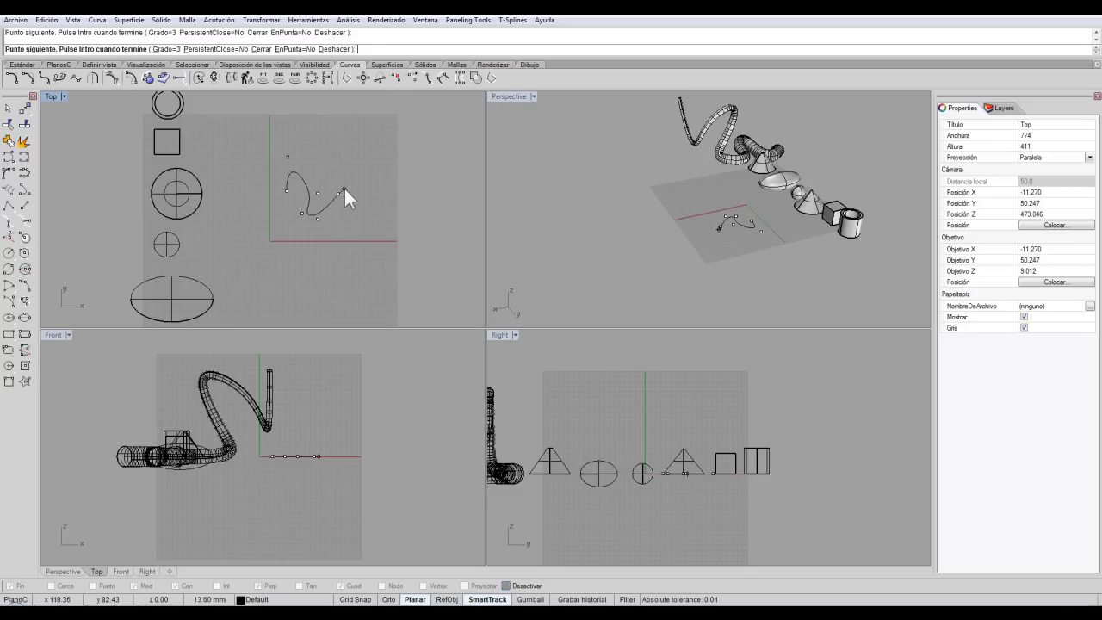
left_click(370, 230)
left_click(306, 234)
left_click(318, 251)
left_click(292, 267)
left_click(264, 232)
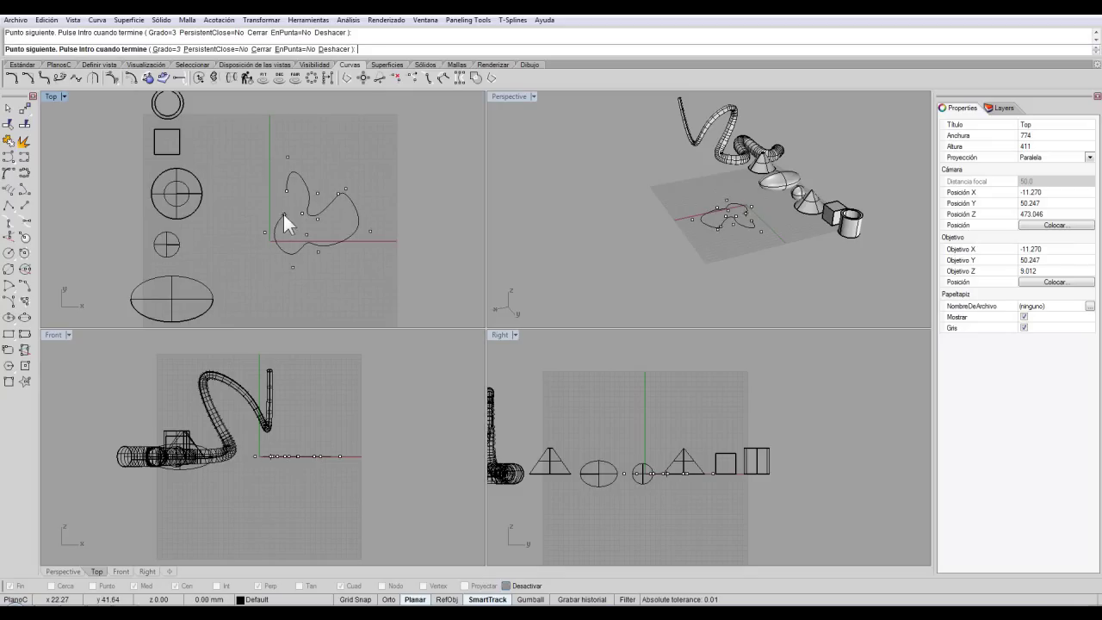
right_click(287, 196)
scroll(333, 208, "up", 2)
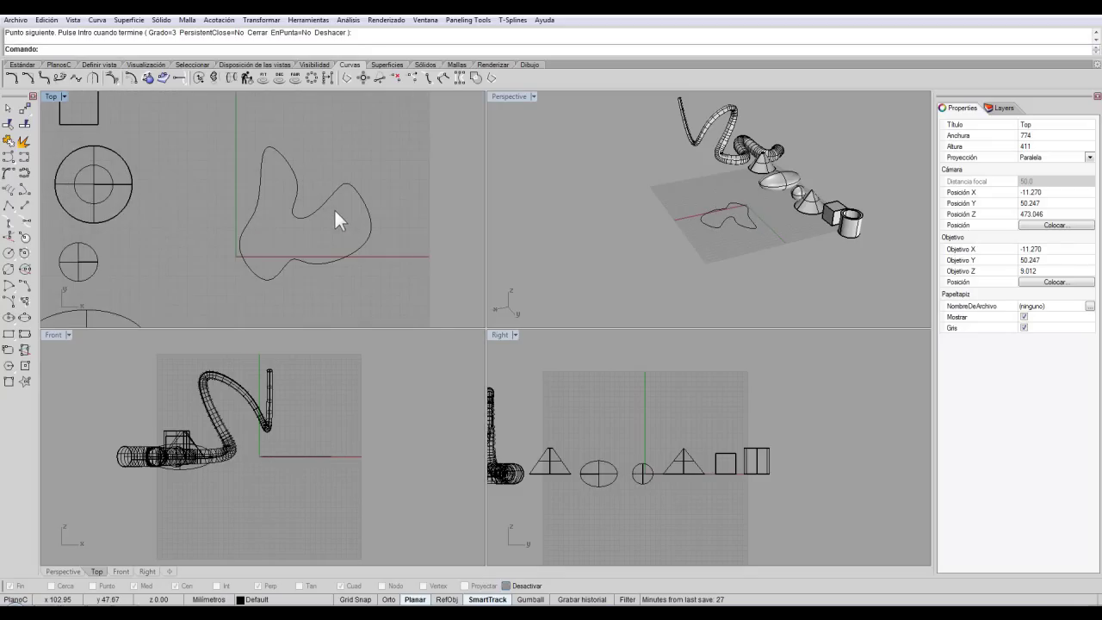
Start a solid extrusion of the closed freeform curve.
scroll(750, 214, "up", 5)
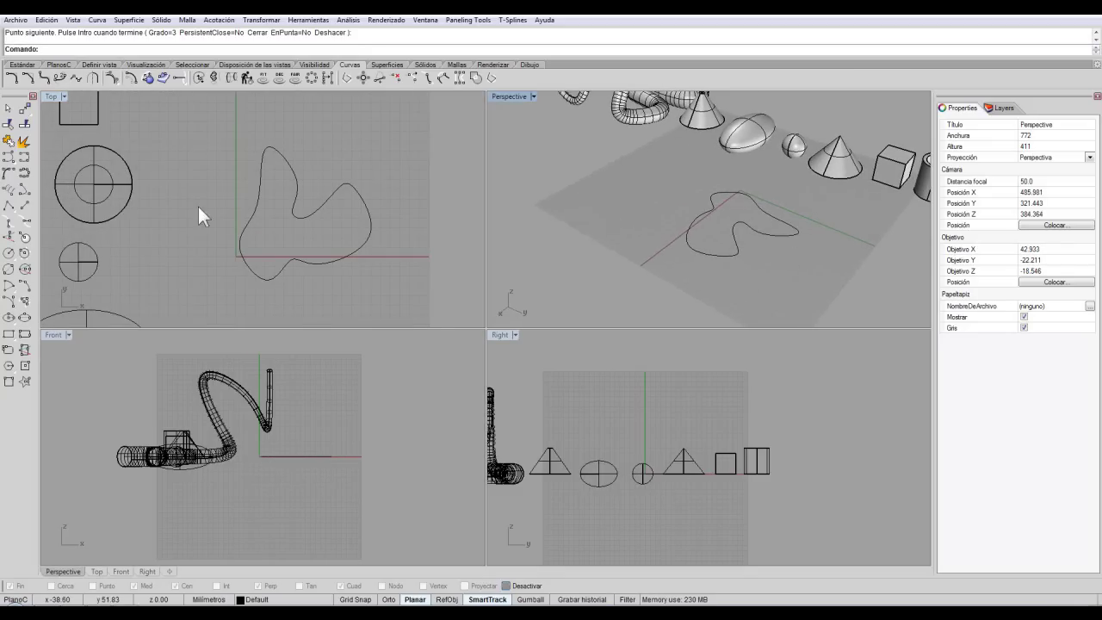
left_click(425, 65)
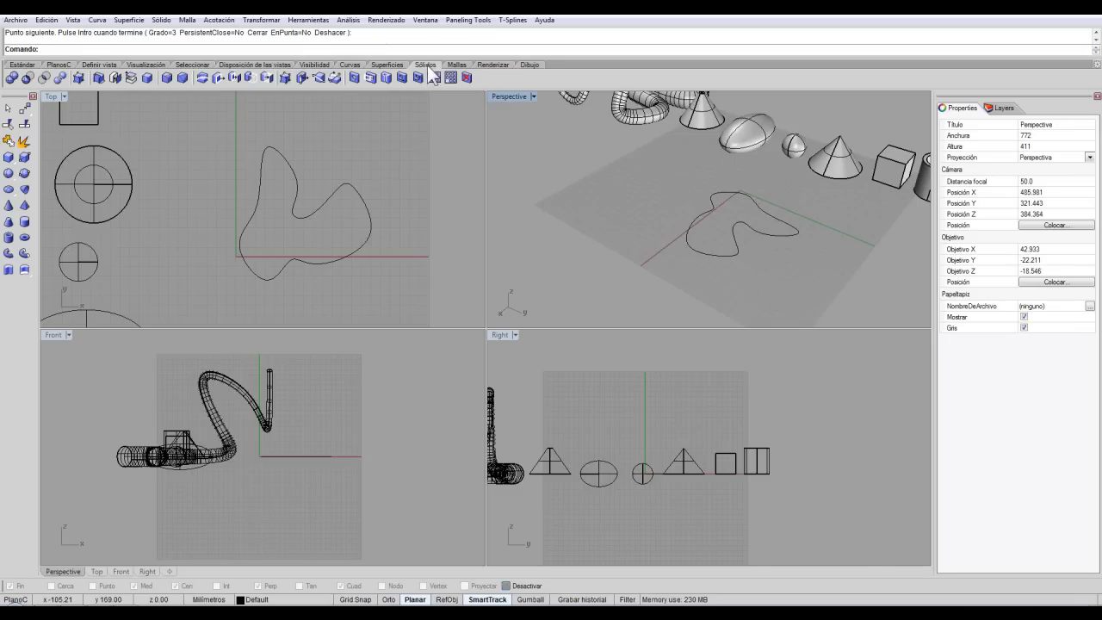
left_click(8, 269)
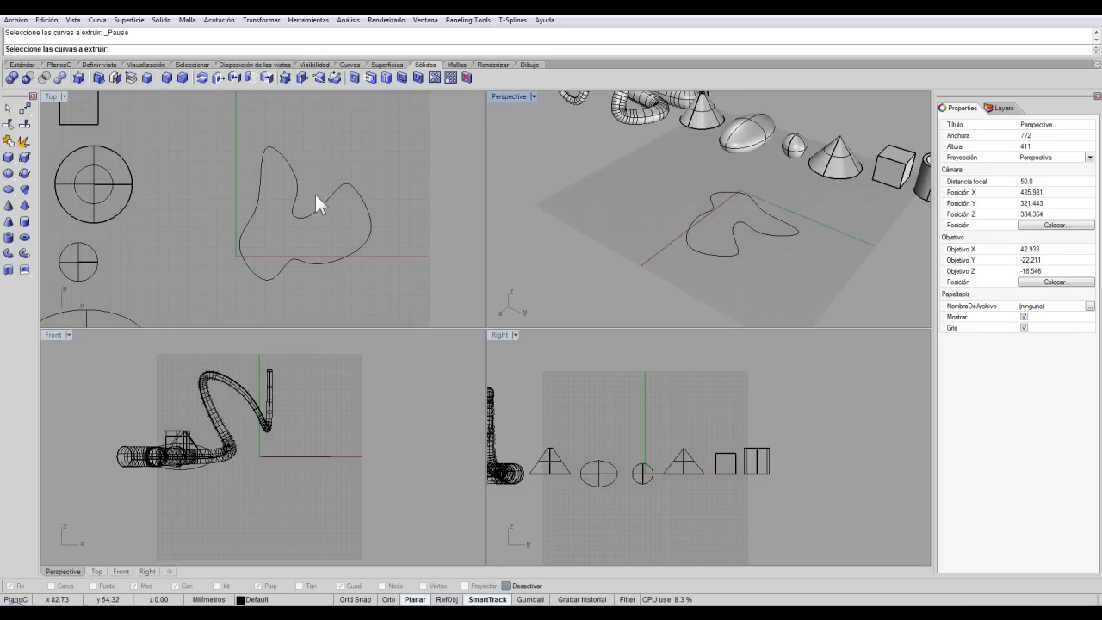
left_click(371, 228)
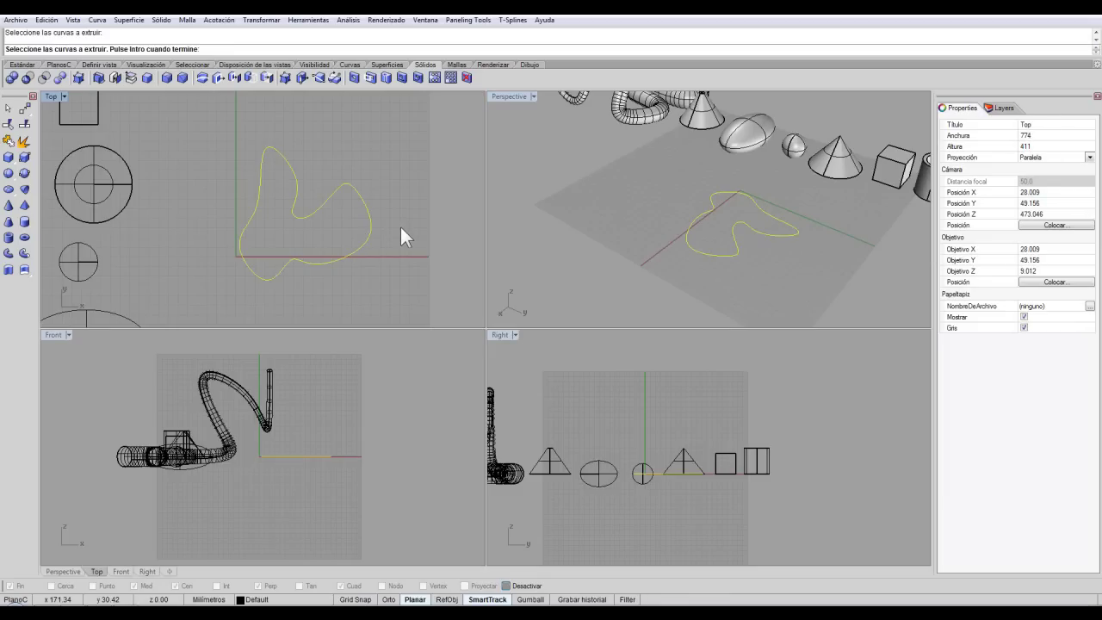
key("Return")
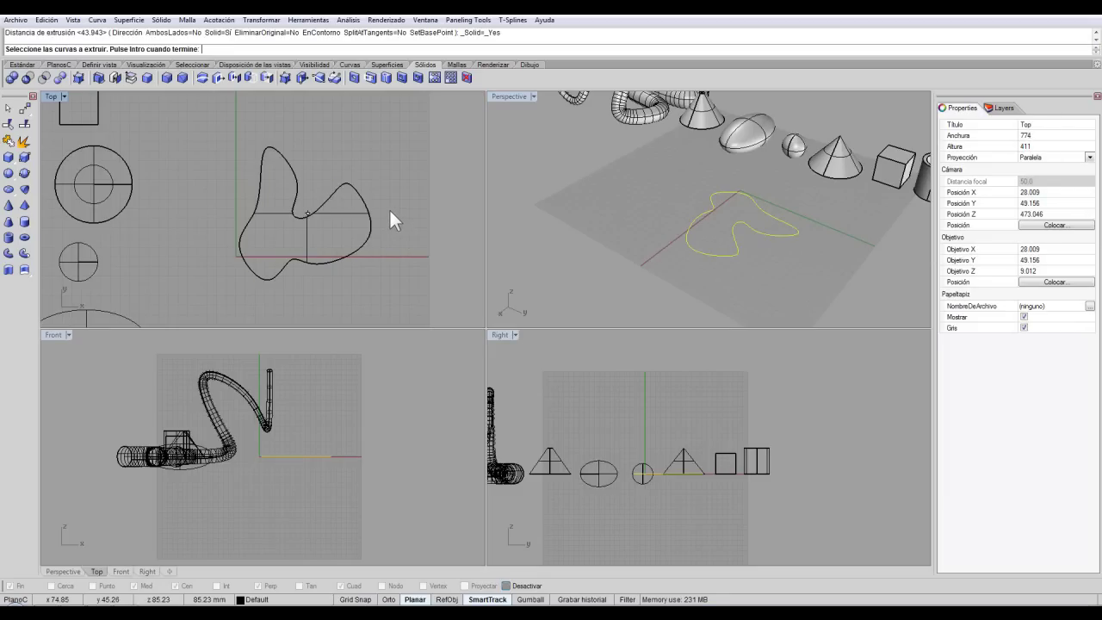
Preview the extrusion in the Perspective view and switch the both-sides option (AmbosLados) on and back off.
right_click_drag(681, 263, 717, 222)
scroll(714, 183, "down", 3)
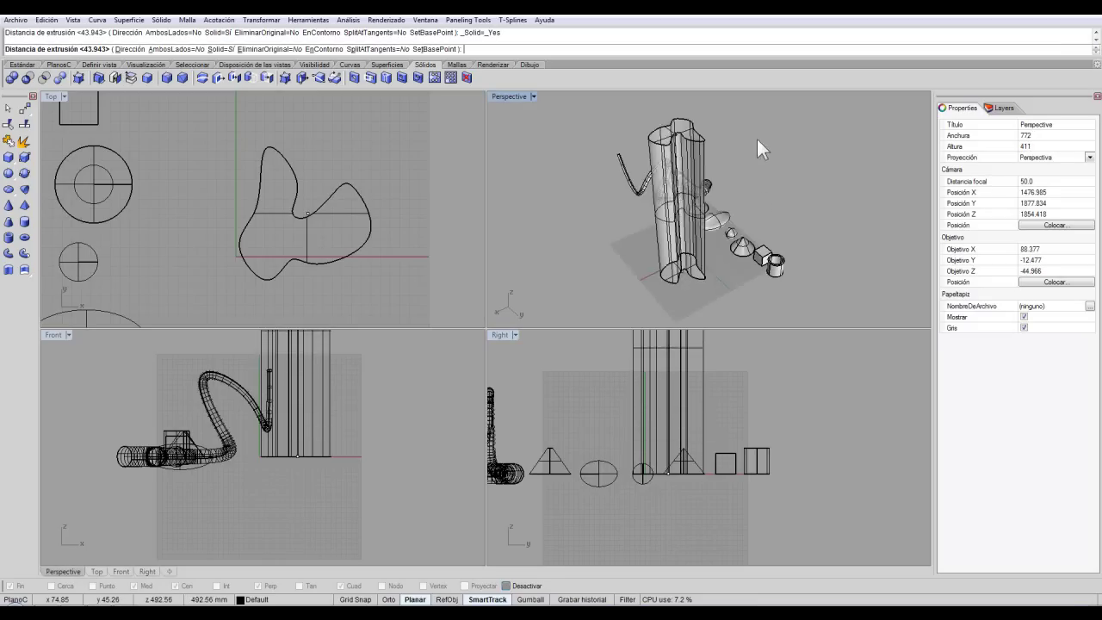
scroll(723, 206, "up", 3)
right_click_drag(686, 167, 695, 217)
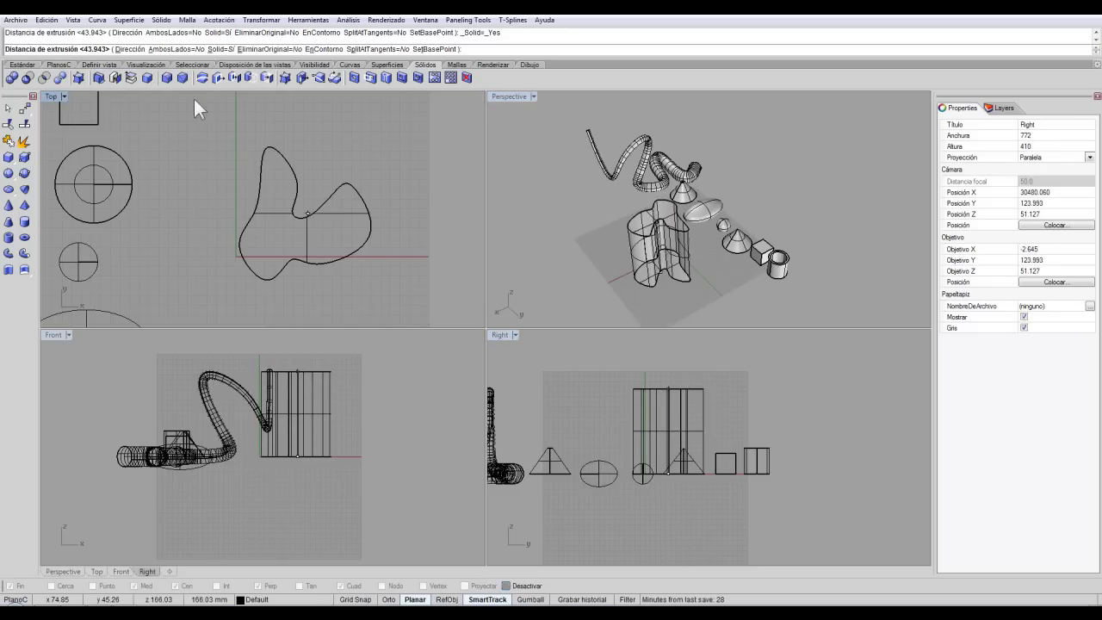
left_click(191, 49)
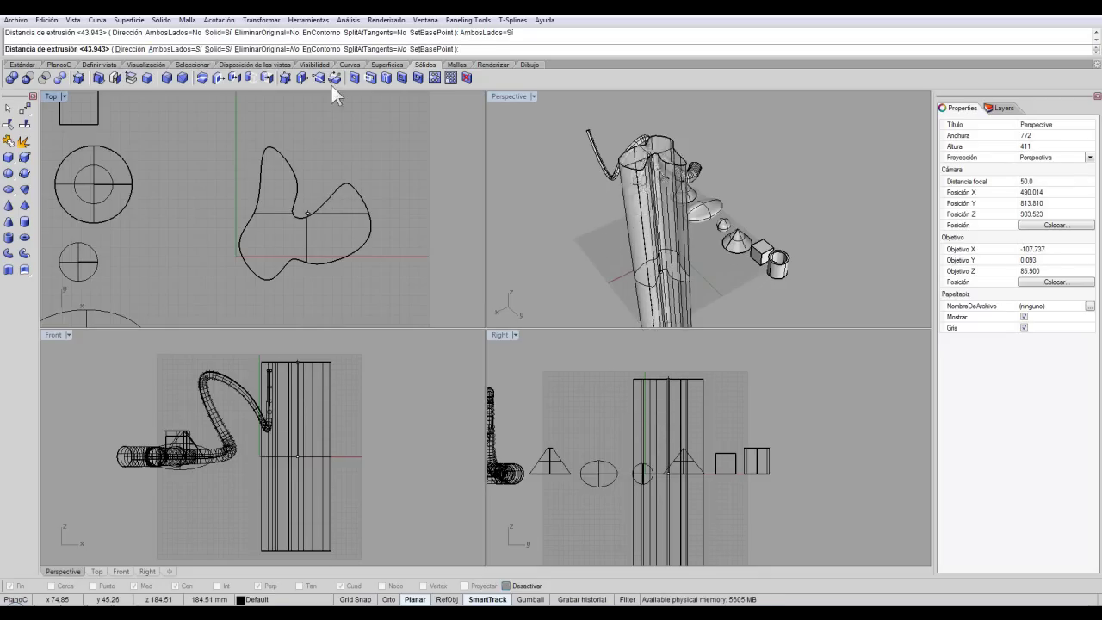
left_click(194, 49)
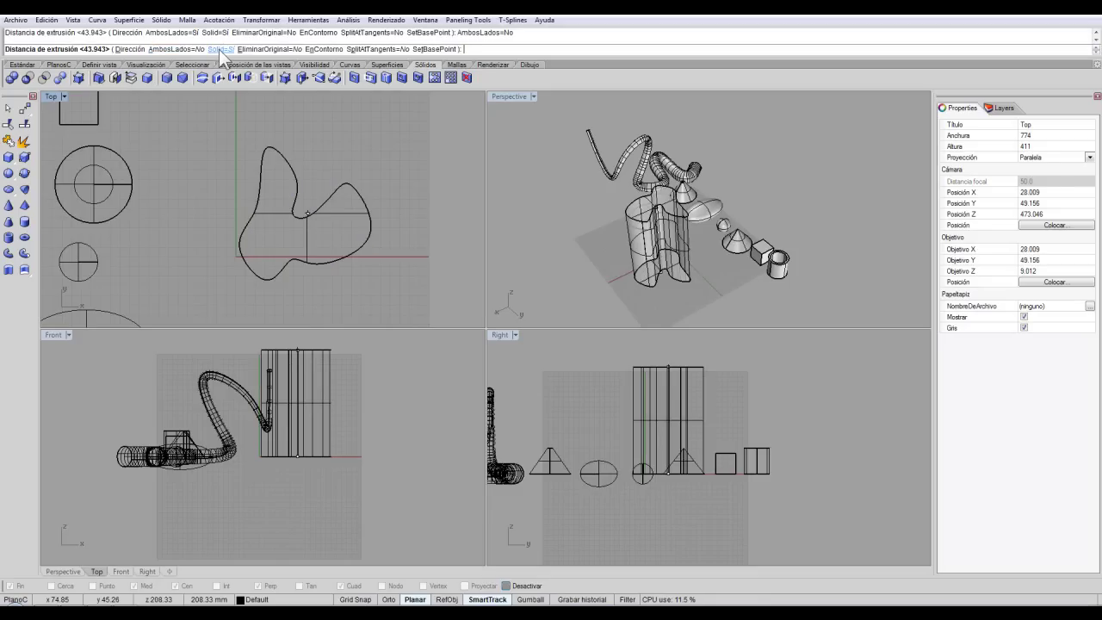
Compare the hollow and closed extrusion previews by setting Solid to No and back to Sí.
left_click(218, 49)
right_click_drag(620, 250, 663, 278)
scroll(665, 277, "up", 10)
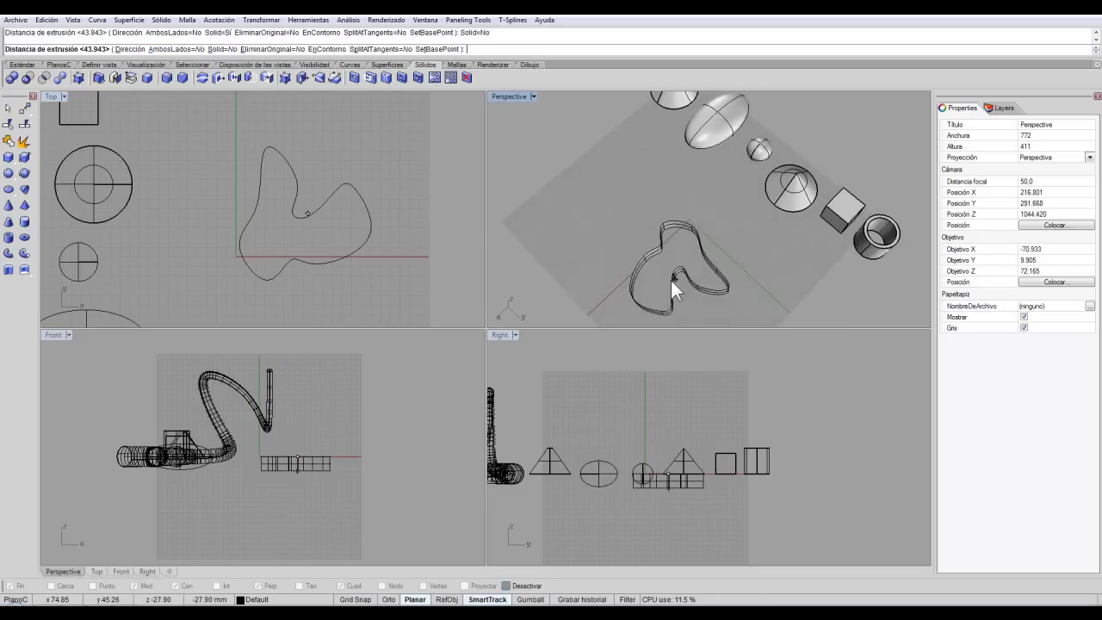
right_click_drag(676, 222, 571, 234)
scroll(572, 234, "up", 5)
left_click(220, 49)
right_click_drag(654, 215, 662, 181)
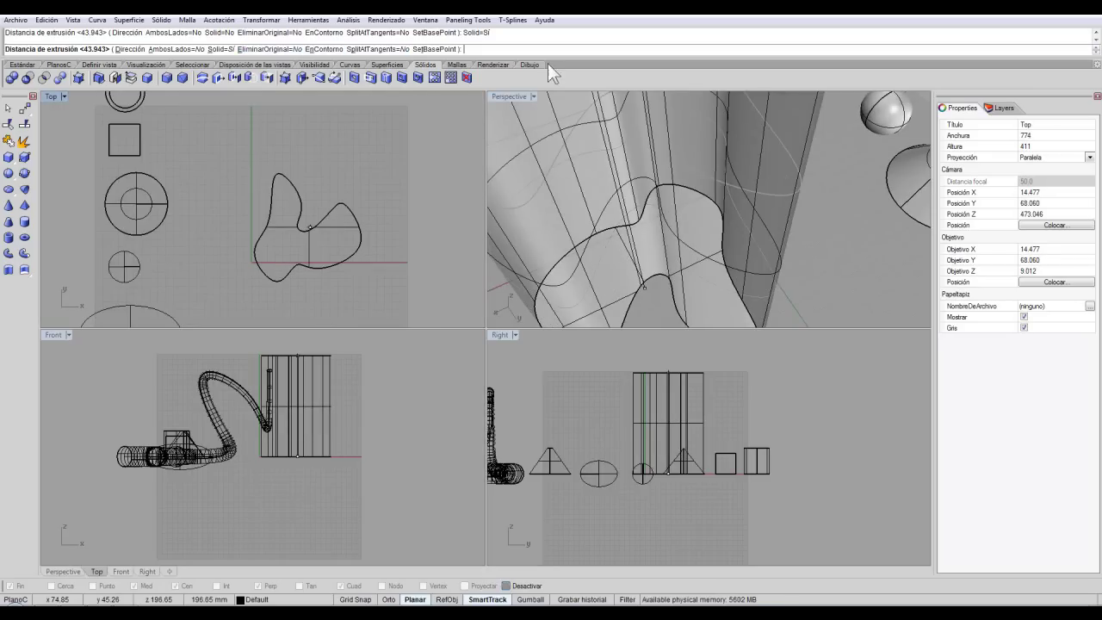
Finish the solid extrusion with a distance of 60 mm.
scroll(660, 196, "down", 5)
scroll(605, 173, "up", 3)
right_click_drag(605, 173, 663, 197)
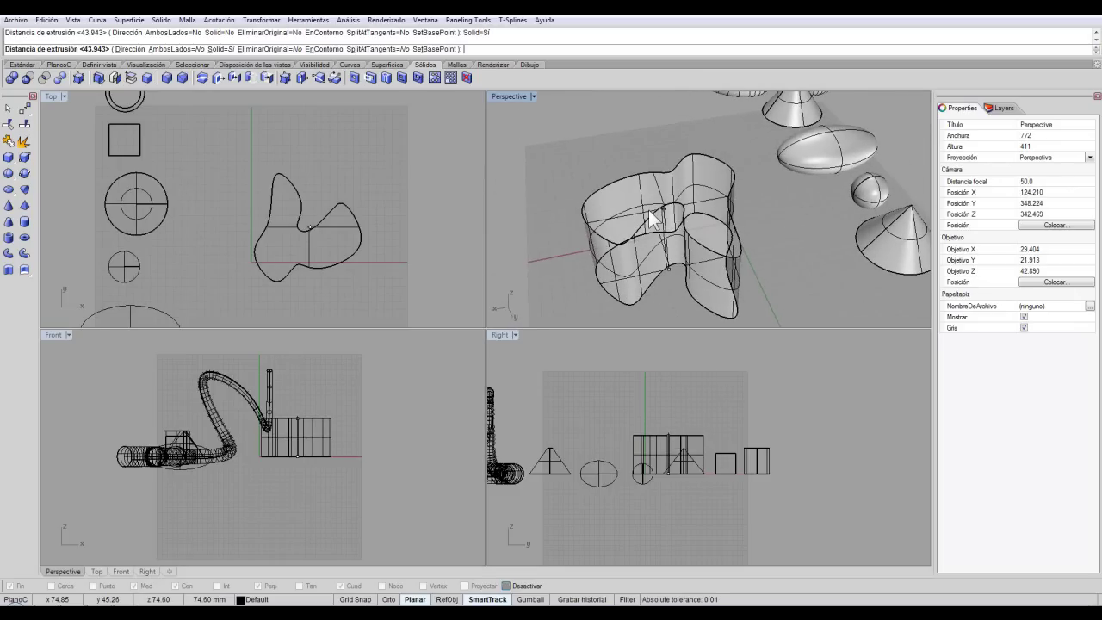
key("Return")
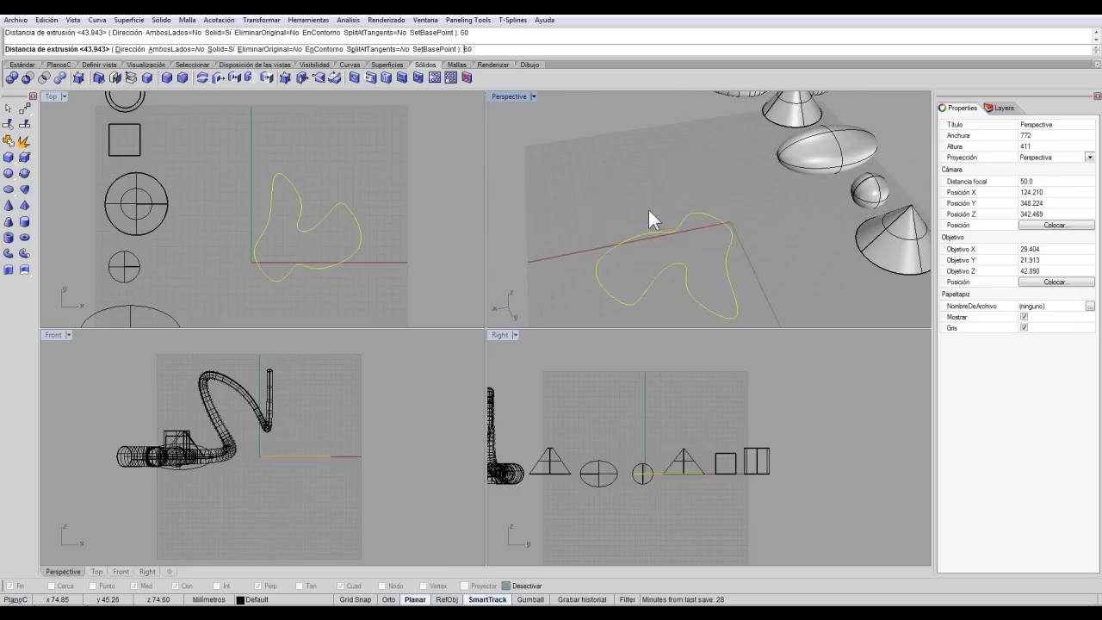
left_click(749, 346)
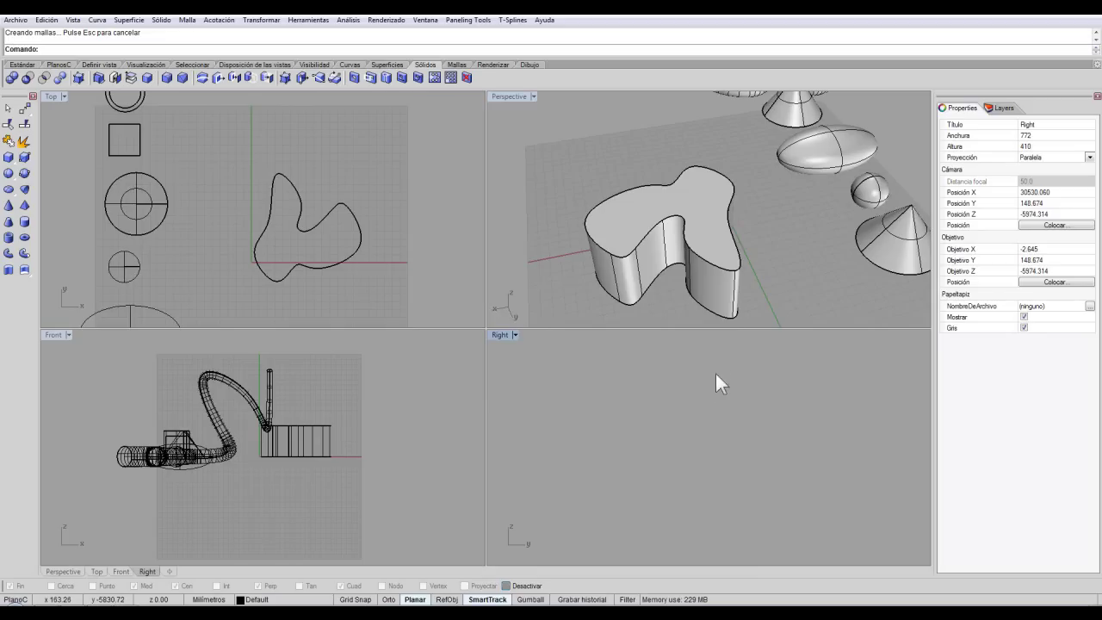
Move the extruded solid and its base curve in the Top view to the upper end of the column, beside the tube.
right_click_drag(718, 281, 749, 259)
scroll(692, 241, "down", 3)
scroll(312, 214, "down", 3)
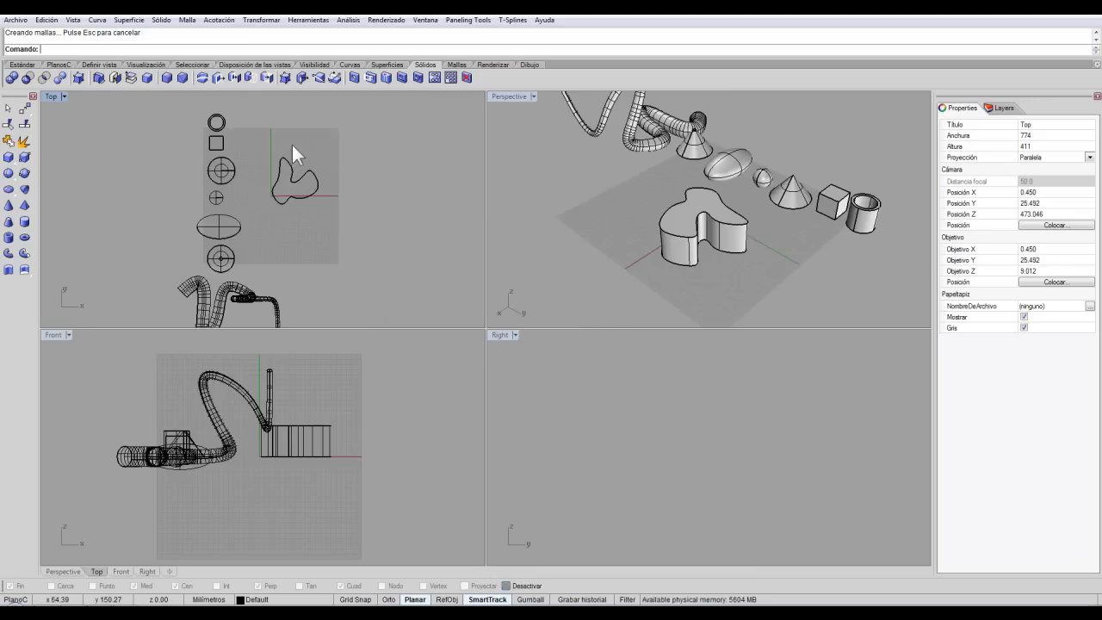
left_click(296, 182)
left_click_drag(348, 204, 284, 136)
scroll(306, 166, "down", 2)
key("Escape")
scroll(262, 157, "down", 1)
scroll(258, 155, "up", 1)
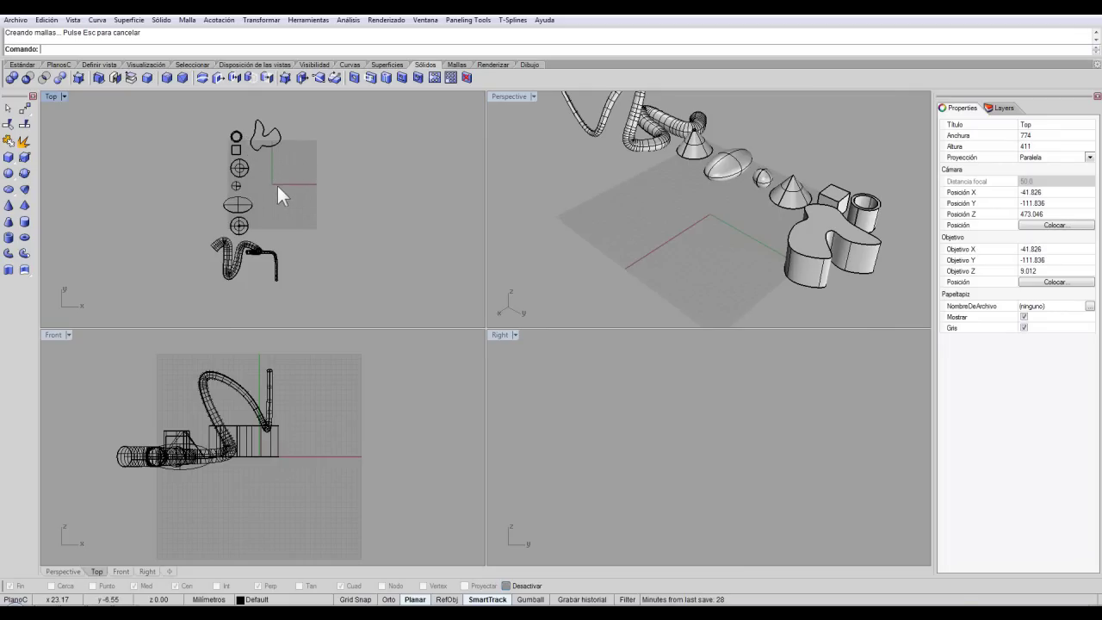
right_click_drag(637, 234, 660, 205)
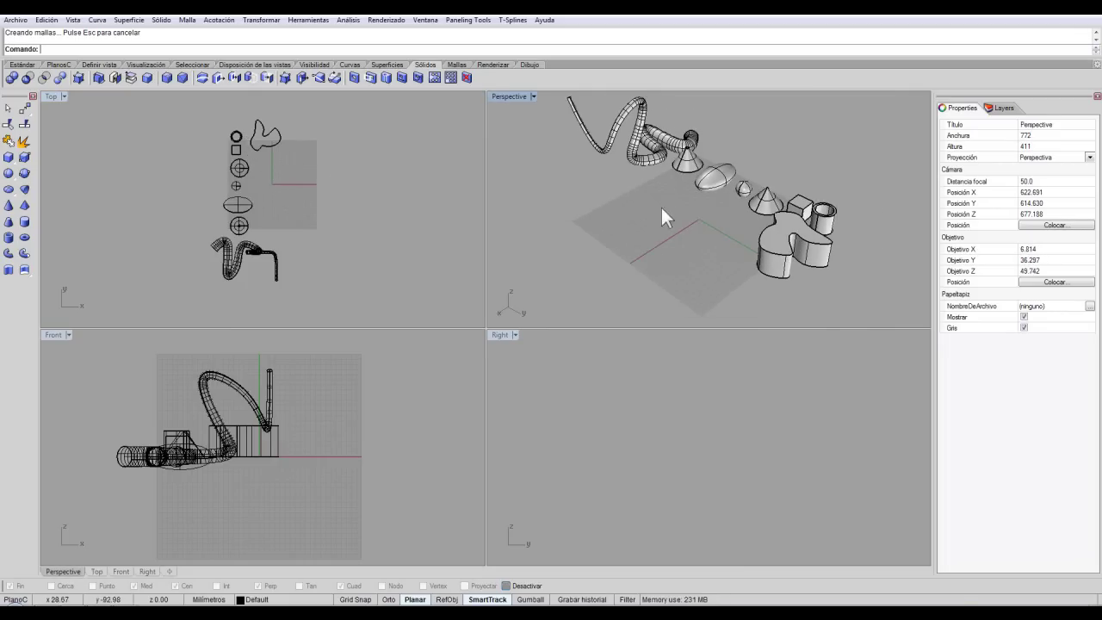
left_click(305, 221)
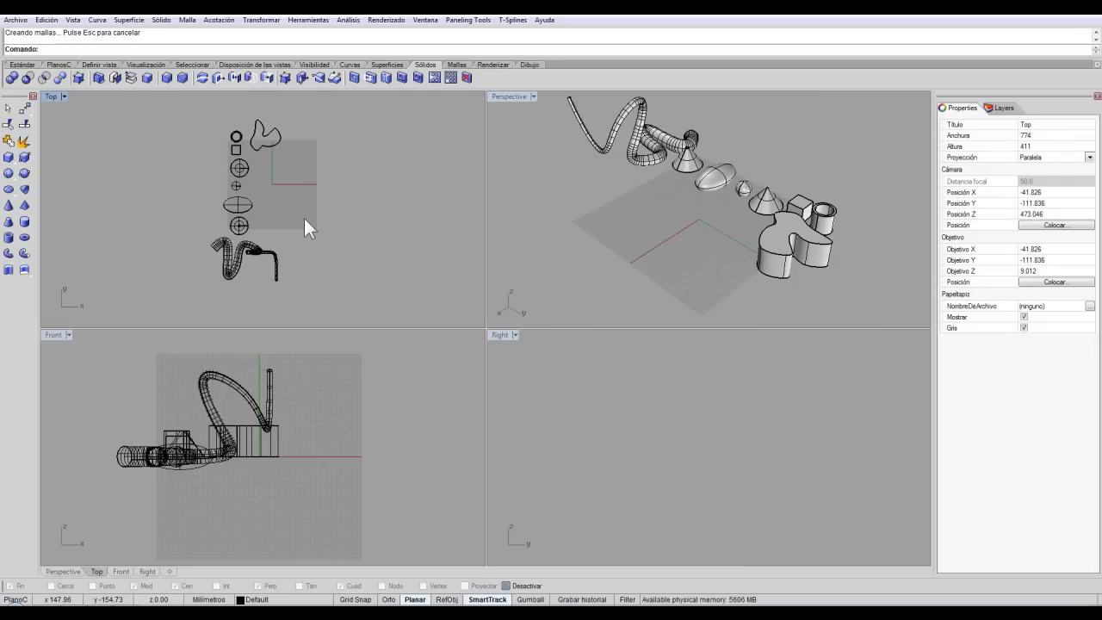